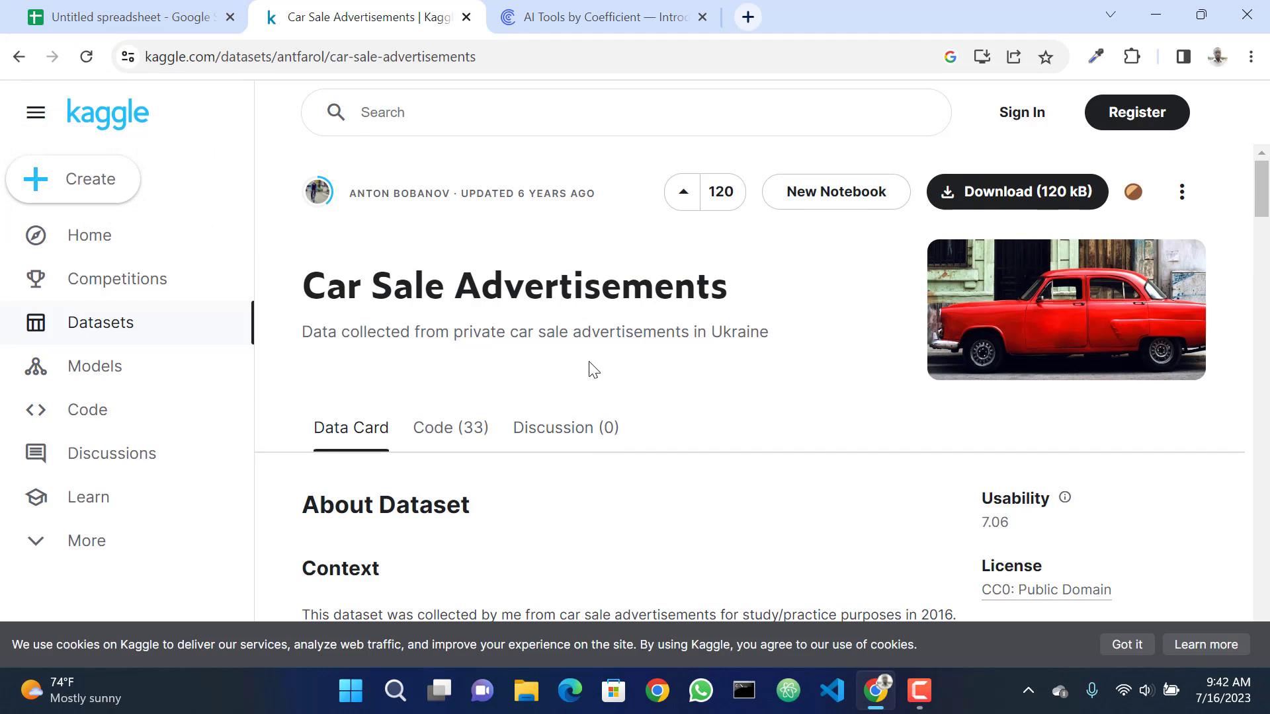
Switch to the Google Sheets spreadsheet and review the car advertisement data in the car_ad sheet.
click(170, 10)
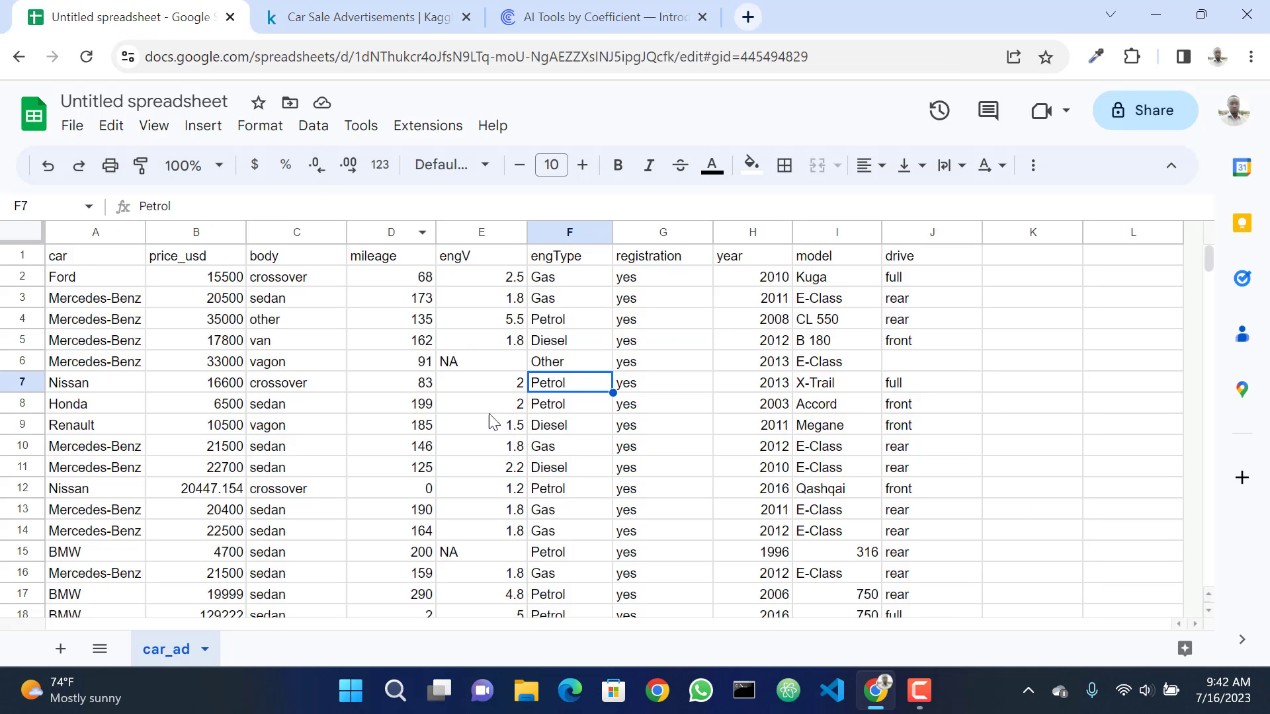
scroll(503, 394, down, 3)
scroll(506, 392, up, 3)
scroll(505, 390, down, 5)
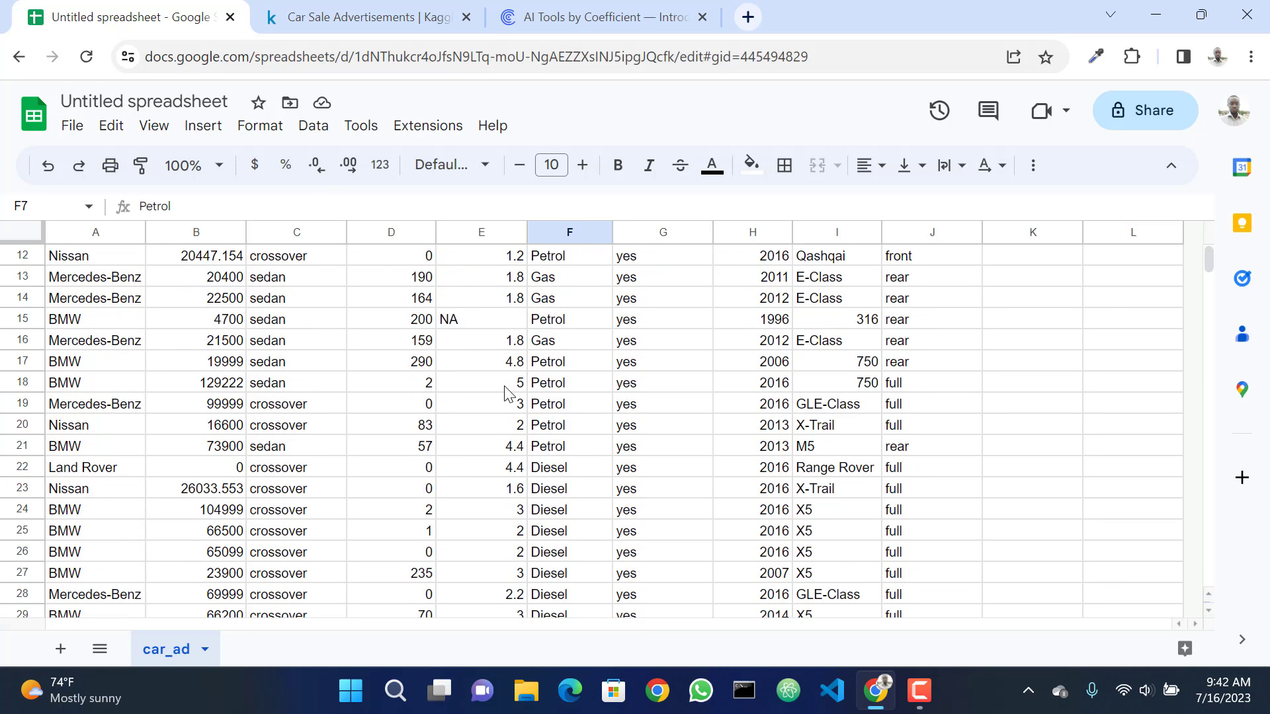
scroll(505, 390, up, 5)
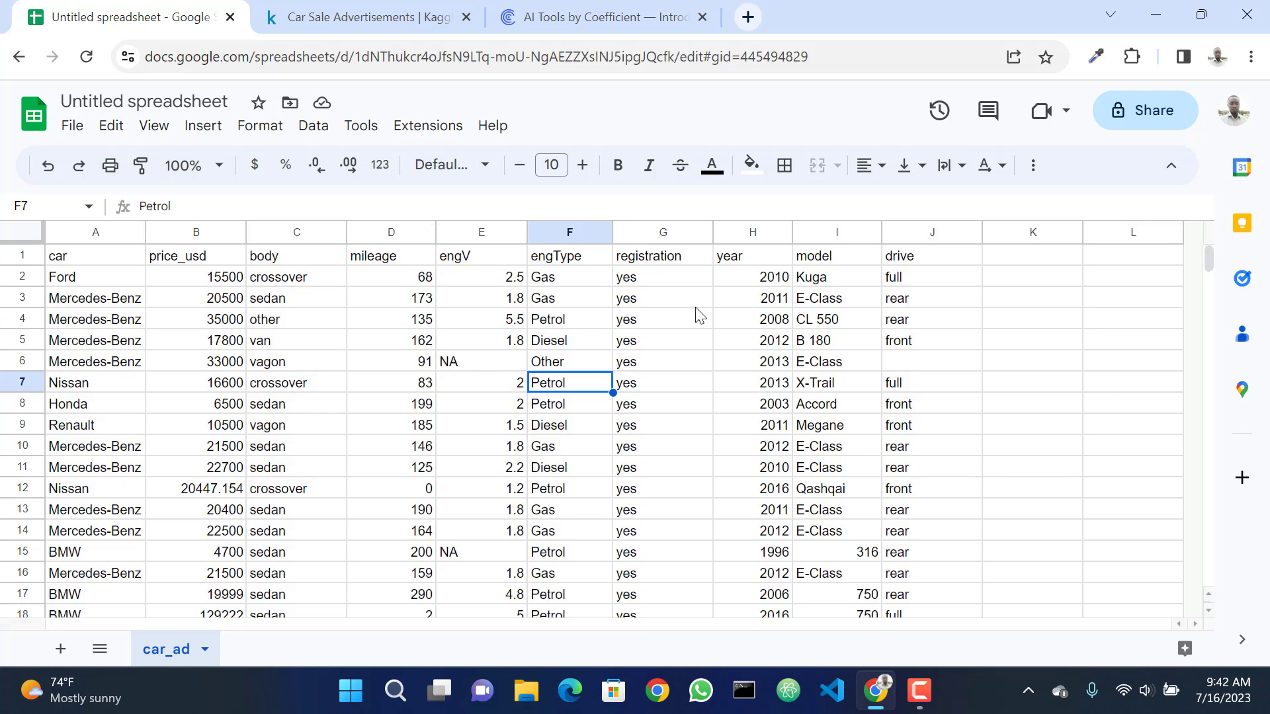
scroll(413, 350, down, 6)
scroll(410, 348, up, 6)
Launch the Coefficient: Salesforce, Hubspot Data Connector add-on for the spreadsheet.
click(448, 136)
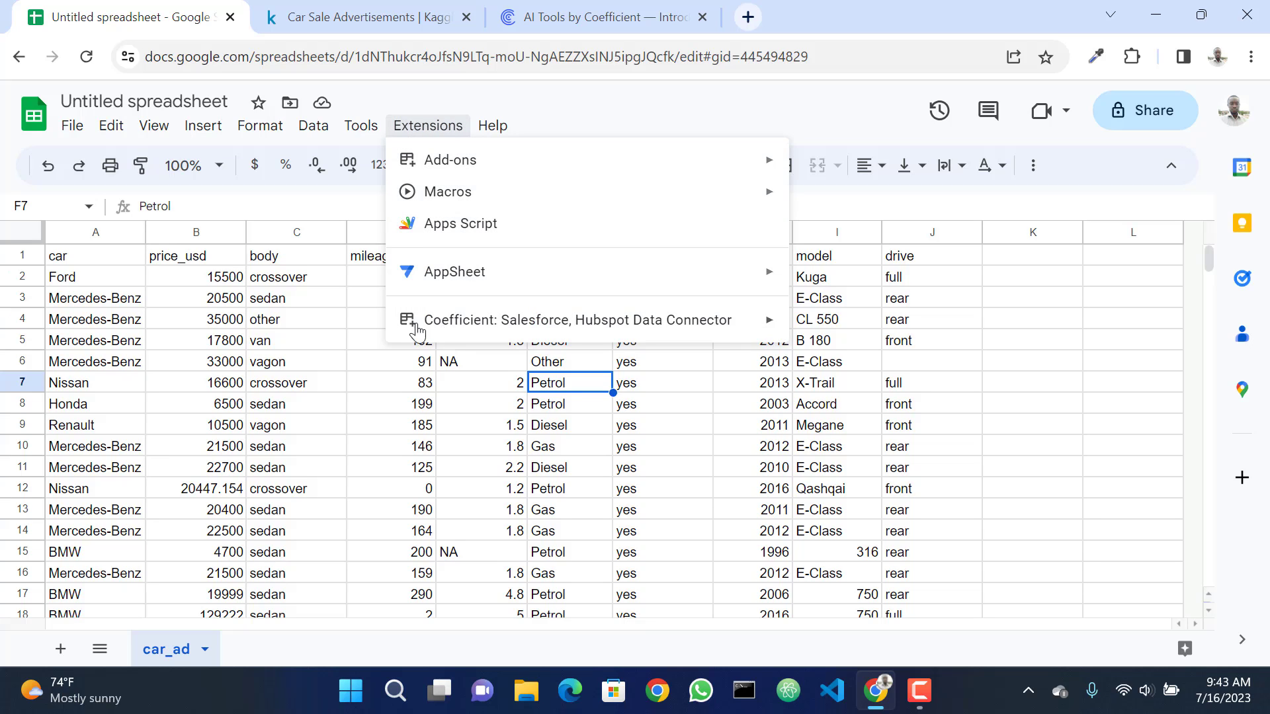
mouse_move(479, 126)
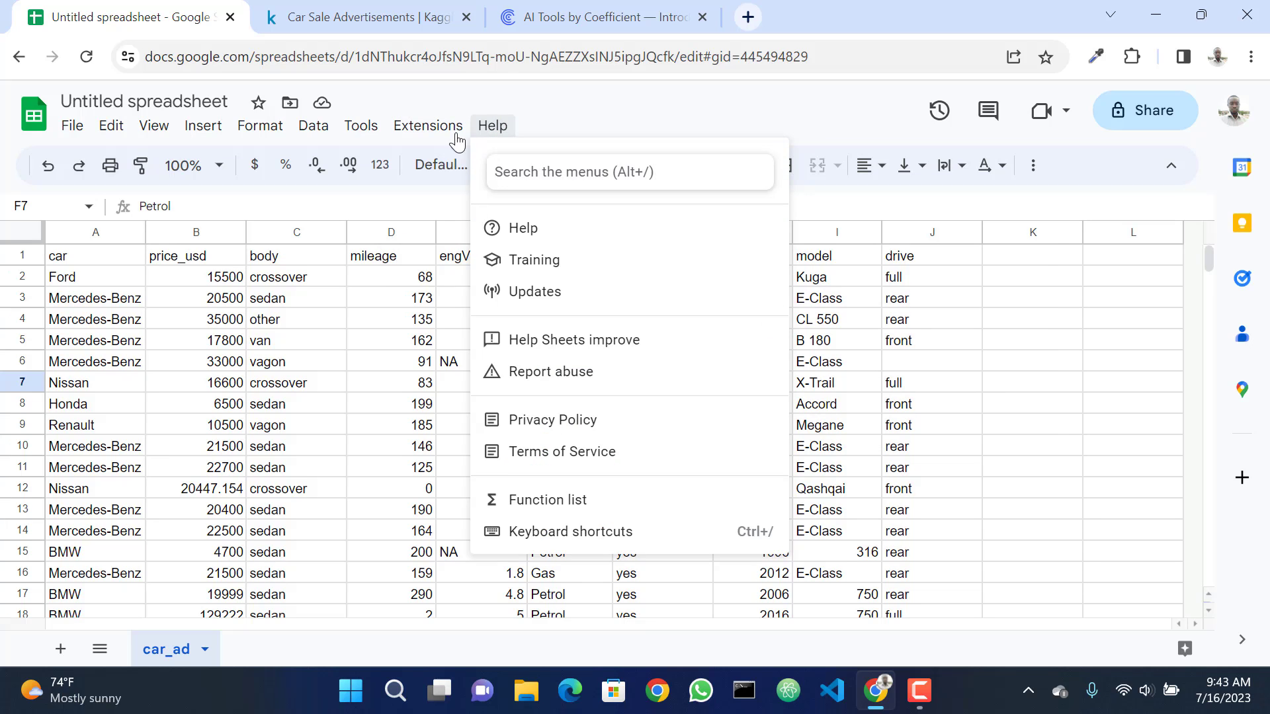
mouse_move(436, 132)
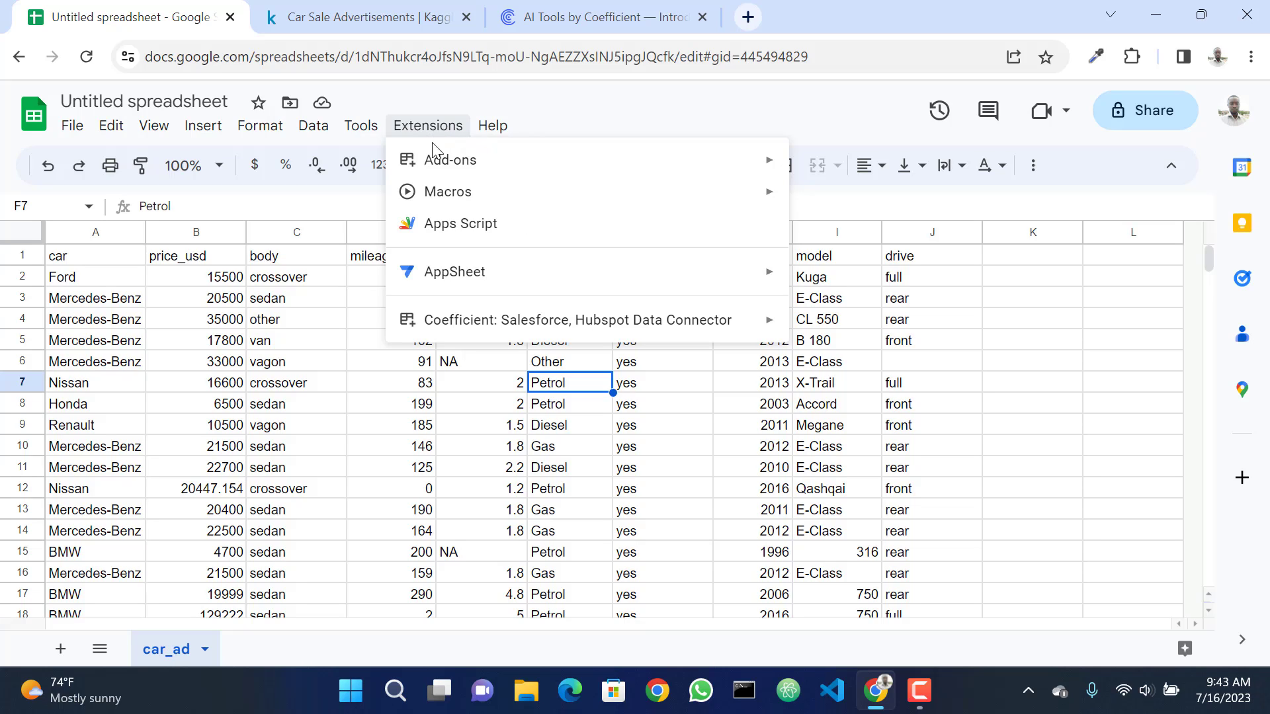
mouse_move(445, 320)
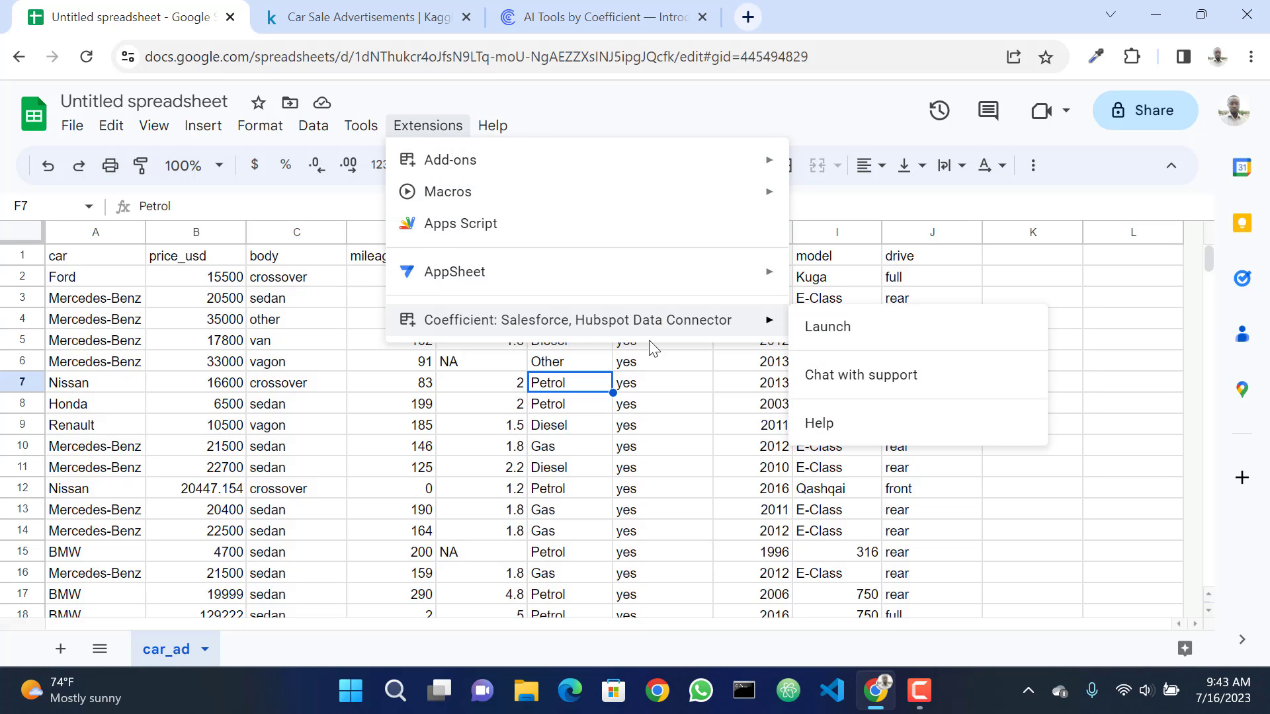
click(820, 336)
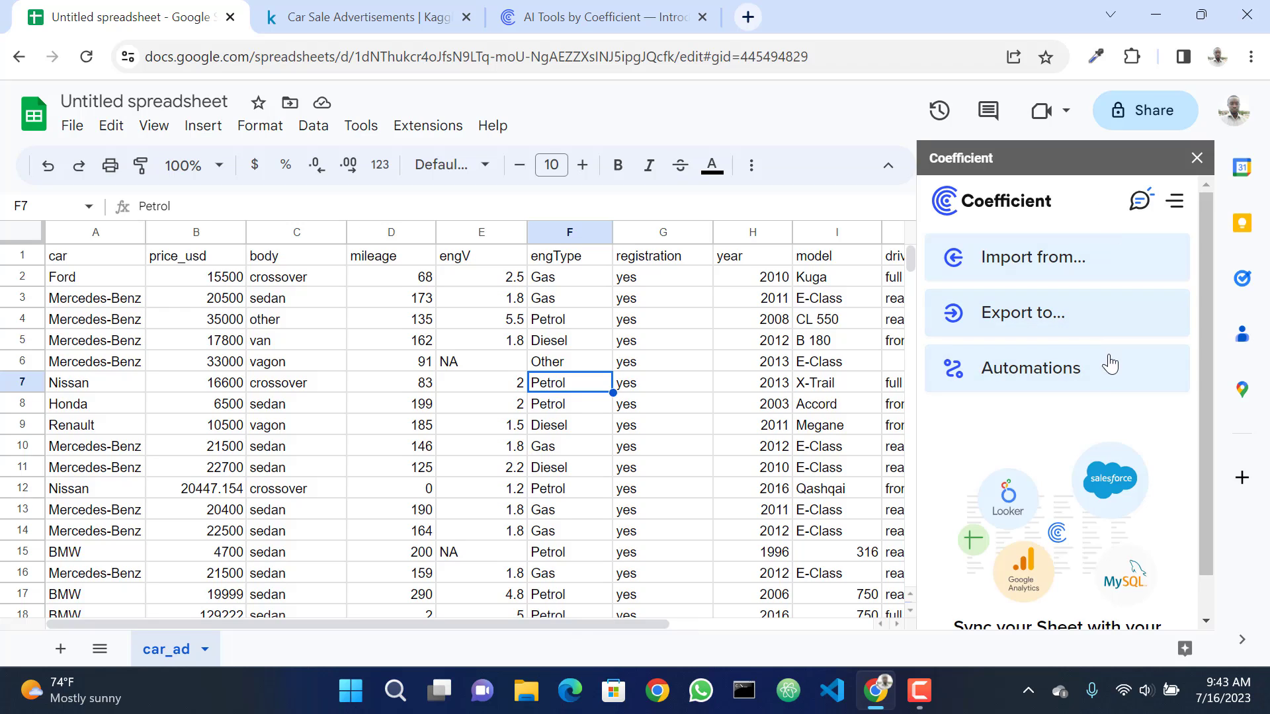
Open the Pivot Builder within Coefficient's GPT Copilot tools.
scroll(1110, 410, down, 3)
scroll(1110, 416, up, 3)
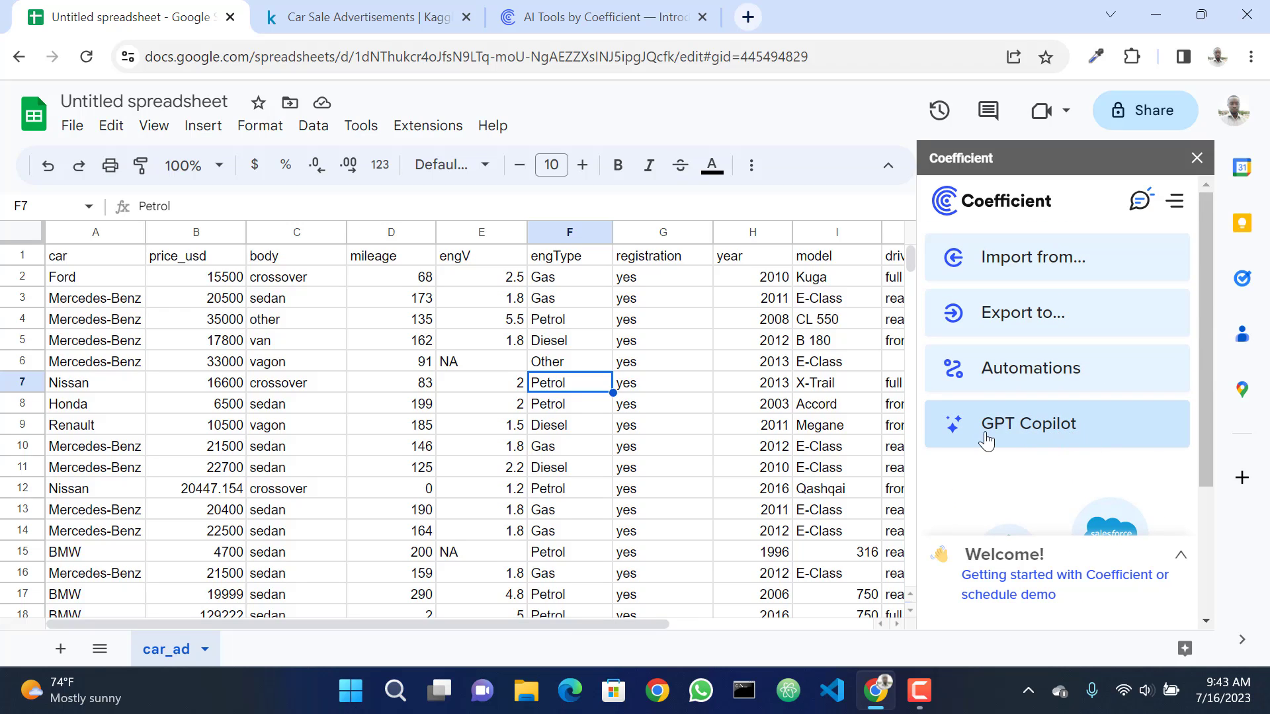
click(1049, 442)
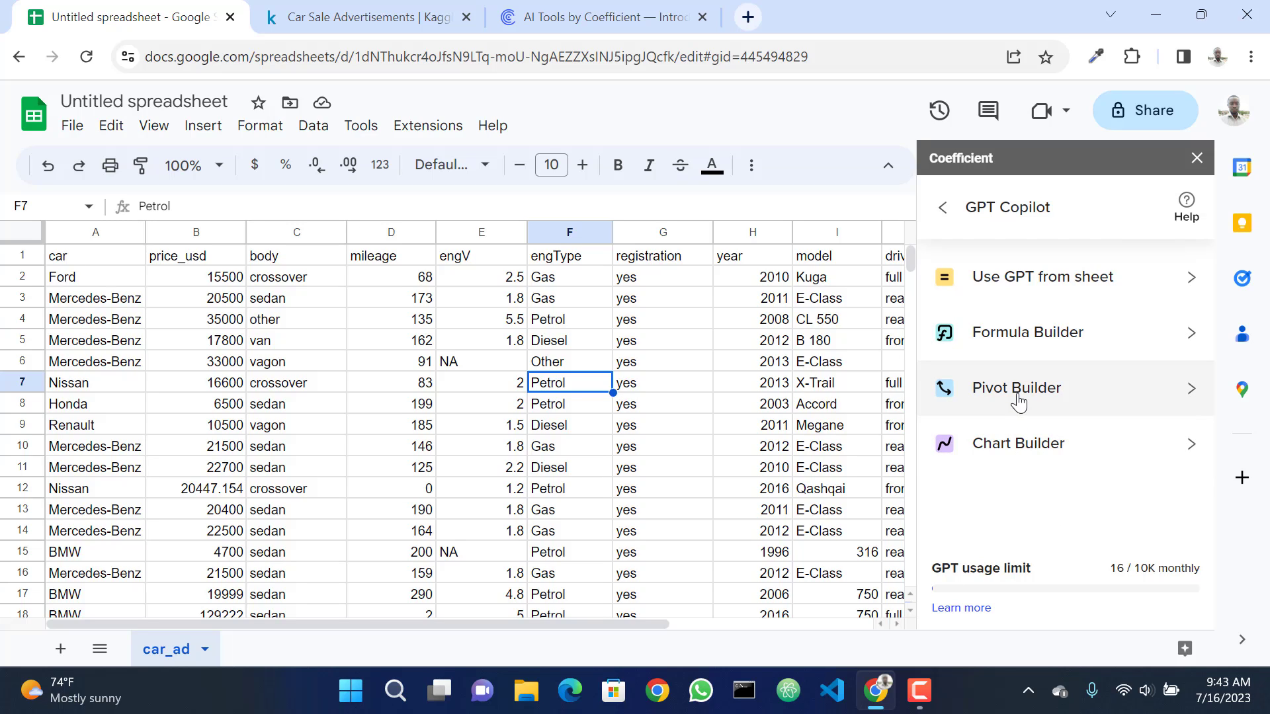
click(1146, 406)
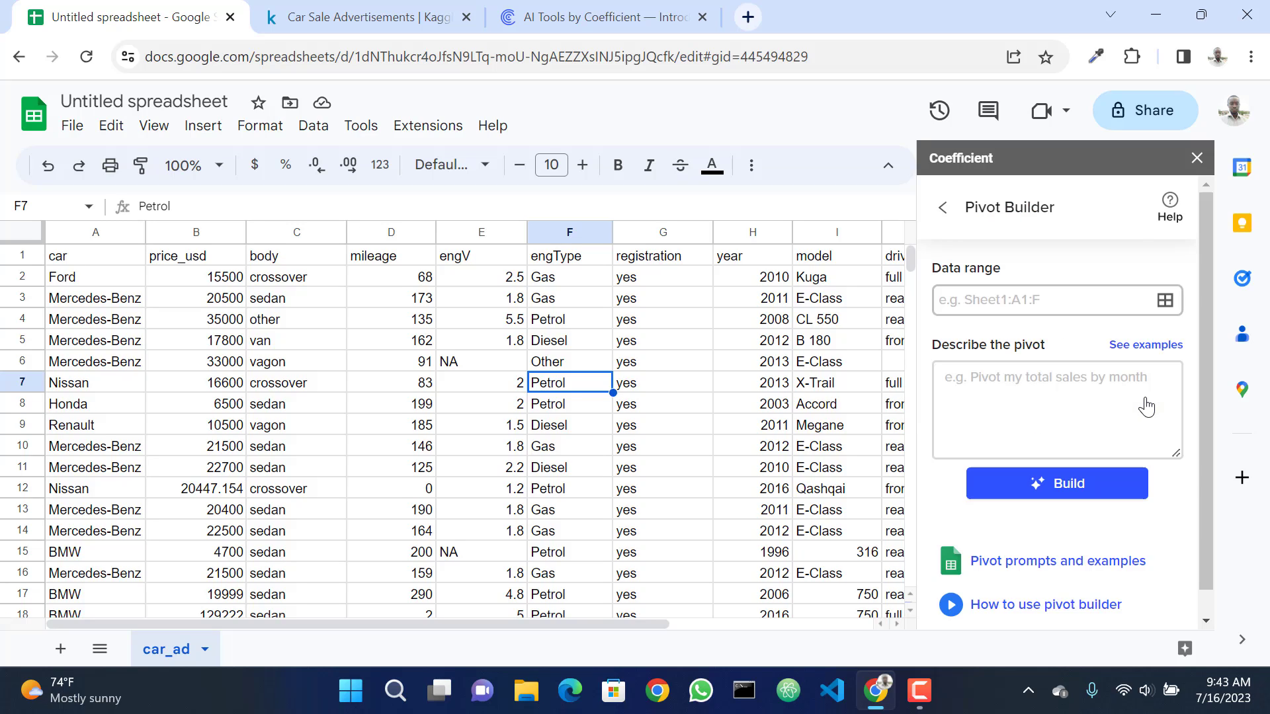
Select the whole car_ad table, A1:J9577, as the data range for the pivot.
click(651, 391)
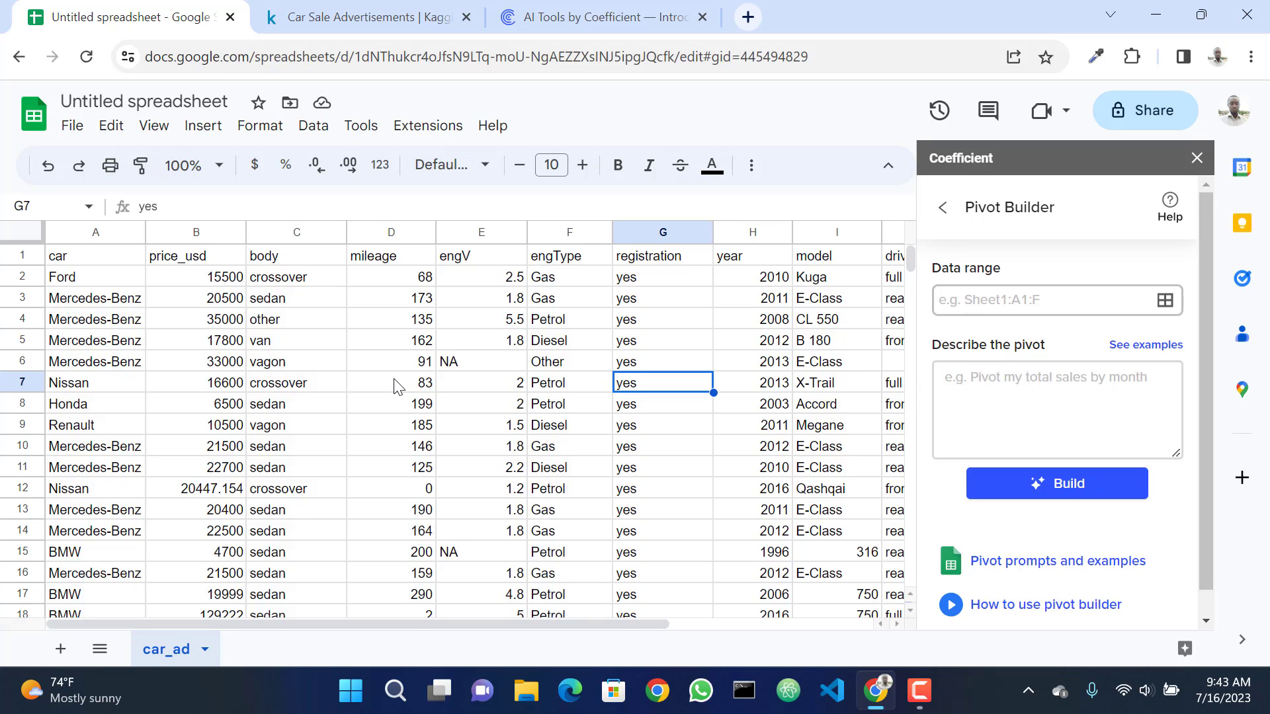
click(972, 299)
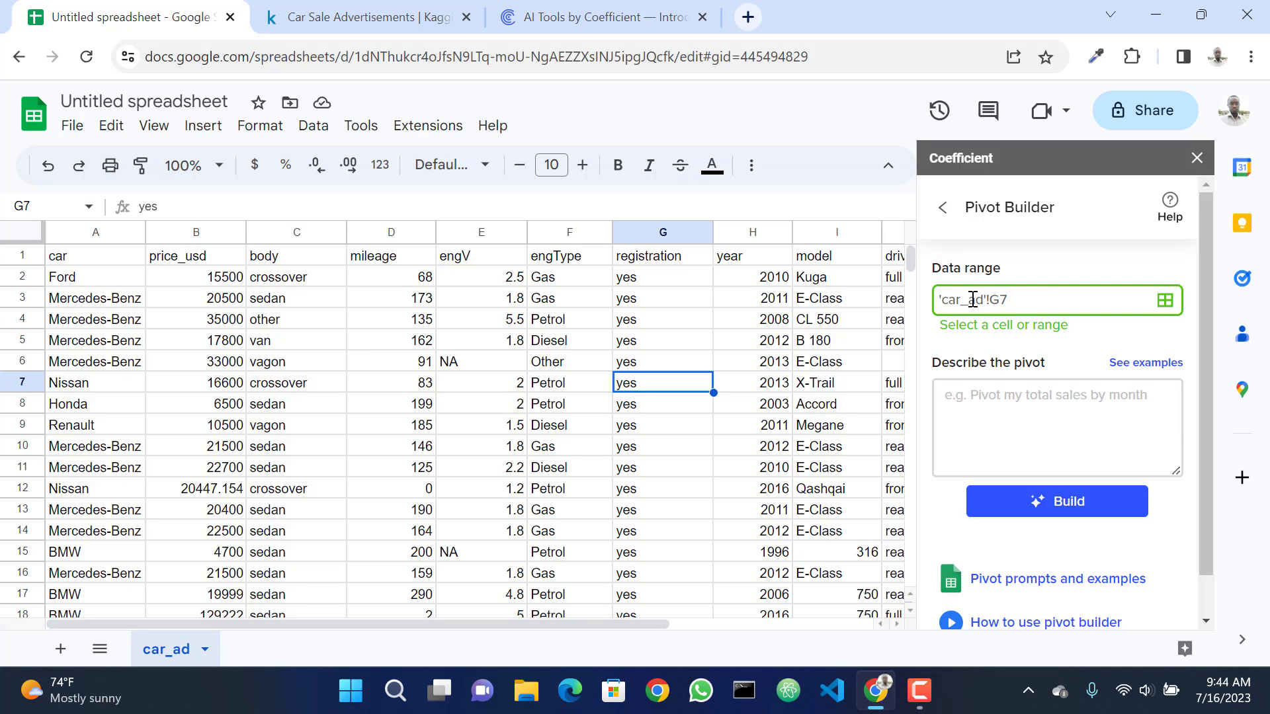
click(1012, 392)
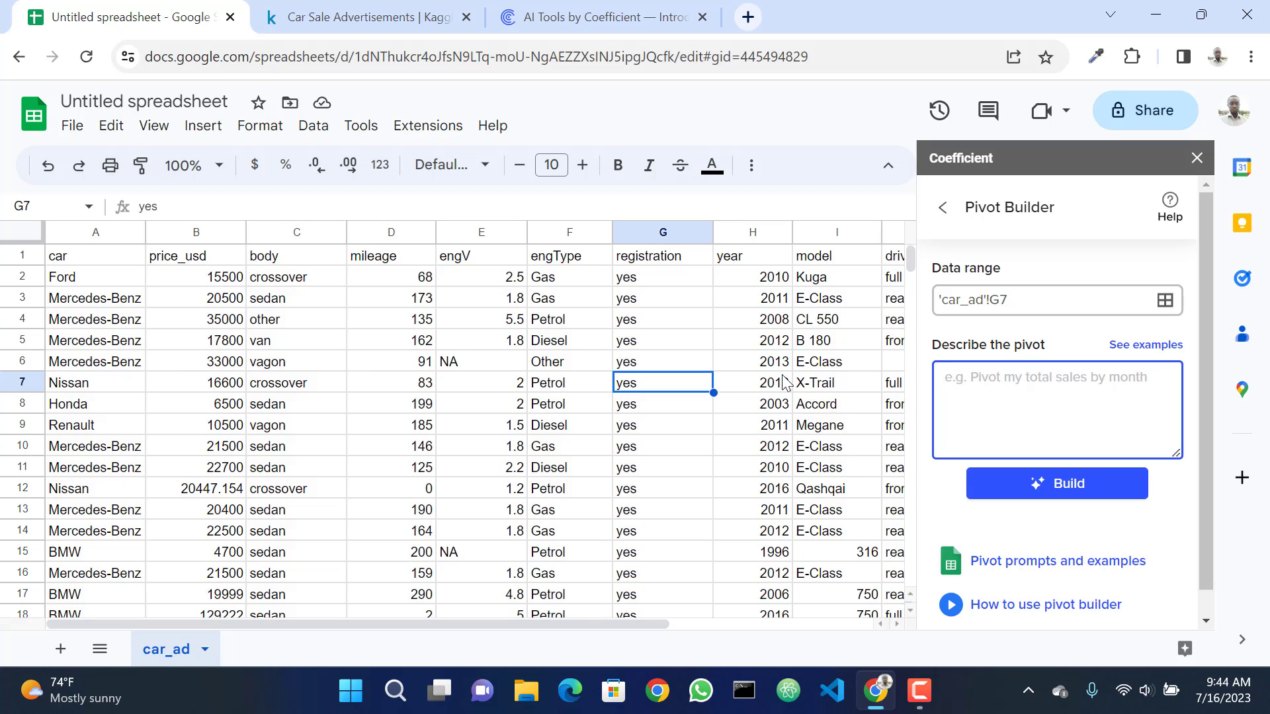
click(1044, 301)
click(259, 361)
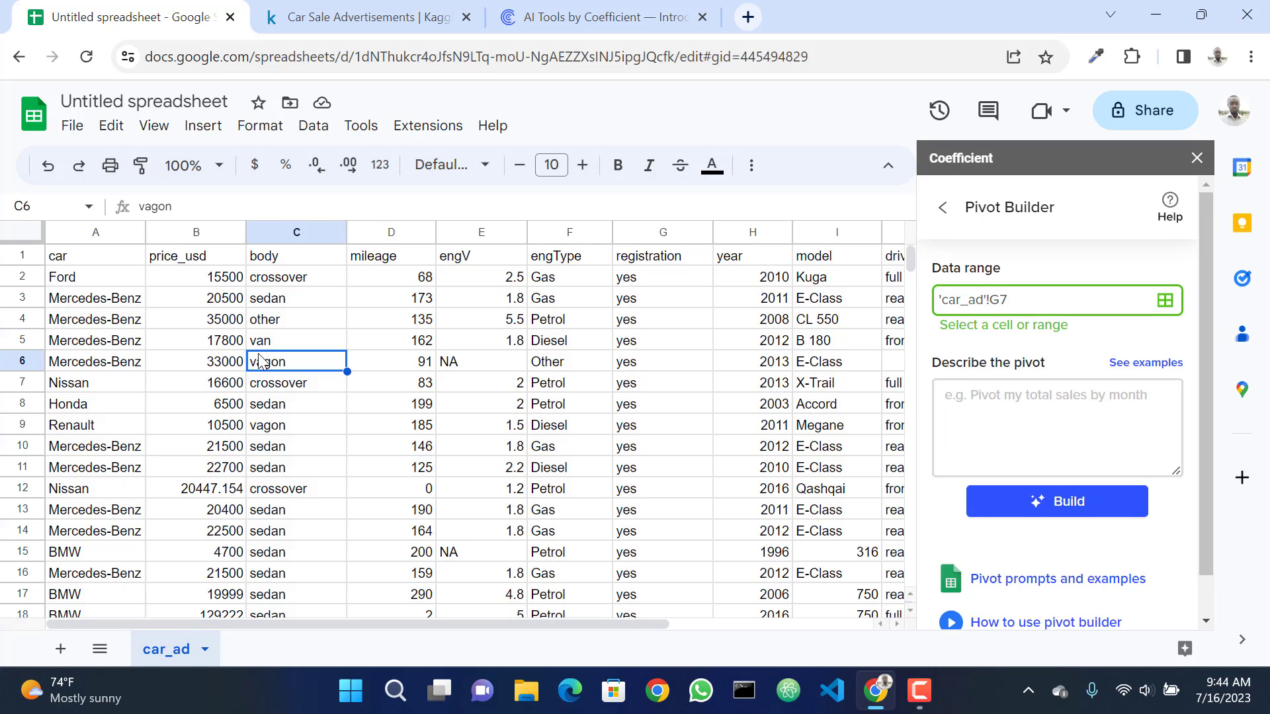
key(ctrl+a)
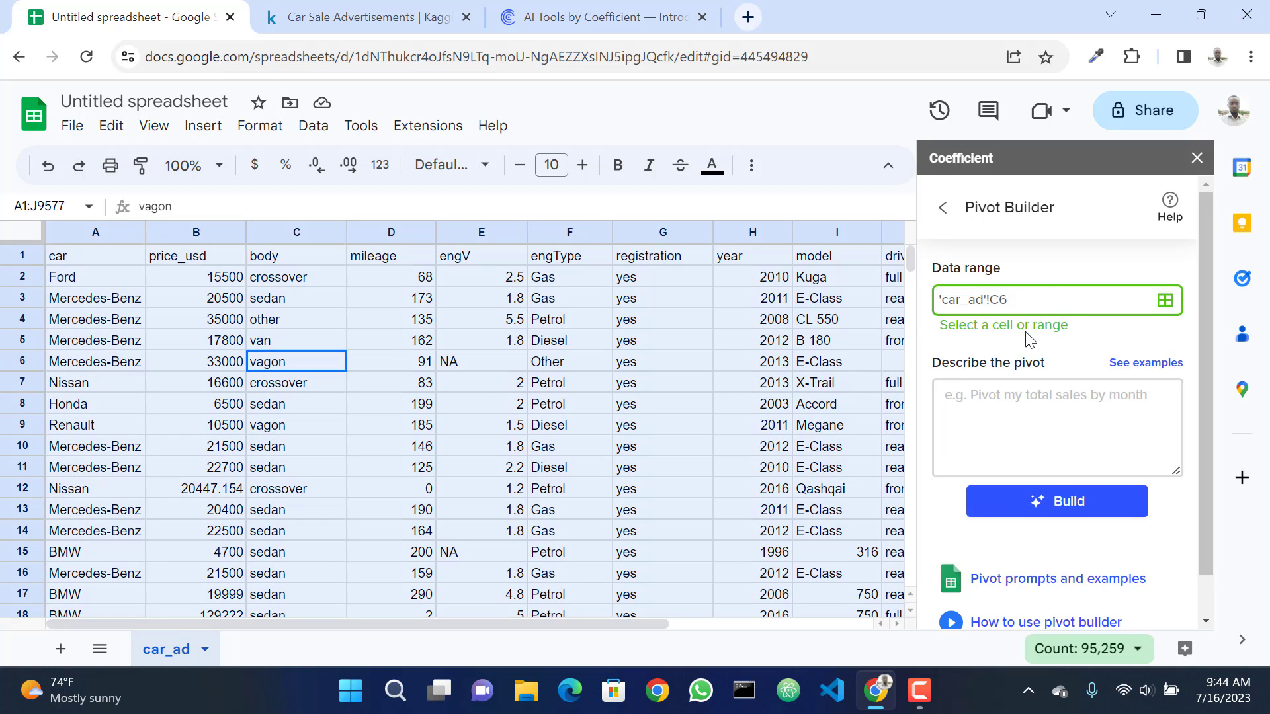
Build a pivot table from the prompt "which car has the highest sale by year?" and insert it in a new sheet.
click(996, 413)
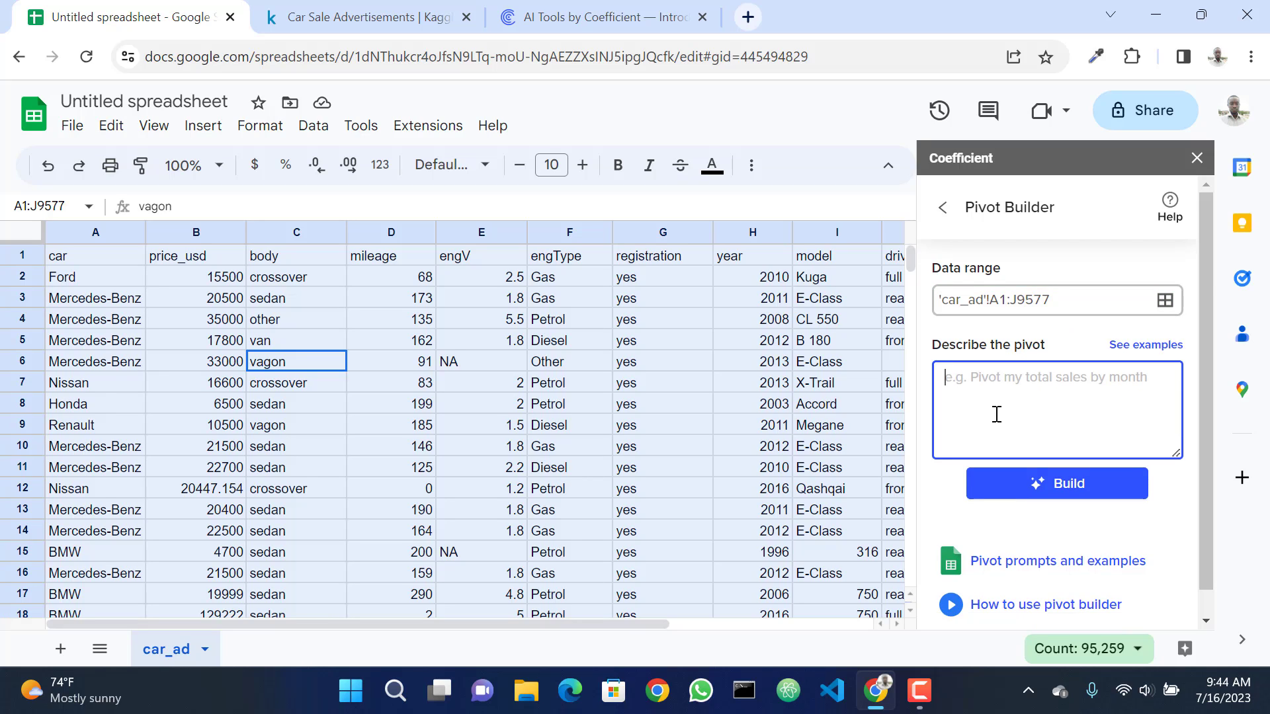
text(w)
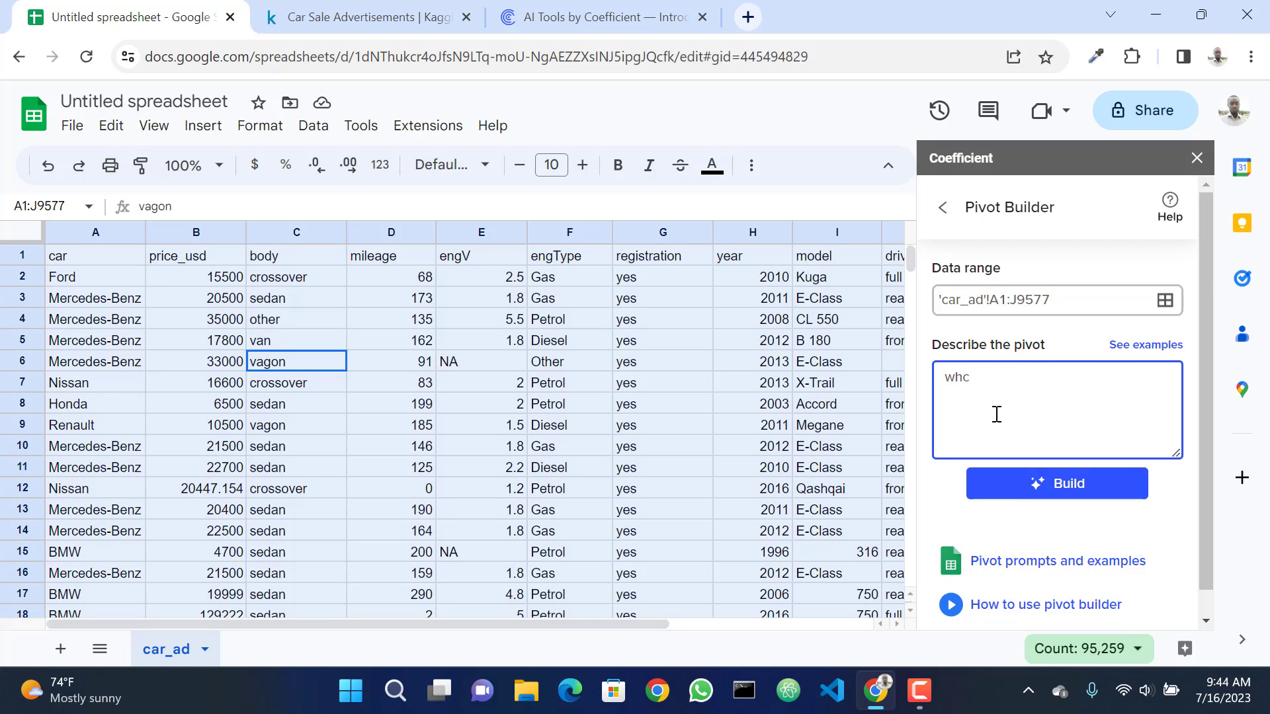
text(hc)
key(BackSpace)
text(ich car has the highes)
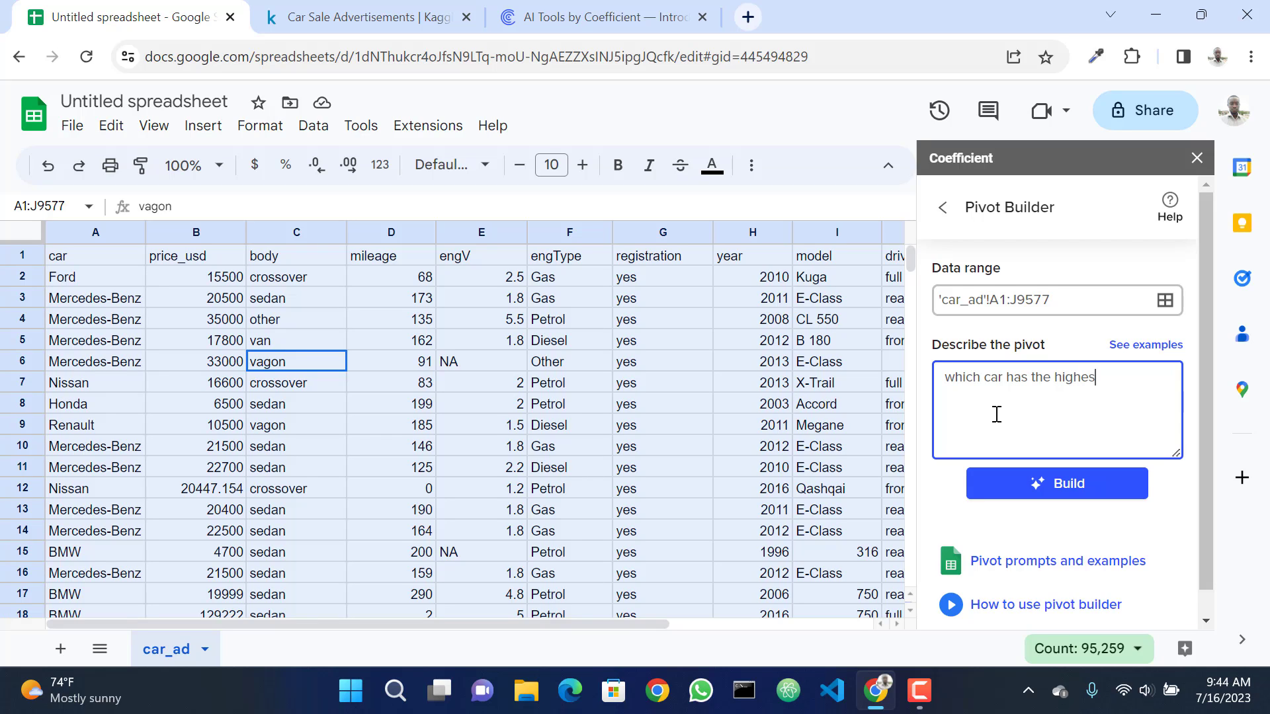
text(t sale by year?)
click(1053, 474)
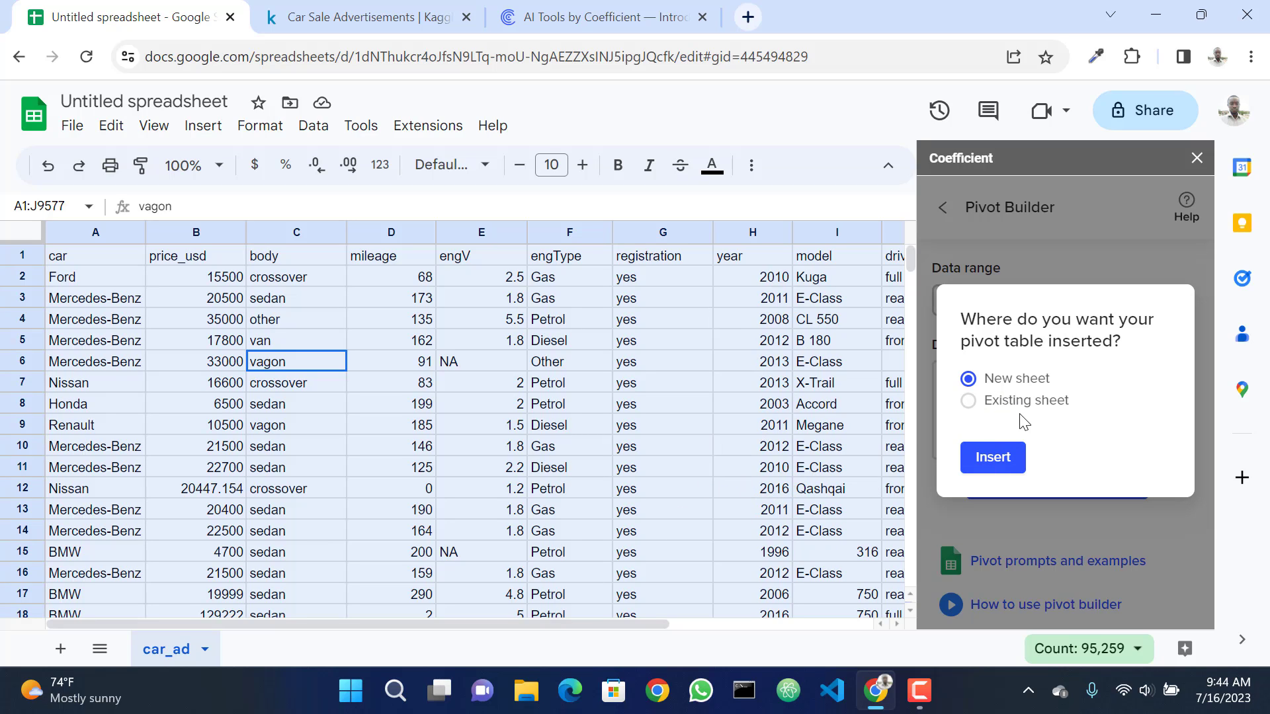
click(985, 464)
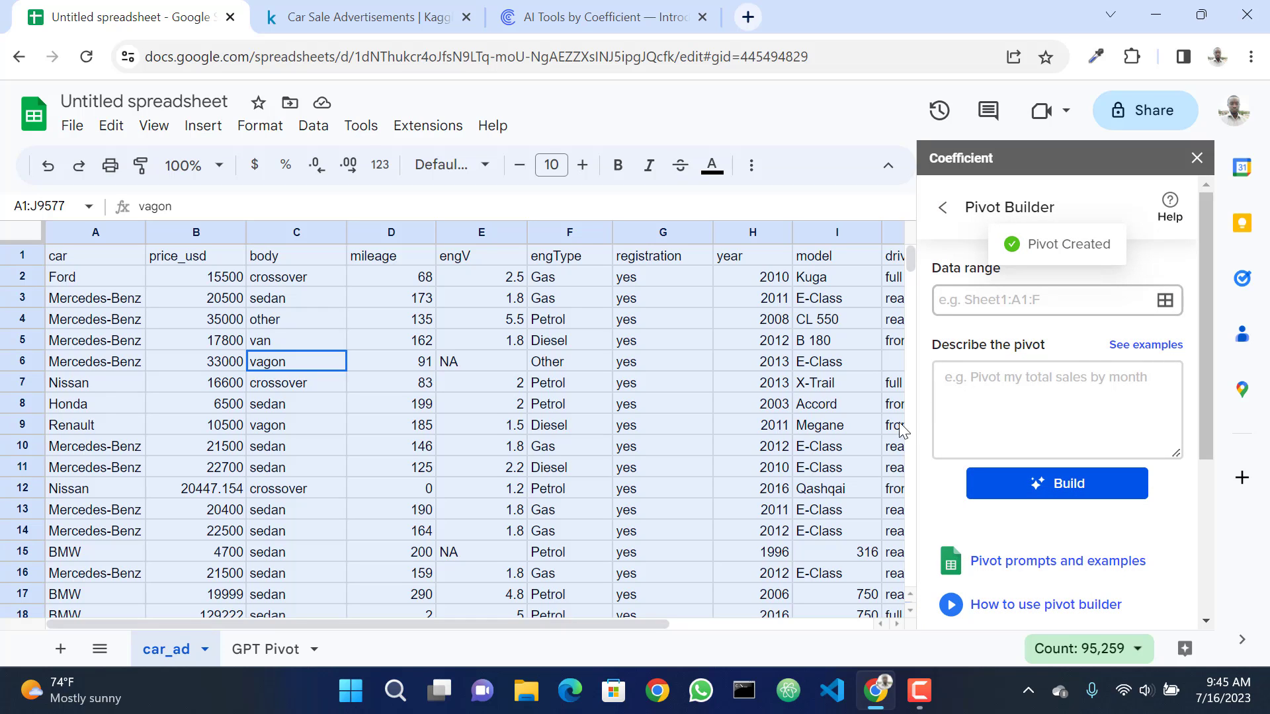
Open the GPT Pivot sheet and examine the generated car, year and price_usd rows.
click(265, 652)
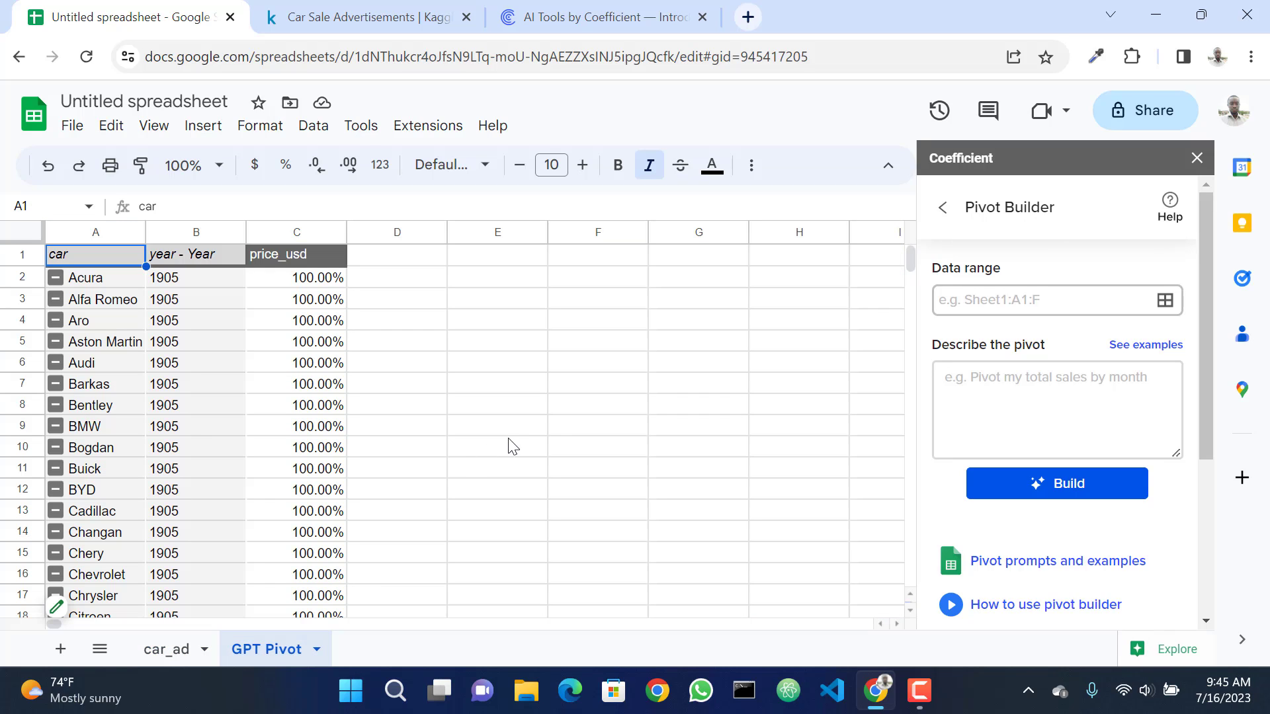
click(553, 437)
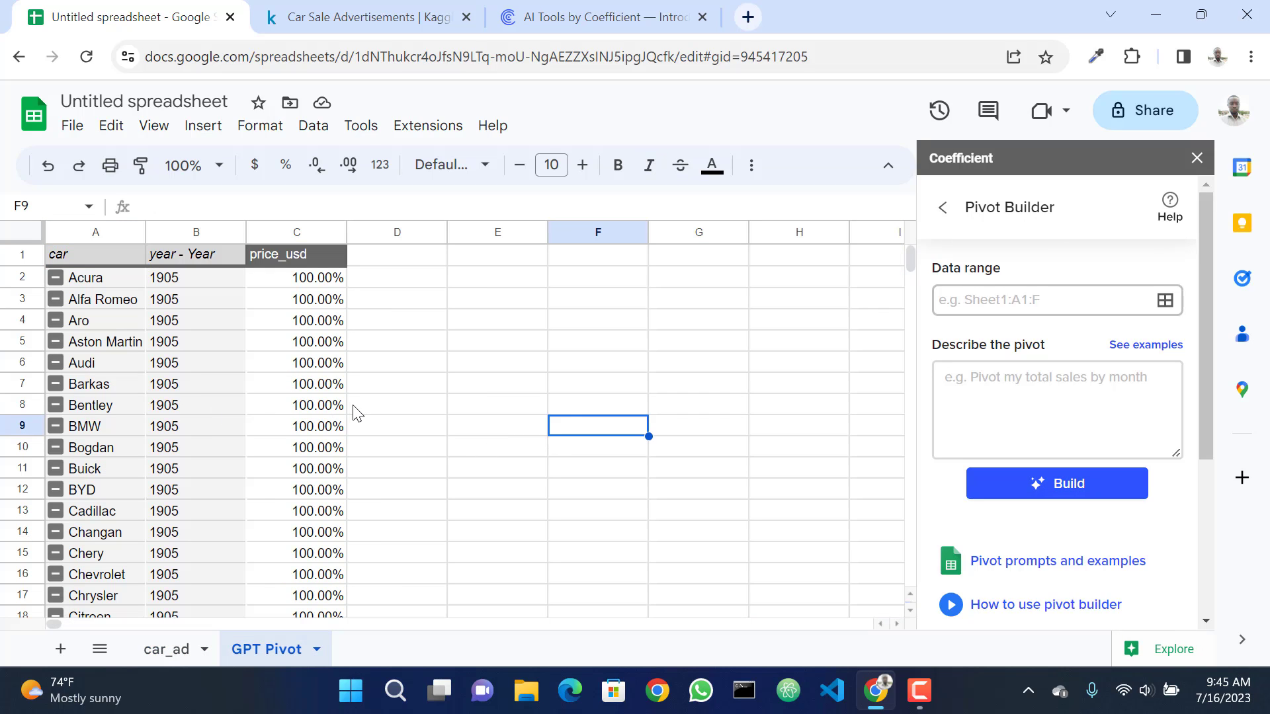
scroll(299, 427, down, 7)
scroll(299, 427, up, 7)
click(315, 286)
scroll(312, 370, down, 20)
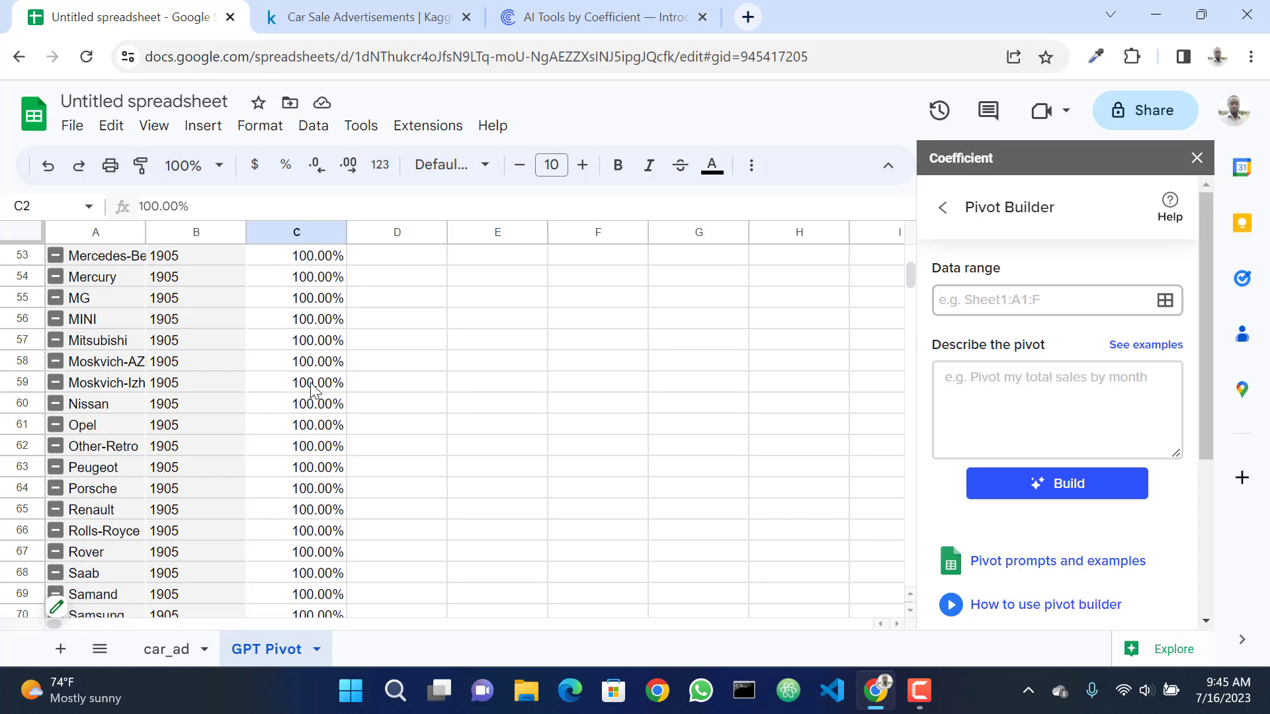
scroll(312, 396, up, 20)
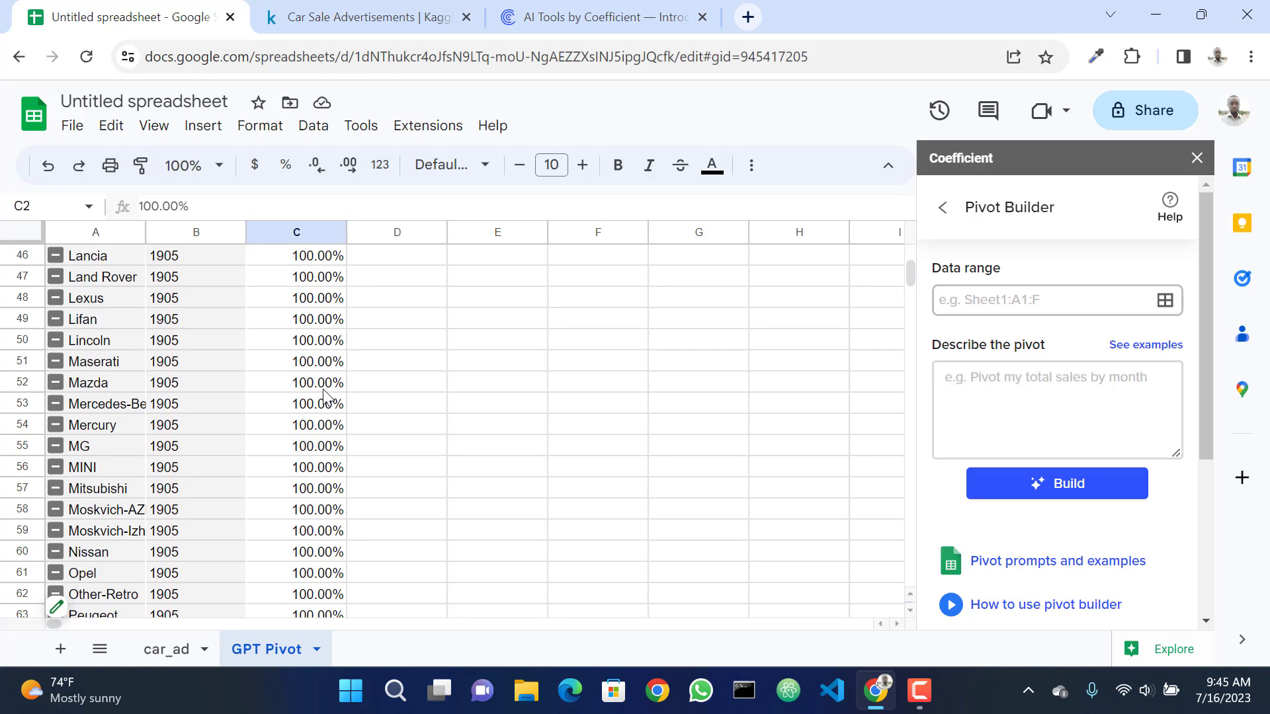
scroll(324, 395, up, 4)
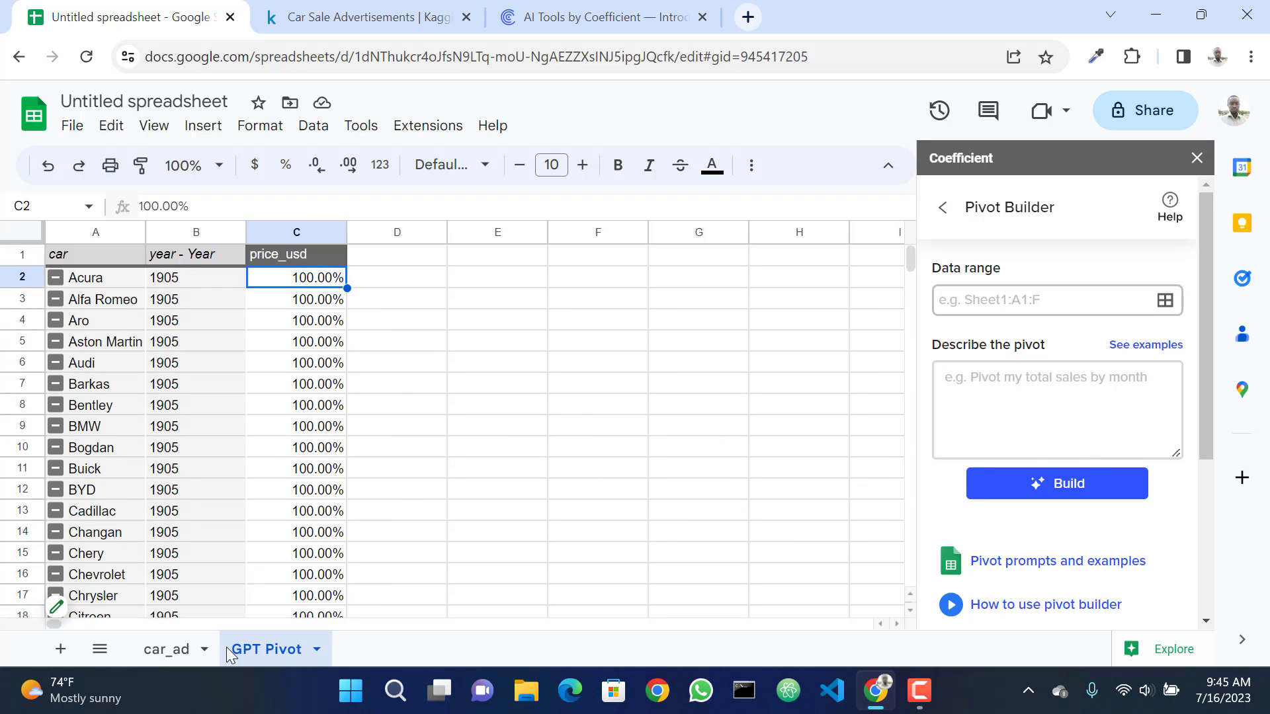
Delete the GPT Pivot sheet from the spreadsheet.
right_click(251, 654)
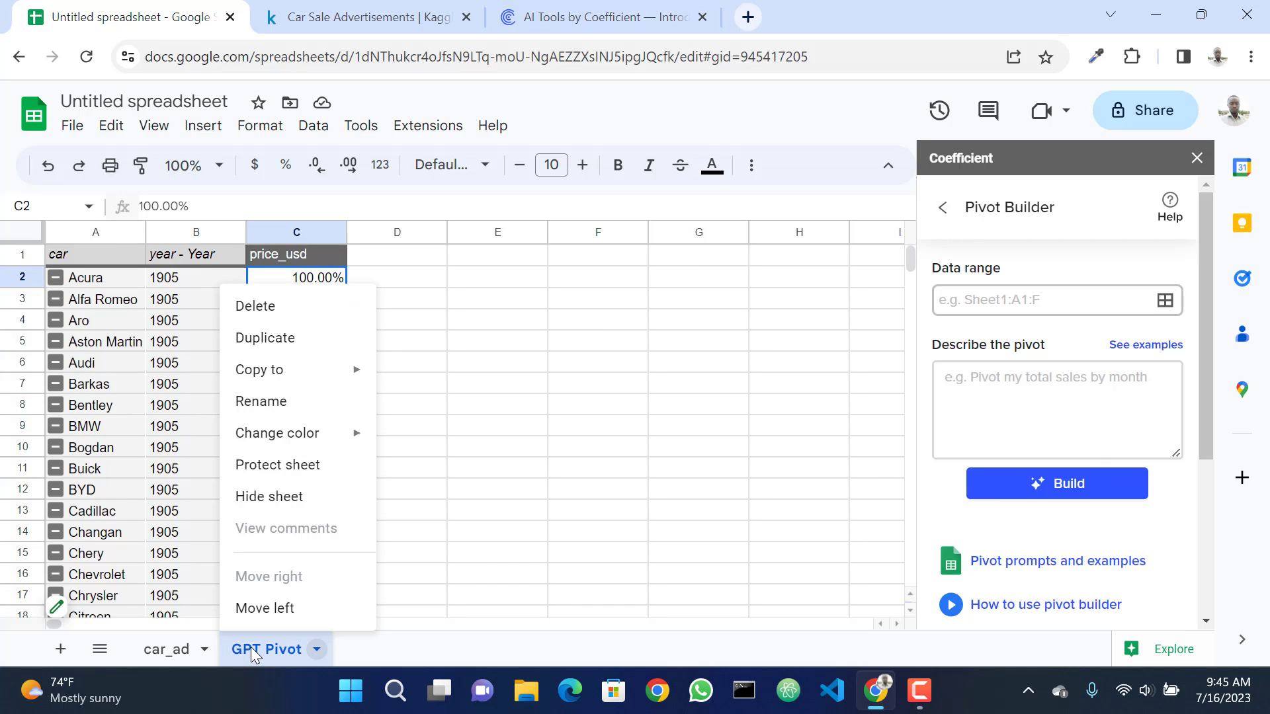
click(303, 316)
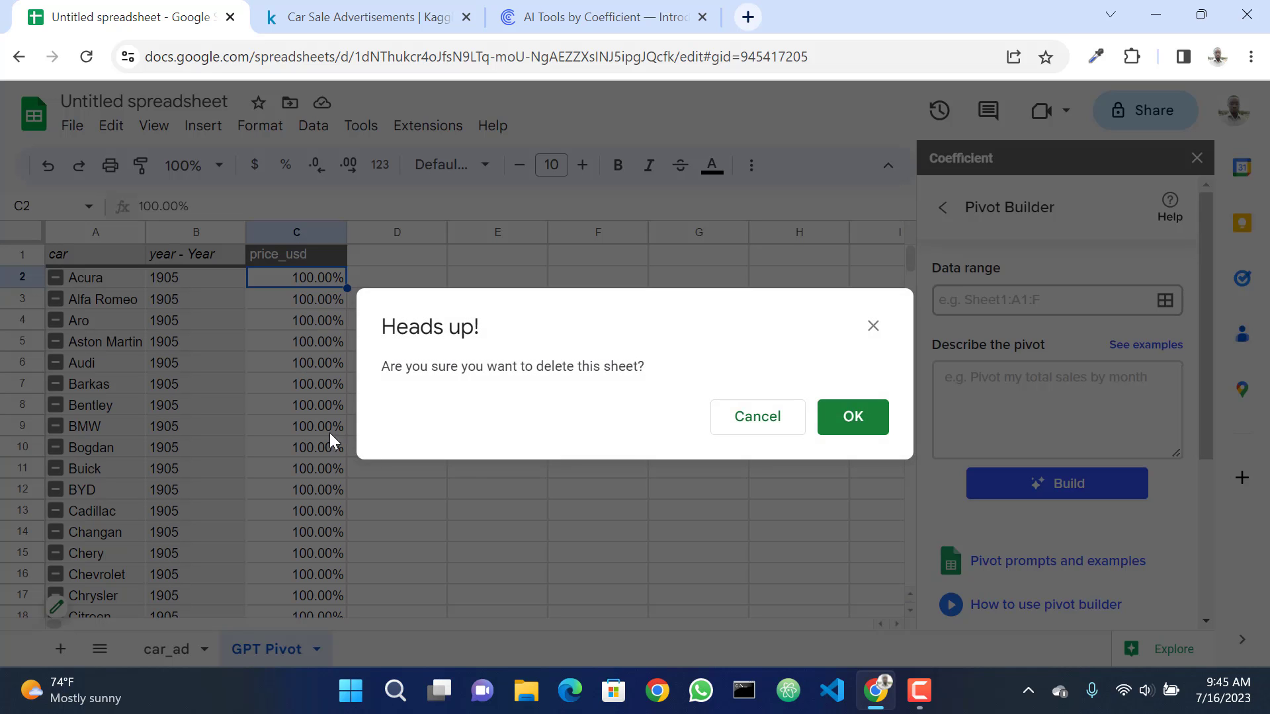
click(870, 432)
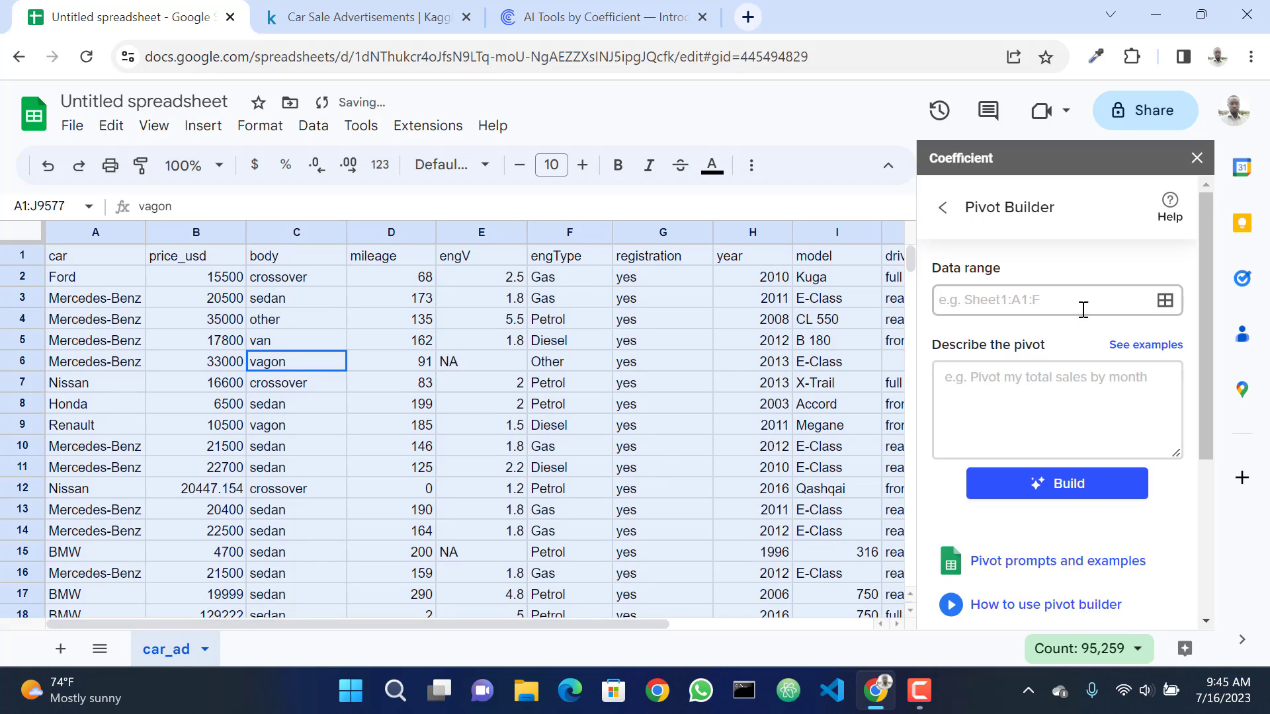
Build a pivot table from car_ad A1:J9577 with the prompt "which car has the highest price" and insert it in a new sheet.
click(1048, 303)
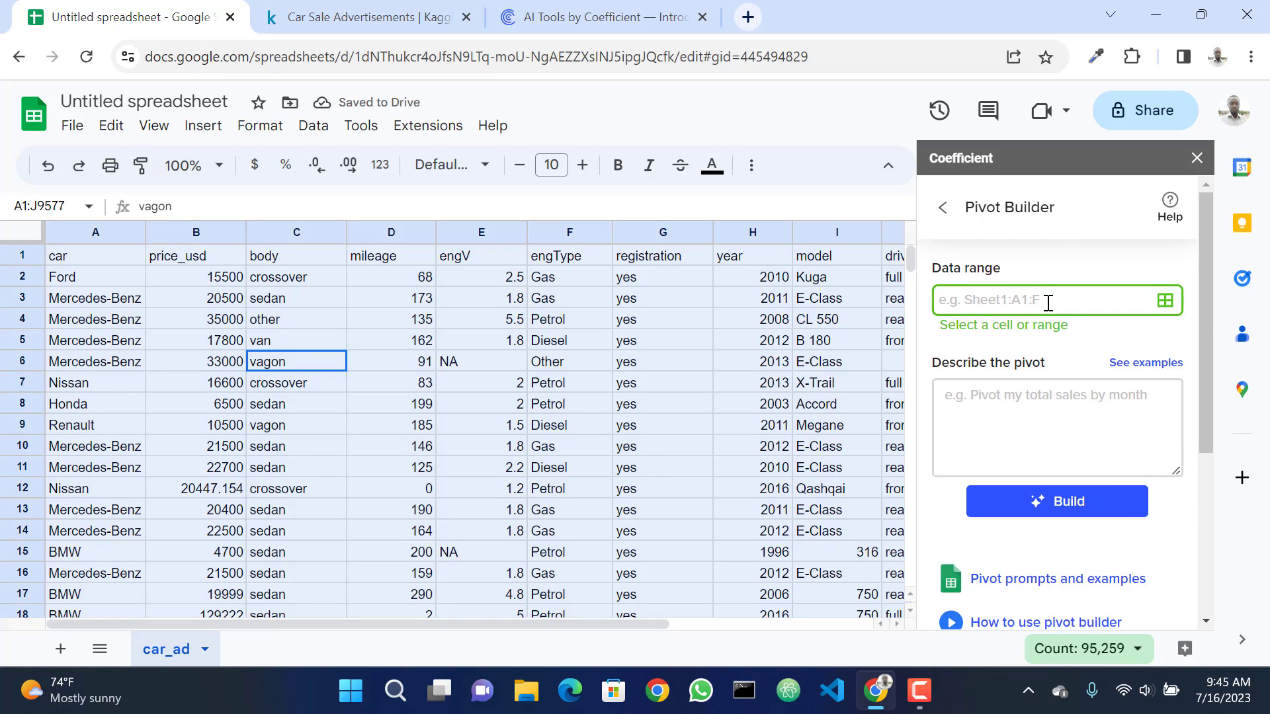
click(995, 394)
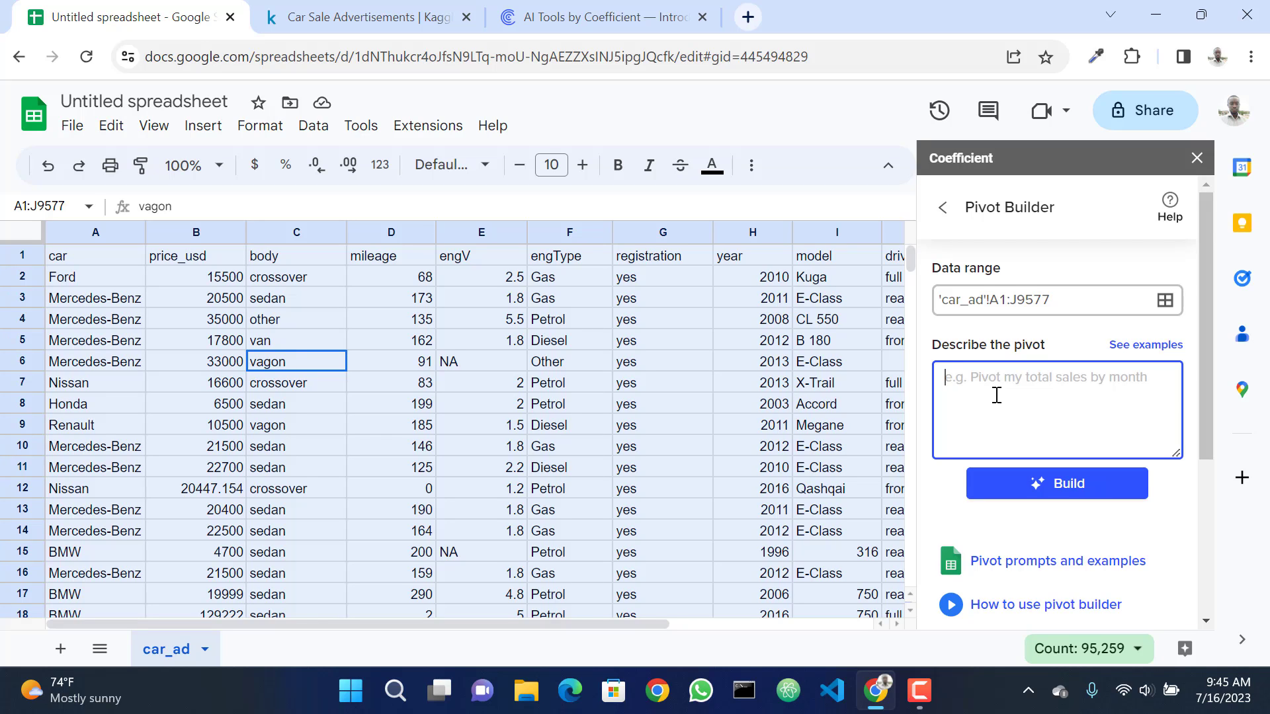
text(whi)
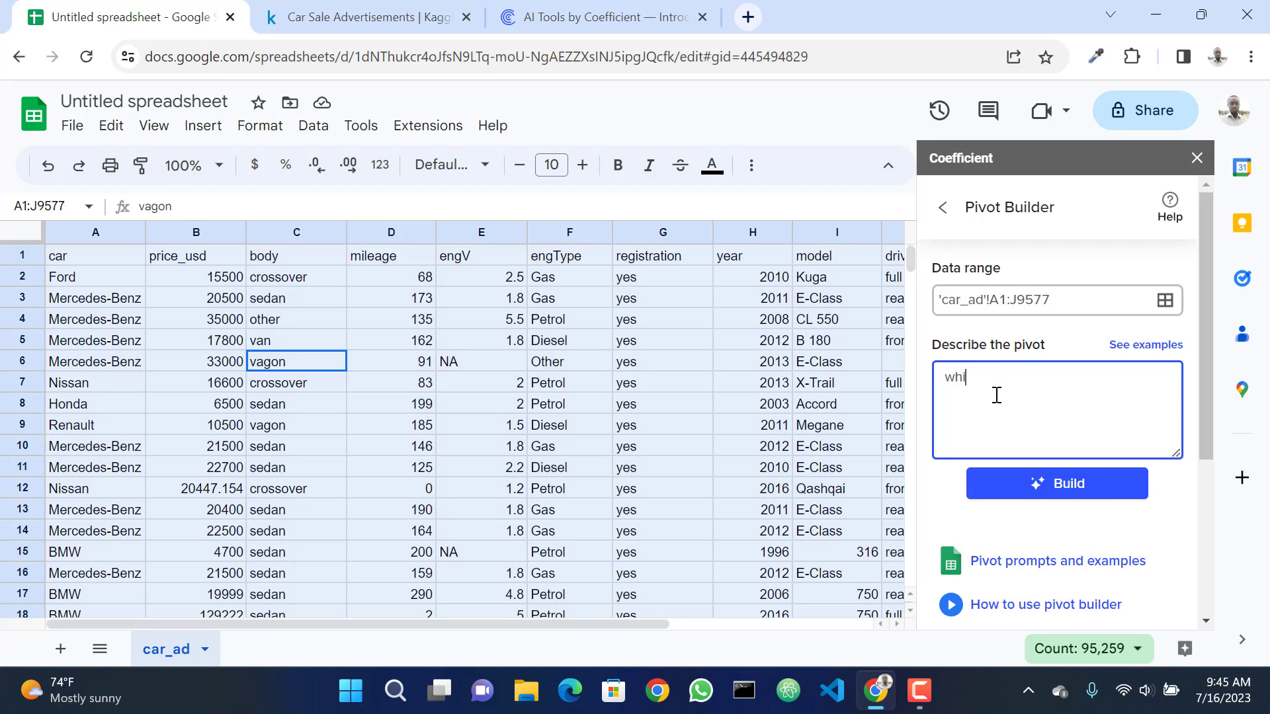
text(ch car has the higest price)
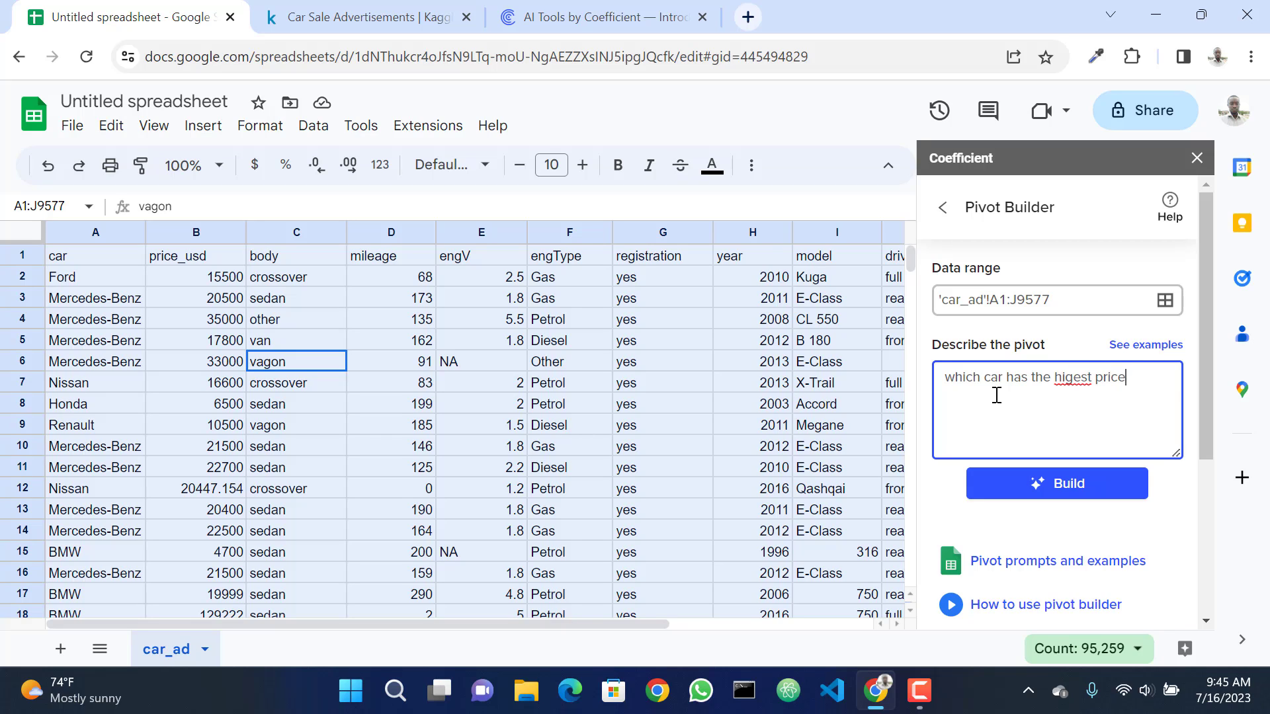
right_click(1074, 377)
click(866, 91)
click(1139, 378)
click(1068, 497)
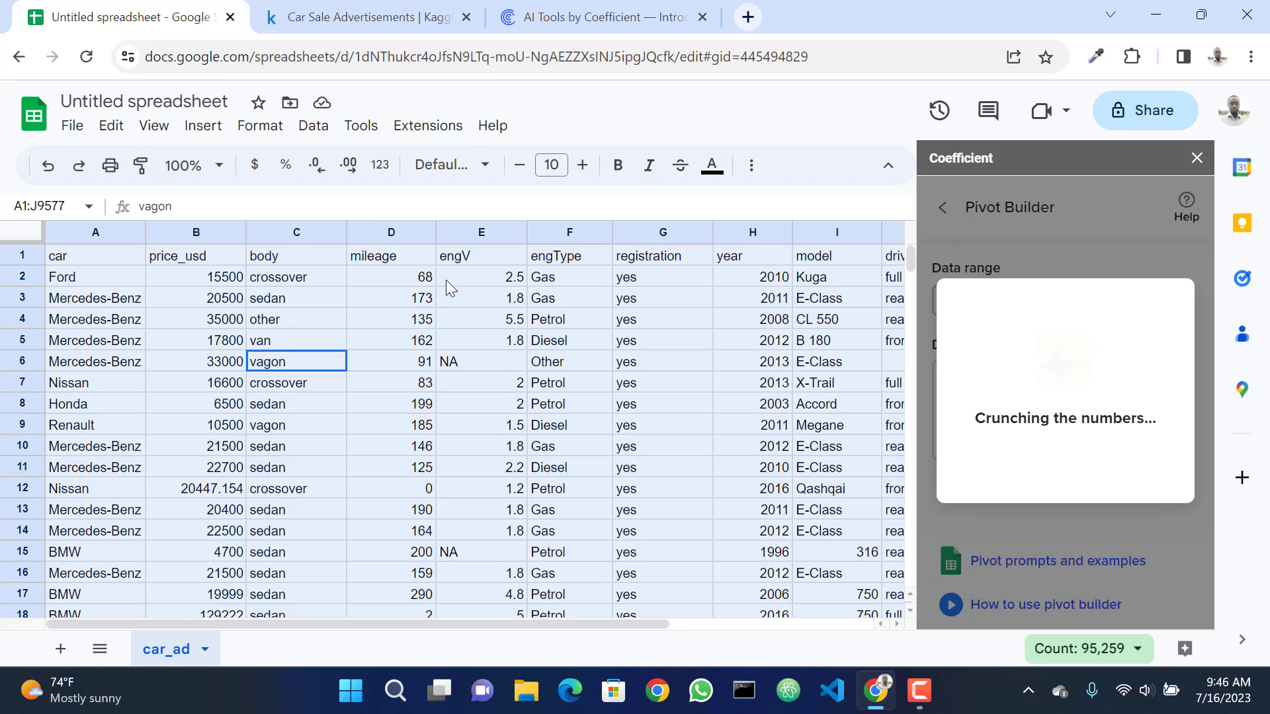
click(1005, 460)
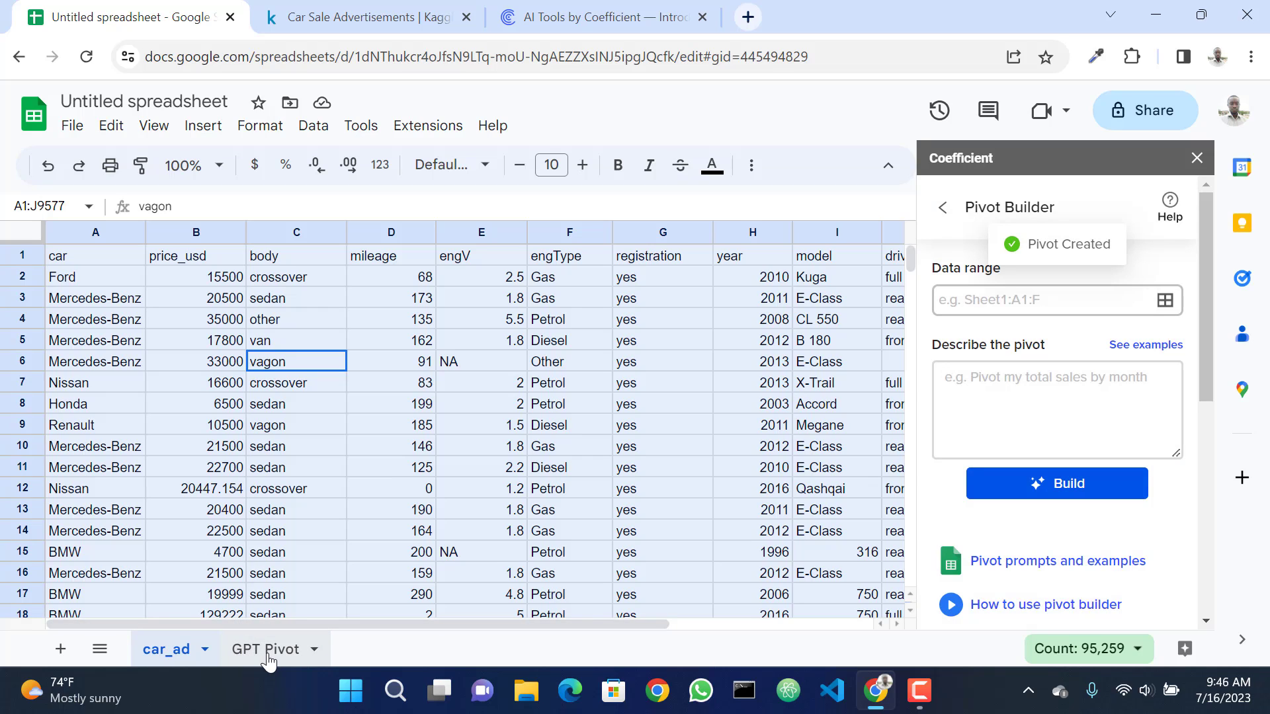
Open the GPT Pivot sheet and examine the price_usd values listed for each car brand.
click(267, 649)
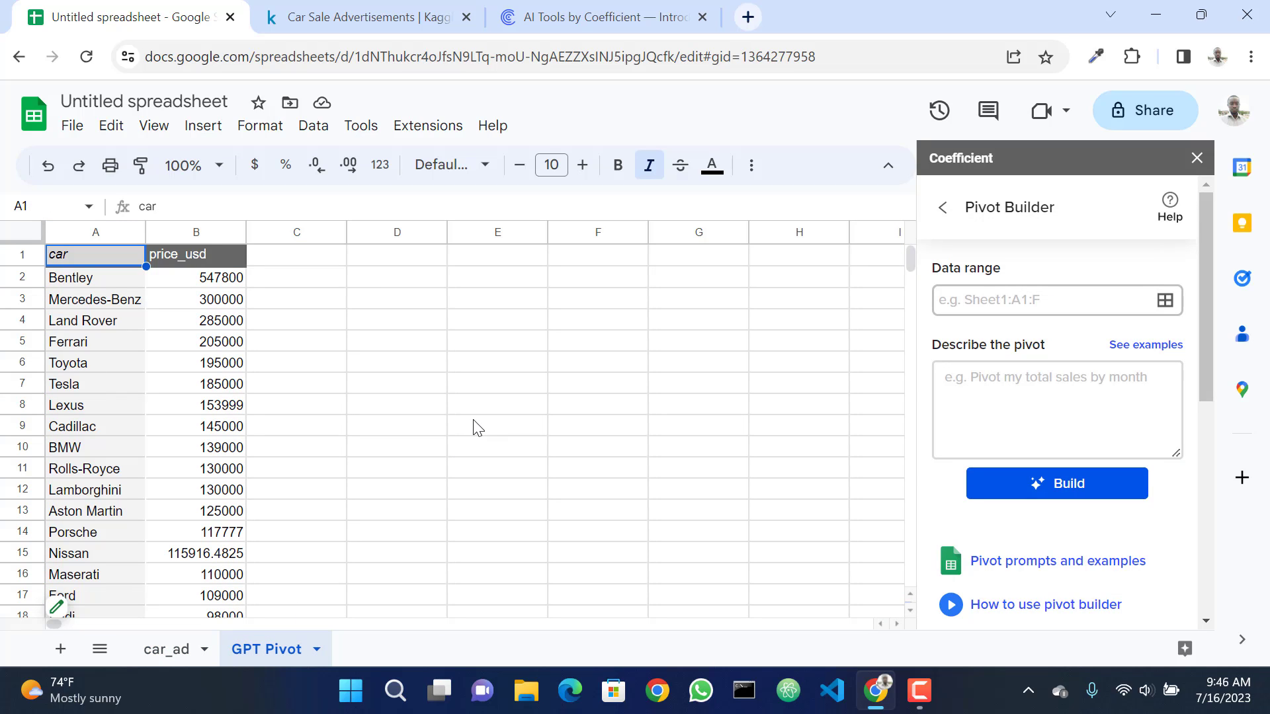
click(331, 434)
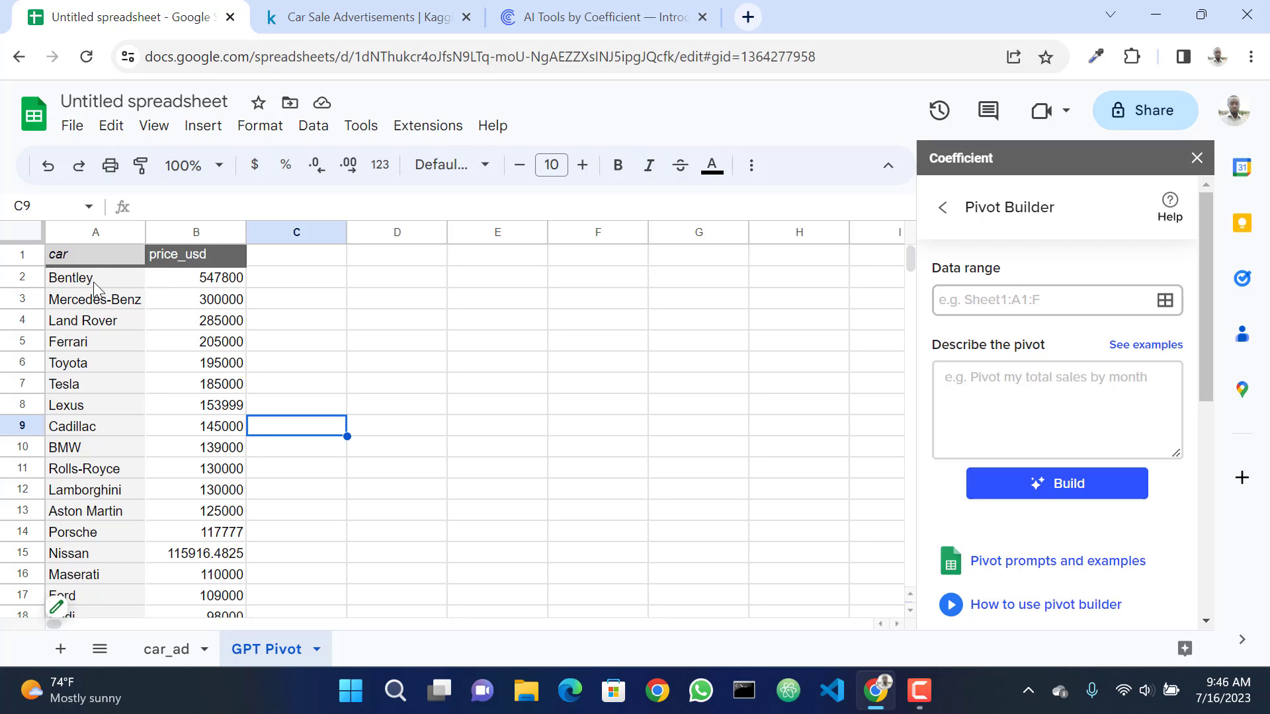
click(221, 285)
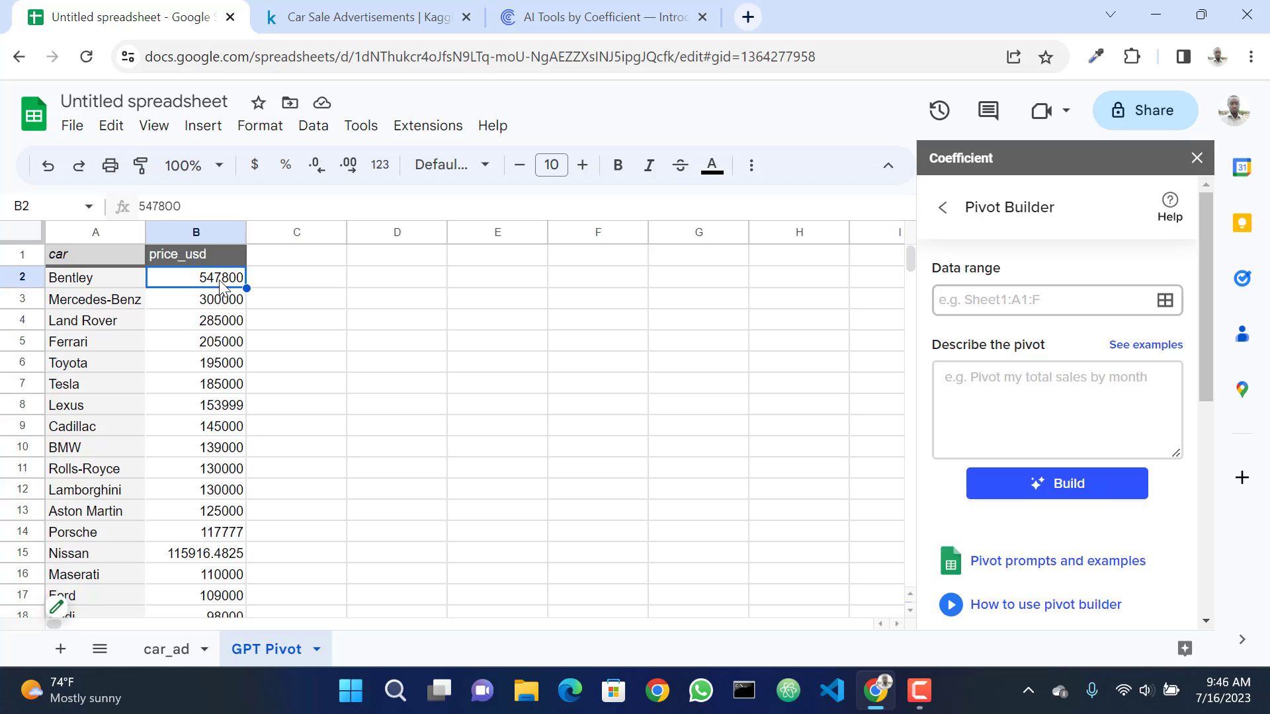
click(114, 304)
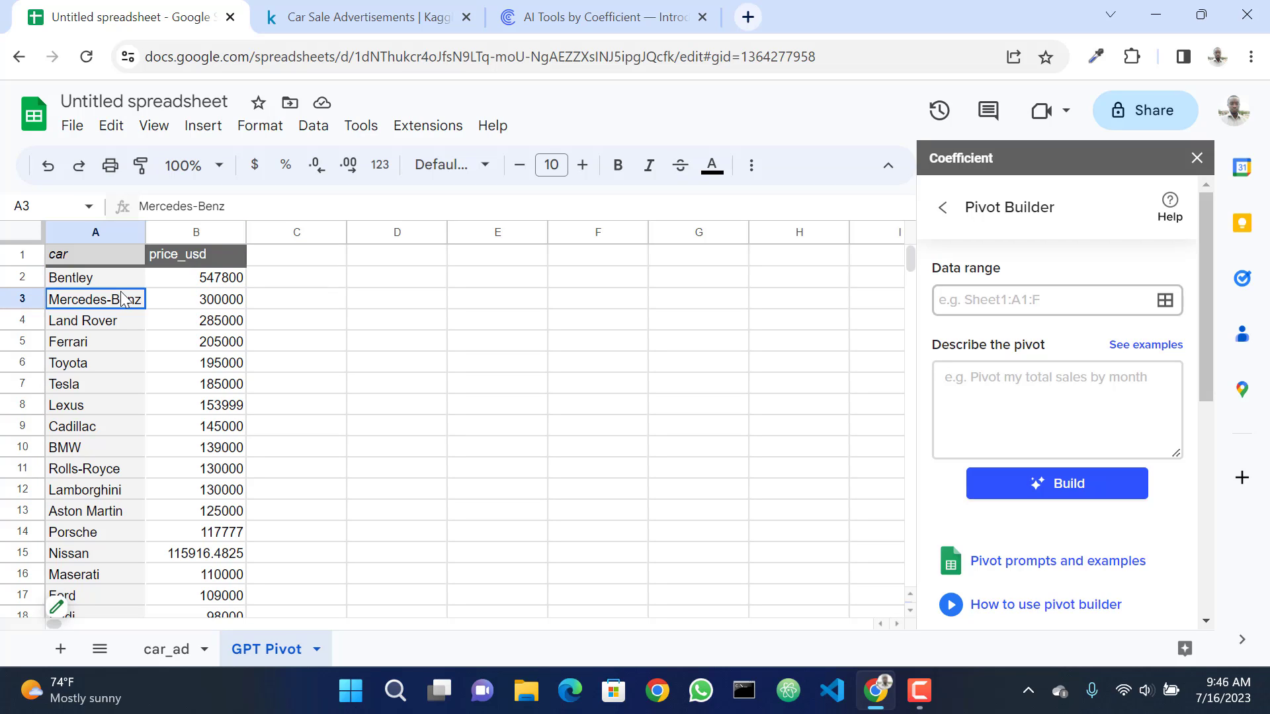
click(226, 304)
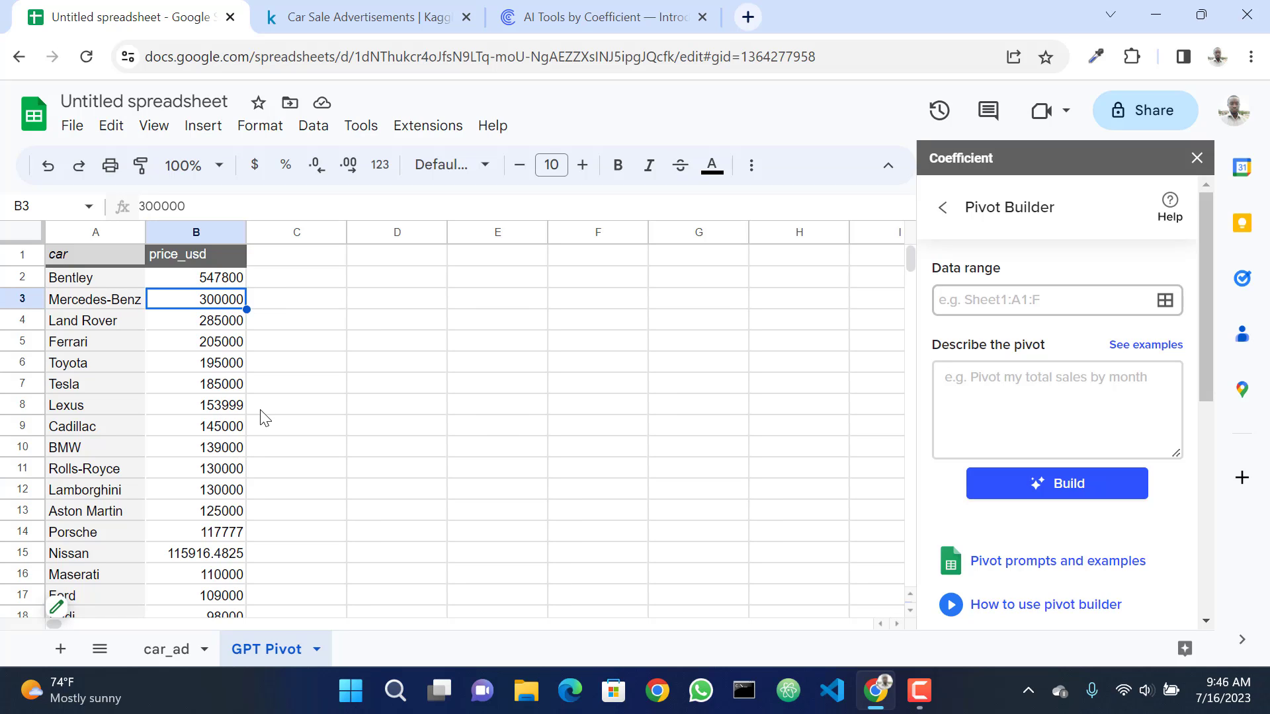
click(193, 562)
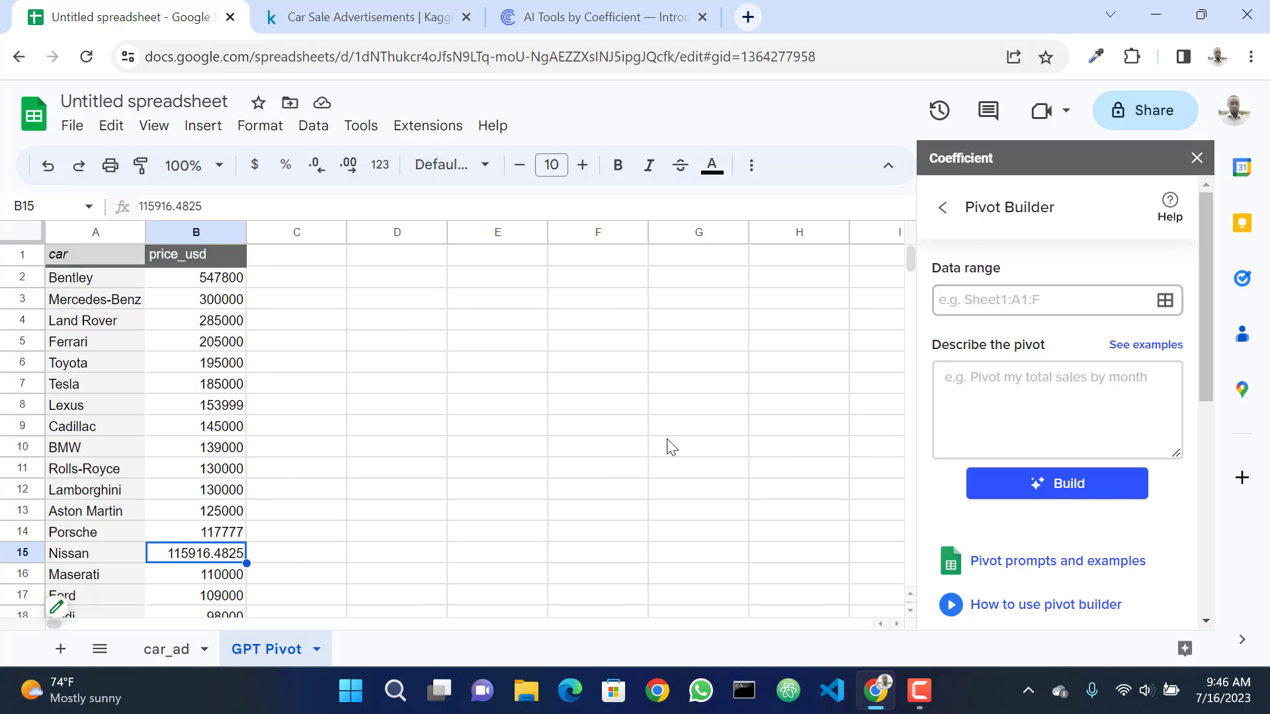
Return to the car_ad sheet and set the pivot's data range to 'car_ad'!A1:J9577.
click(169, 651)
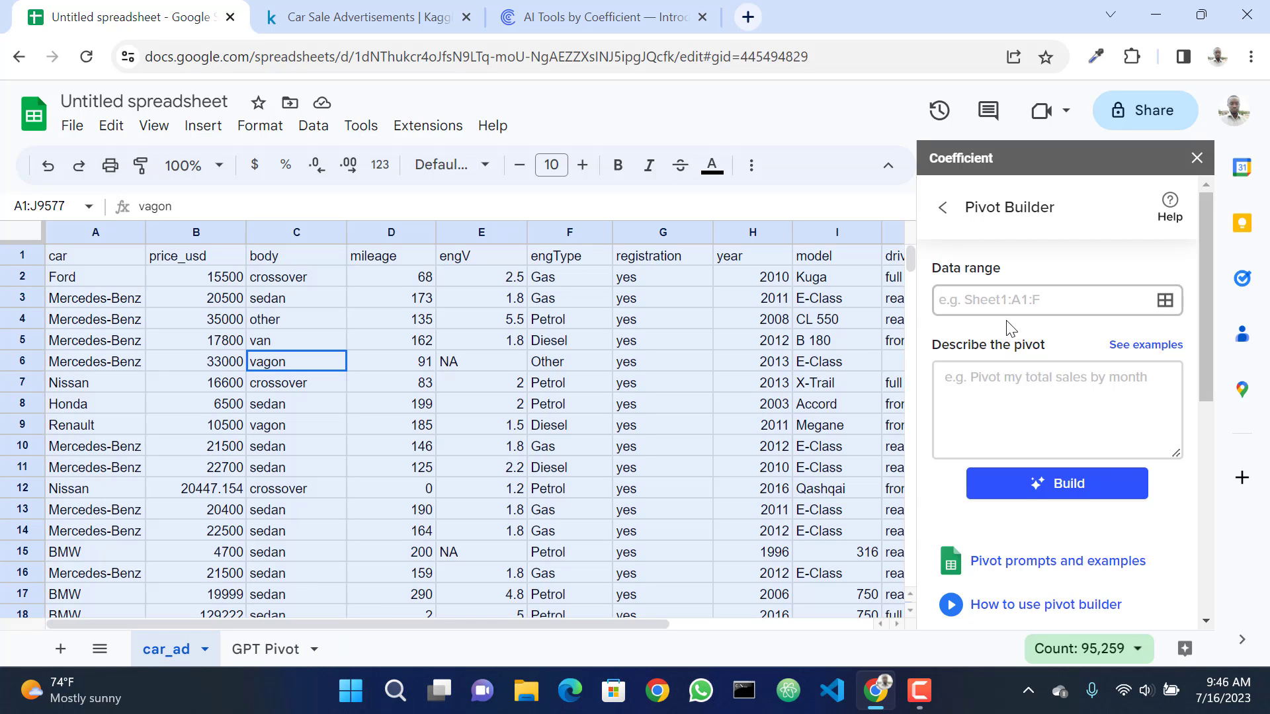
click(1011, 310)
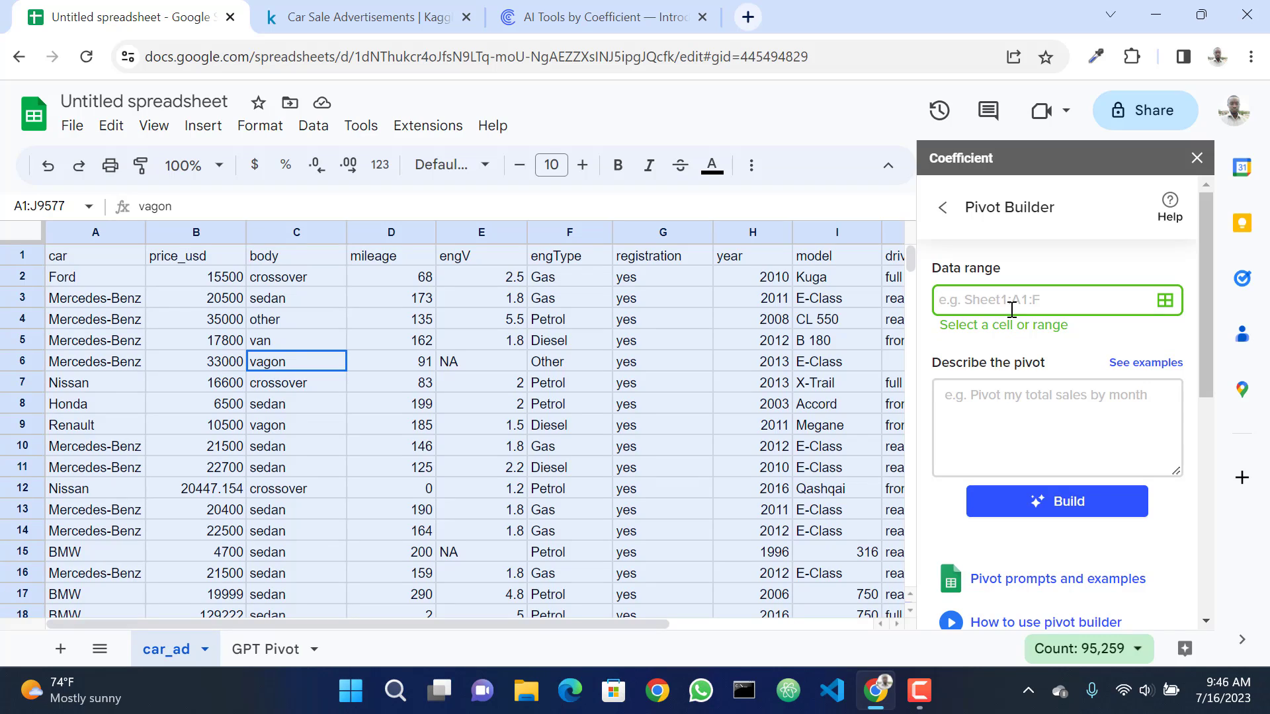
click(1005, 410)
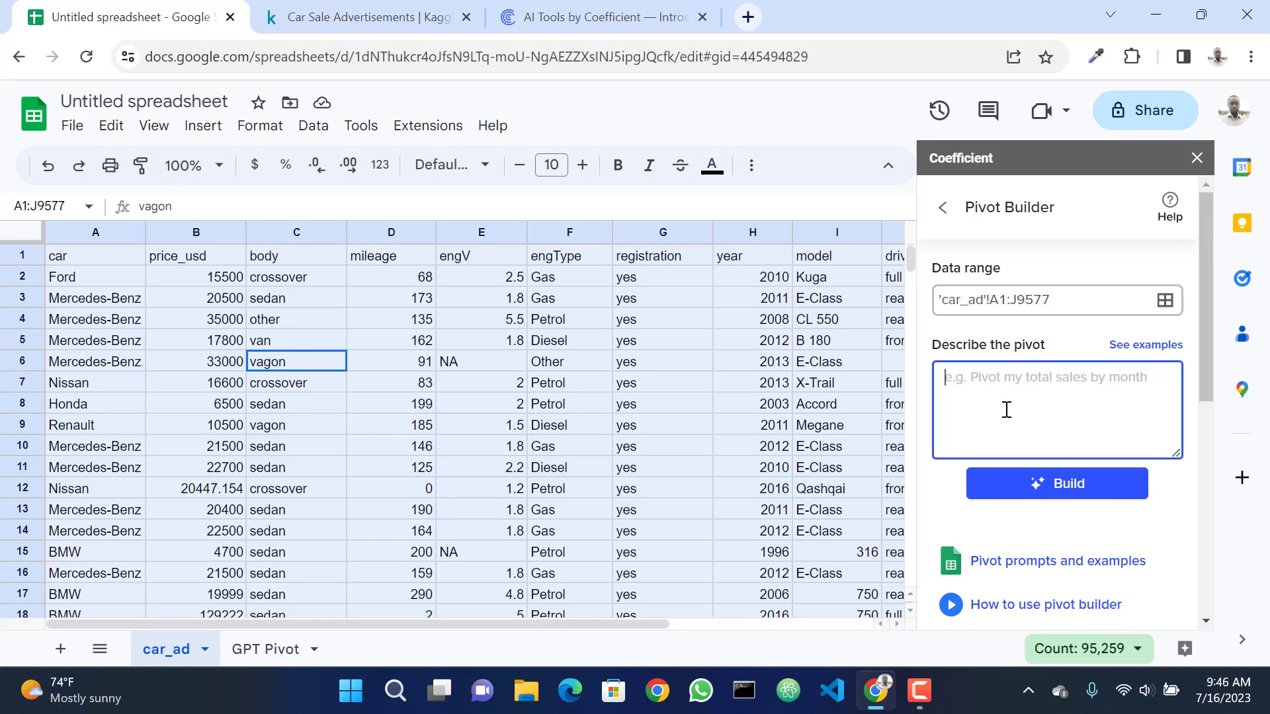
Describe the pivot as "how does the price vary by car band, body type, engine type and drive type".
text(how doe)
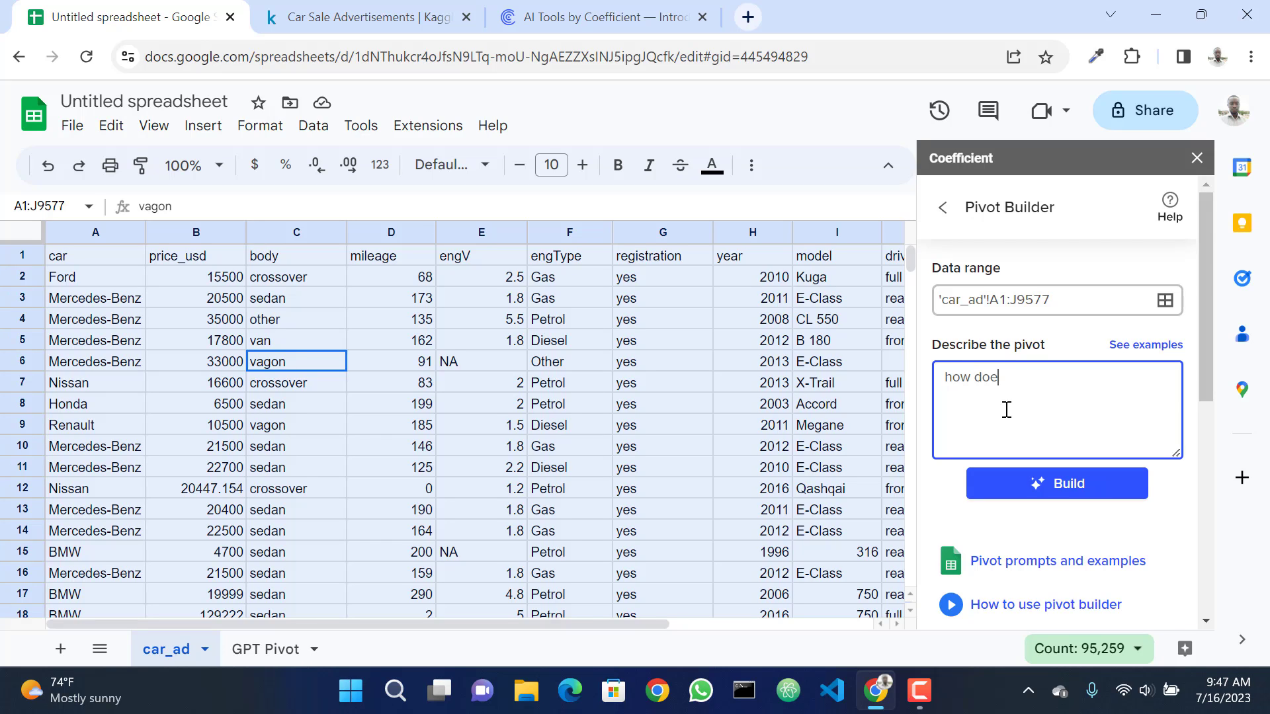
text(s the orice vary by )
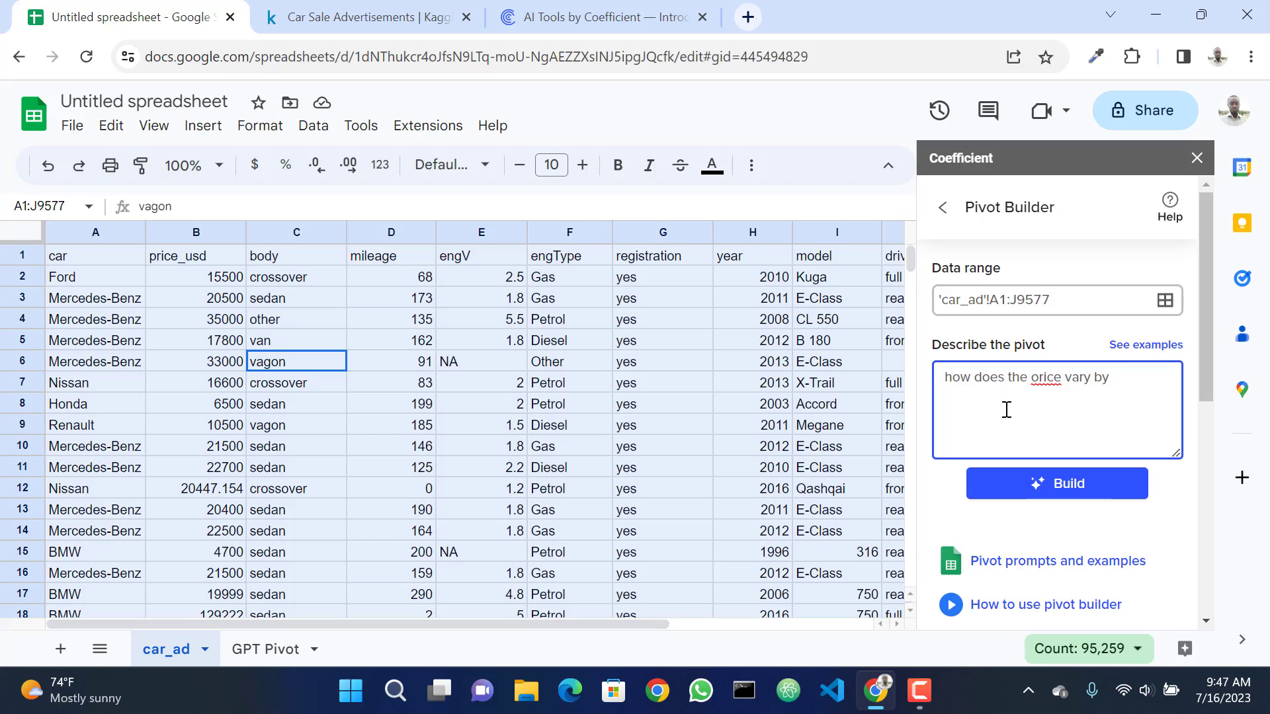
text(car band, body )
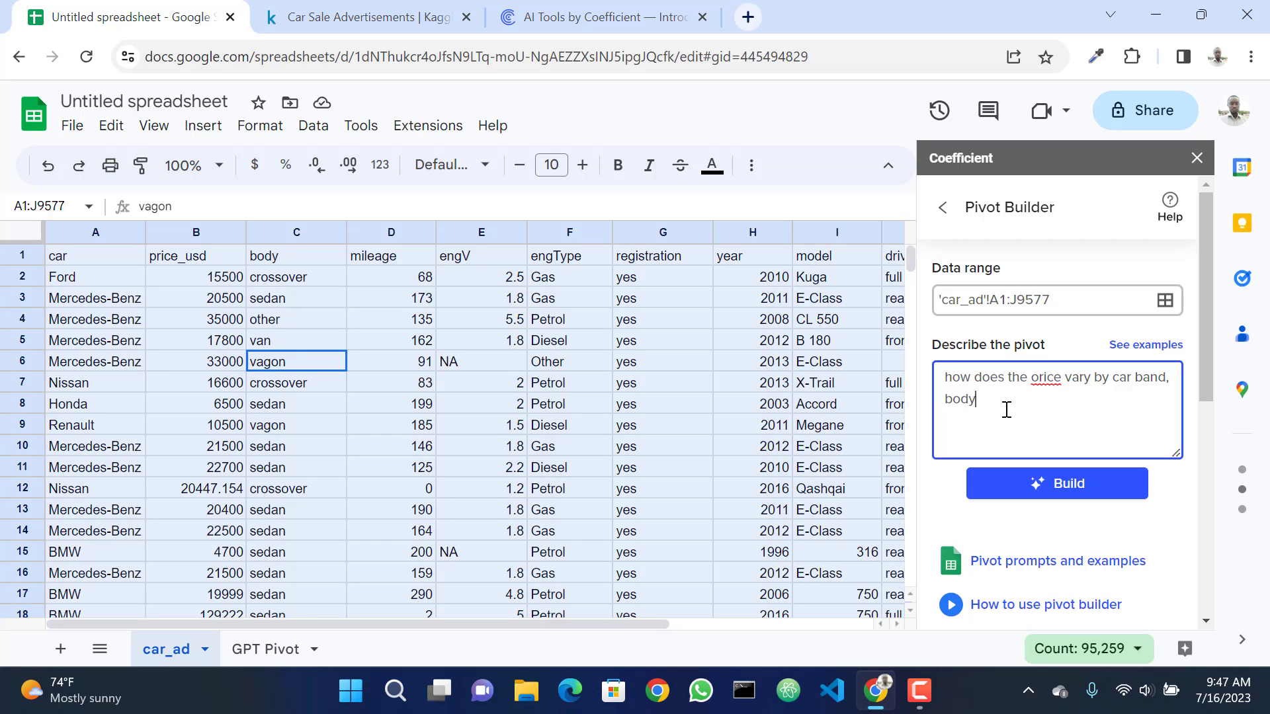
text(type, engin)
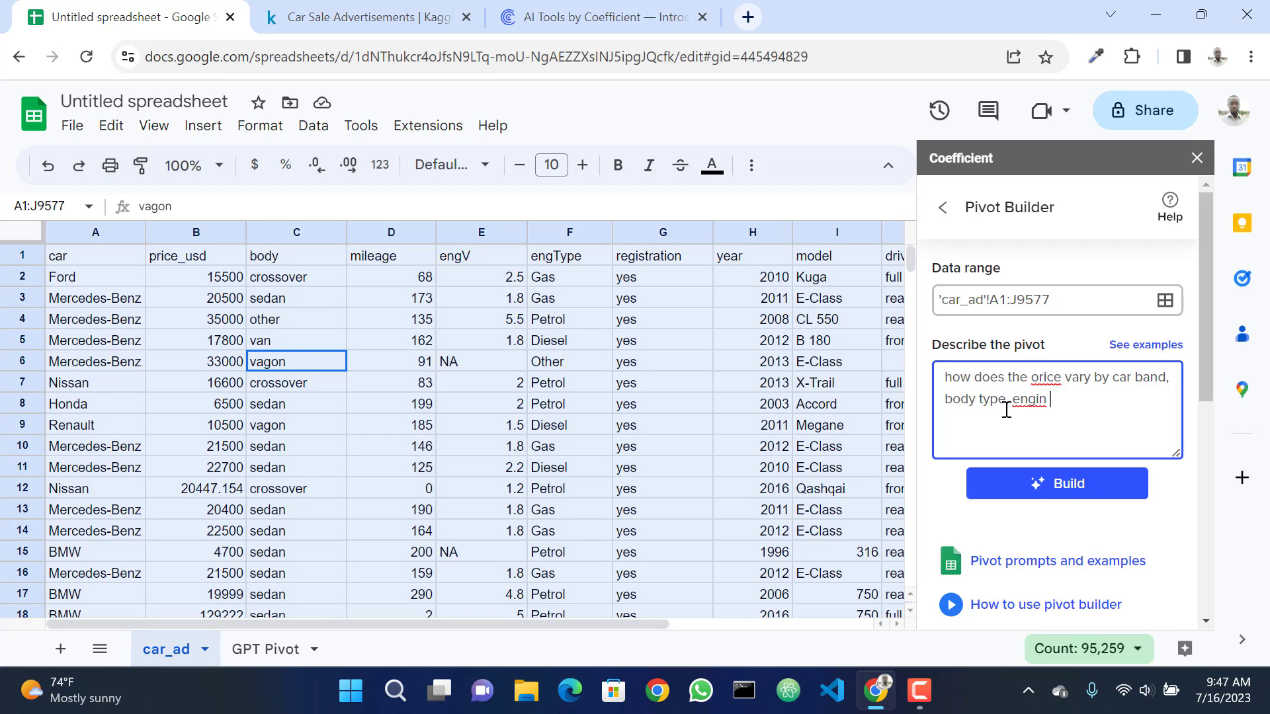
key(BackSpace)
text(e typr)
key(BackSpace)
text(e and drive )
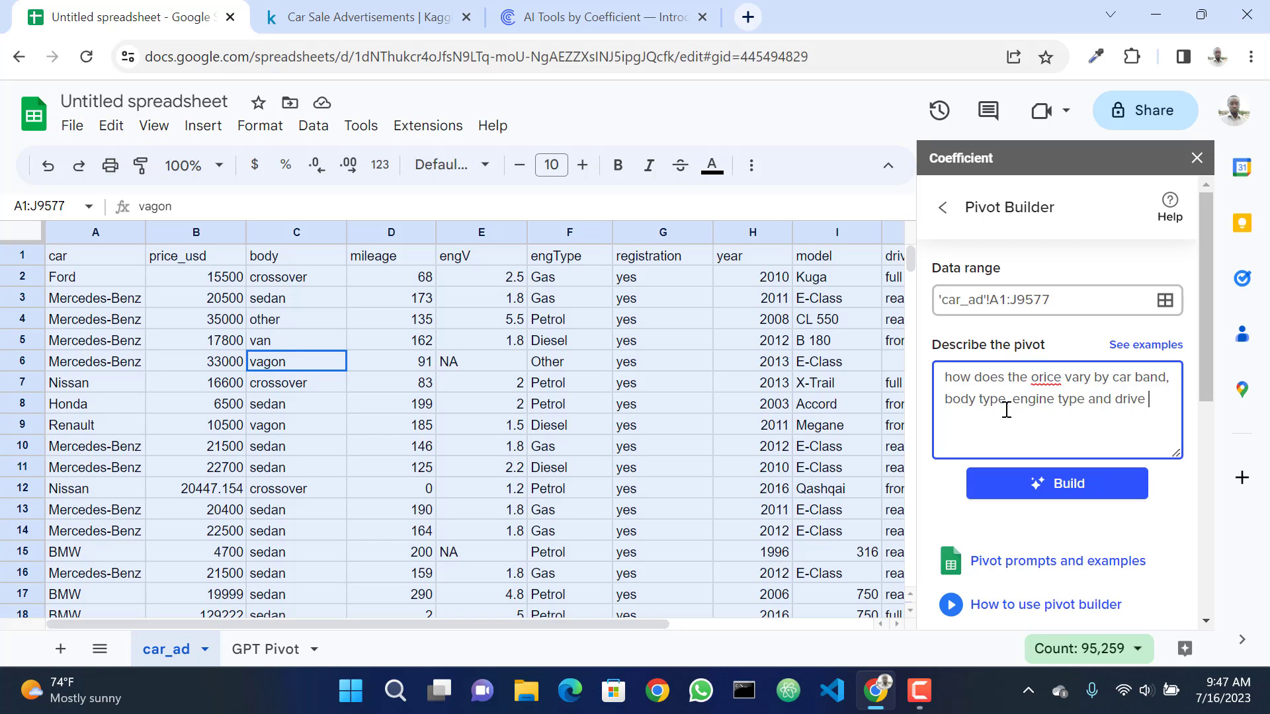
text(typr)
key(BackSpace)
text(e)
click(1037, 377)
key(BackSpace)
text(p)
Build the described pivot table, insert it in a new sheet and open the GPT Pivot (1) sheet.
click(1045, 495)
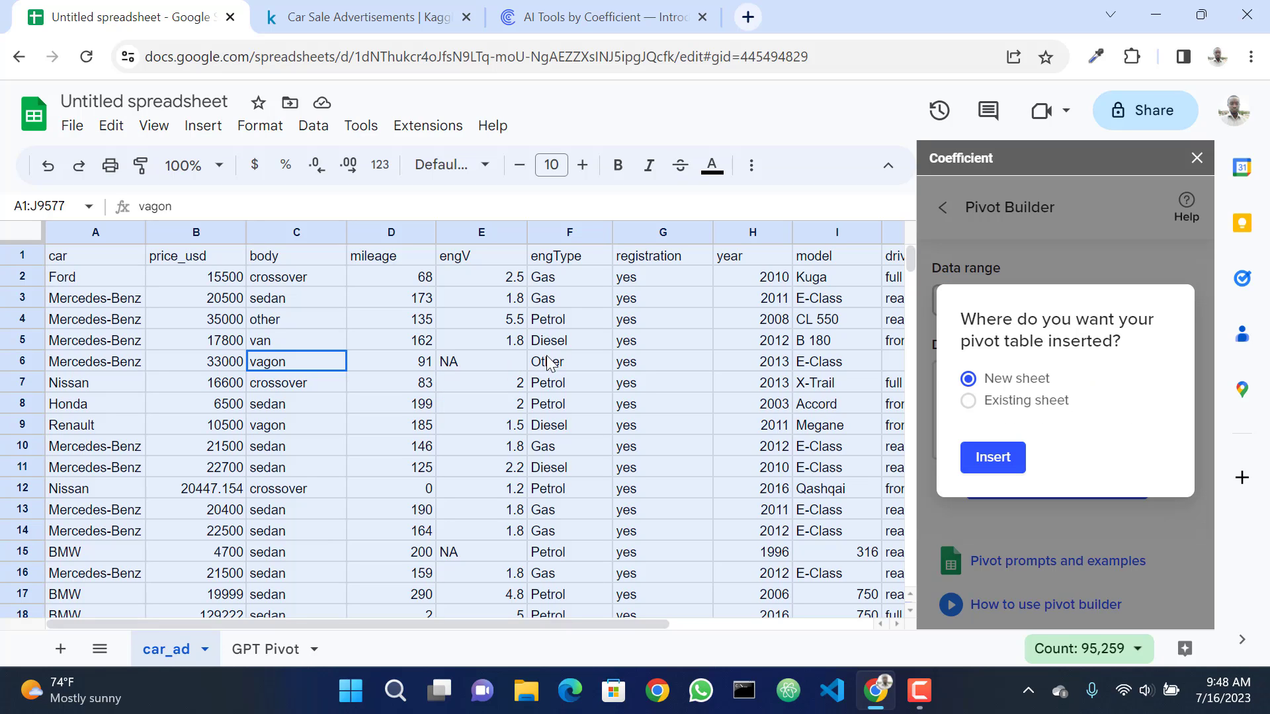
click(1004, 465)
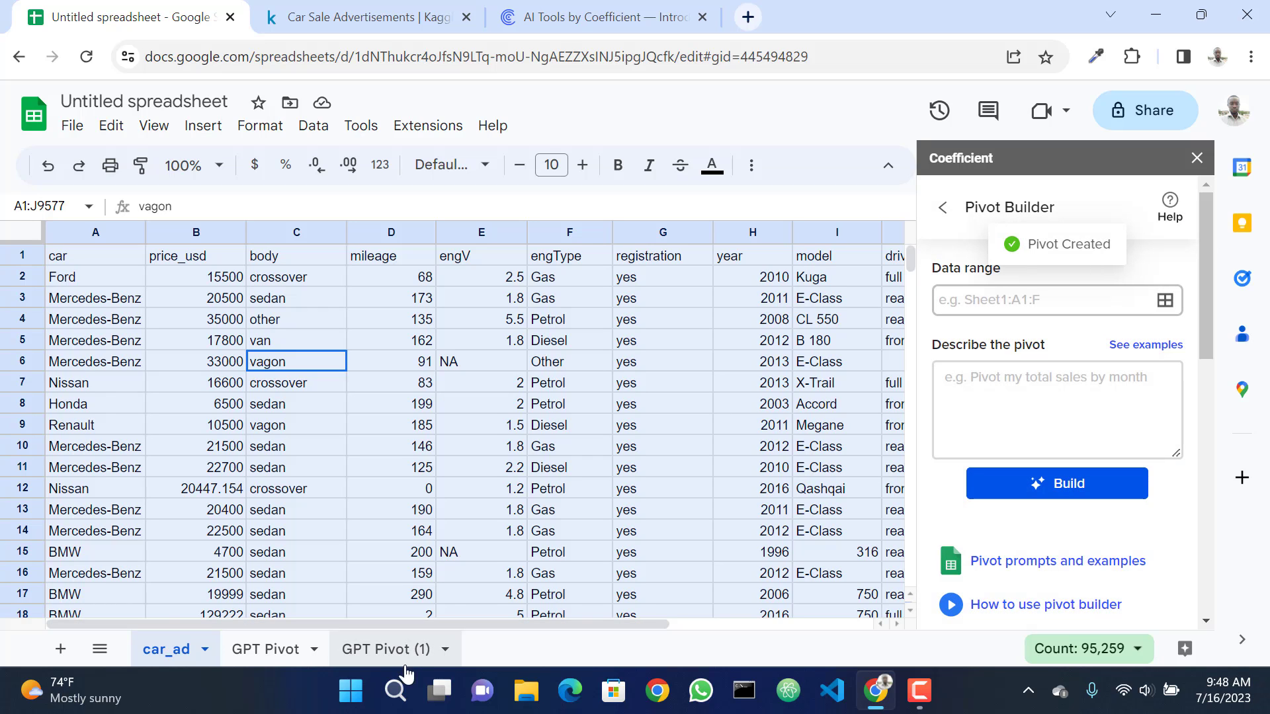
click(388, 651)
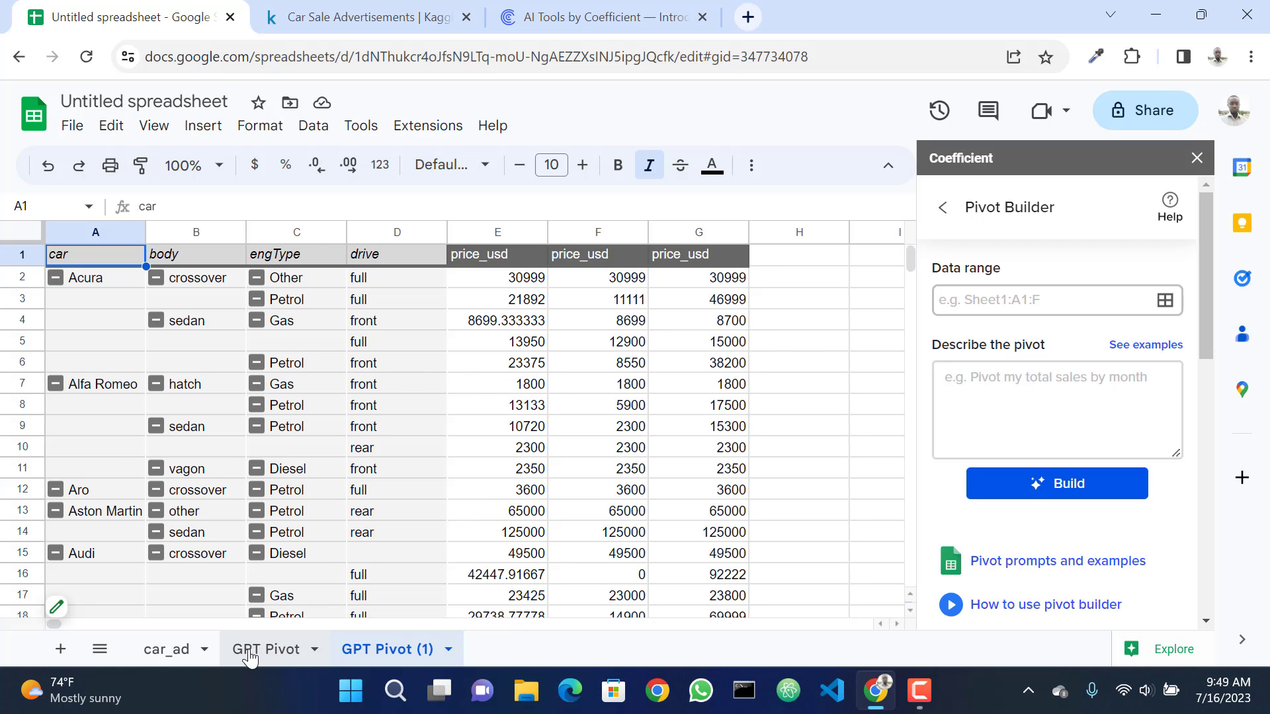
Collapse the sedan and crossover body groups in the pivot table on the GPT Pivot (1) sheet.
click(169, 656)
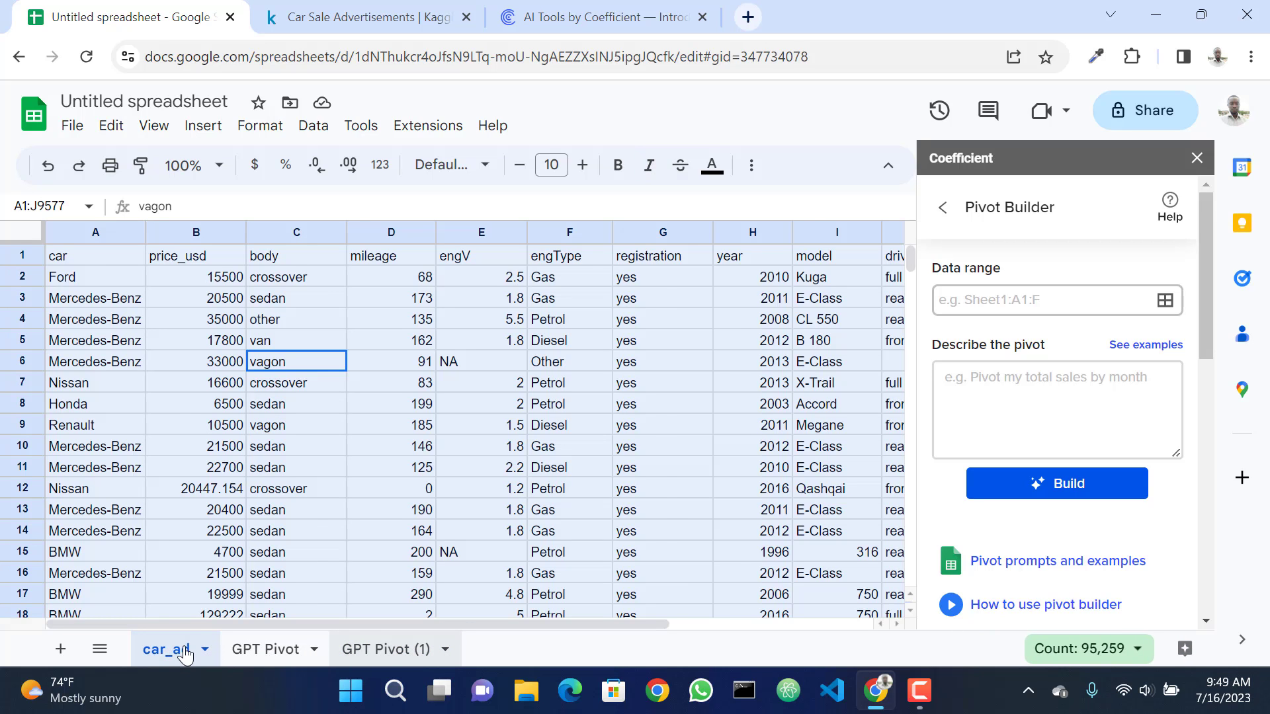
click(385, 650)
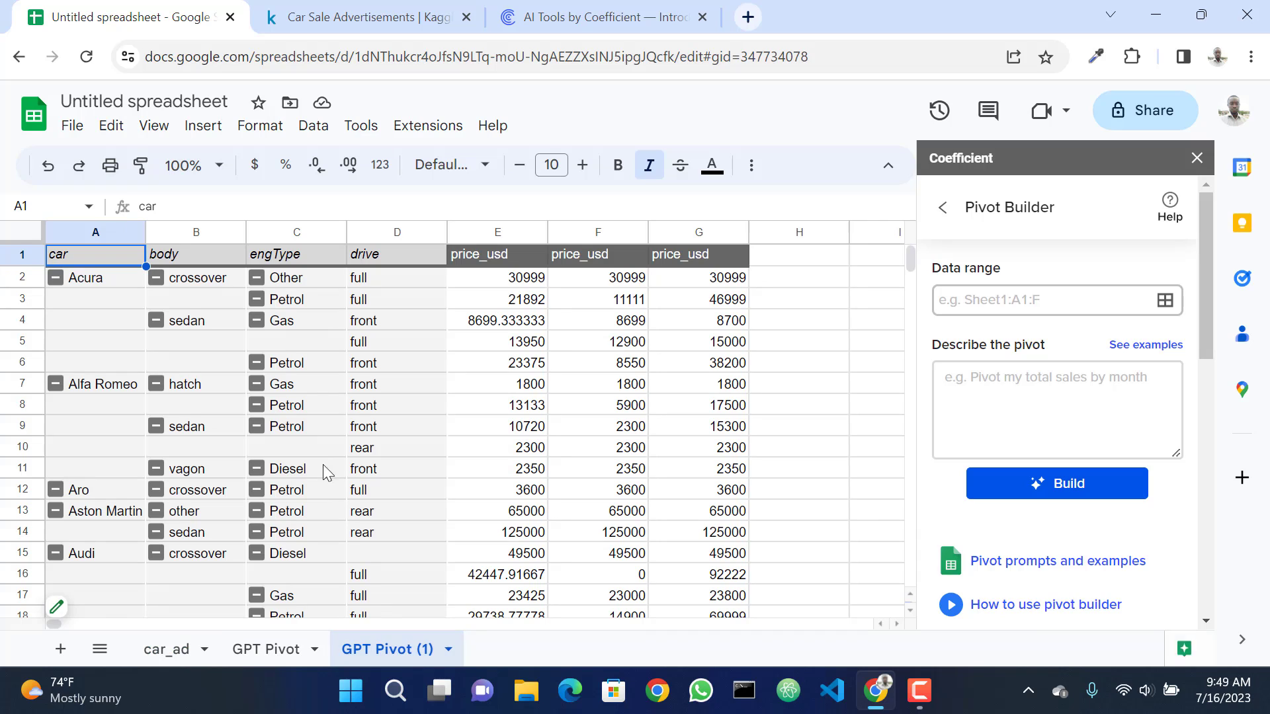
click(329, 407)
click(174, 476)
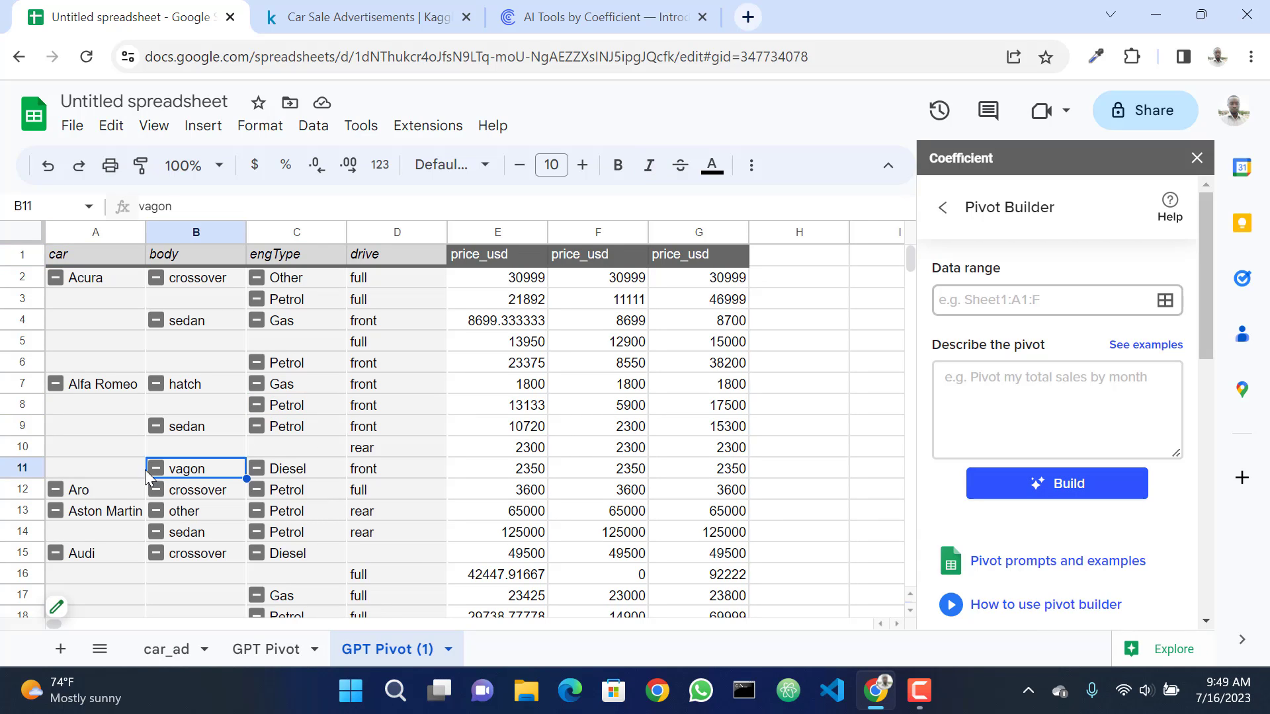
click(158, 425)
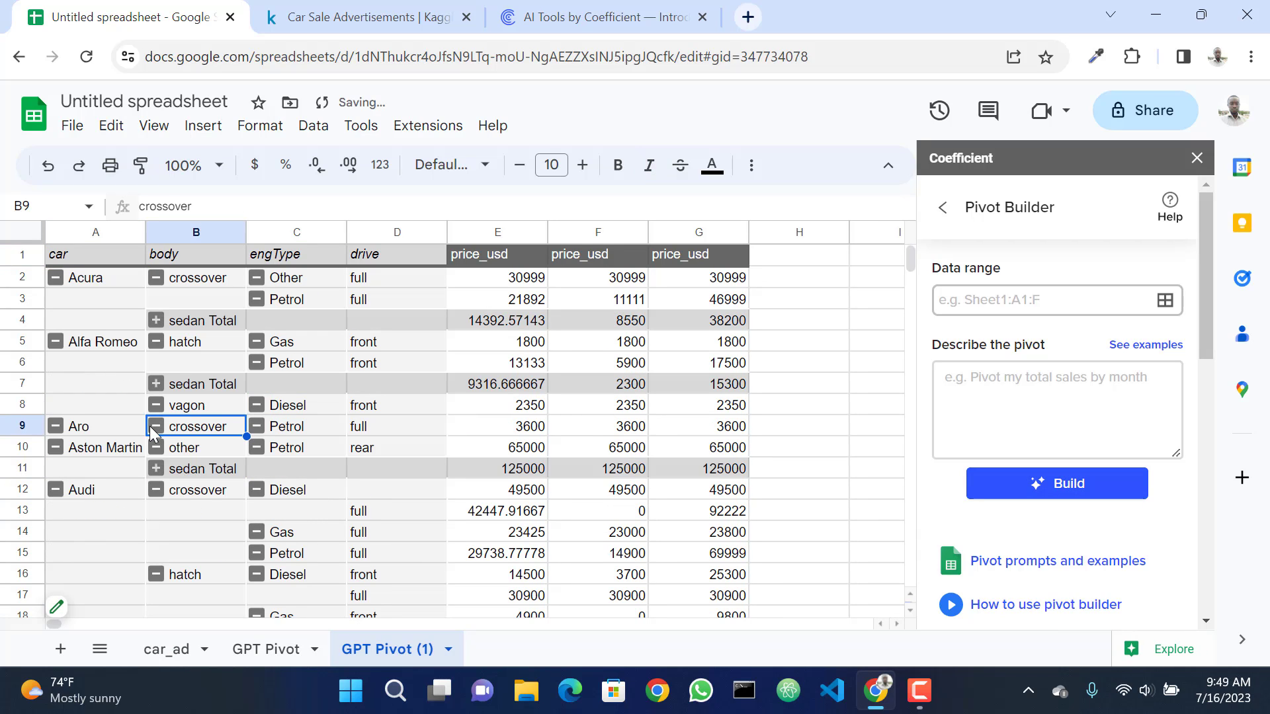
click(149, 426)
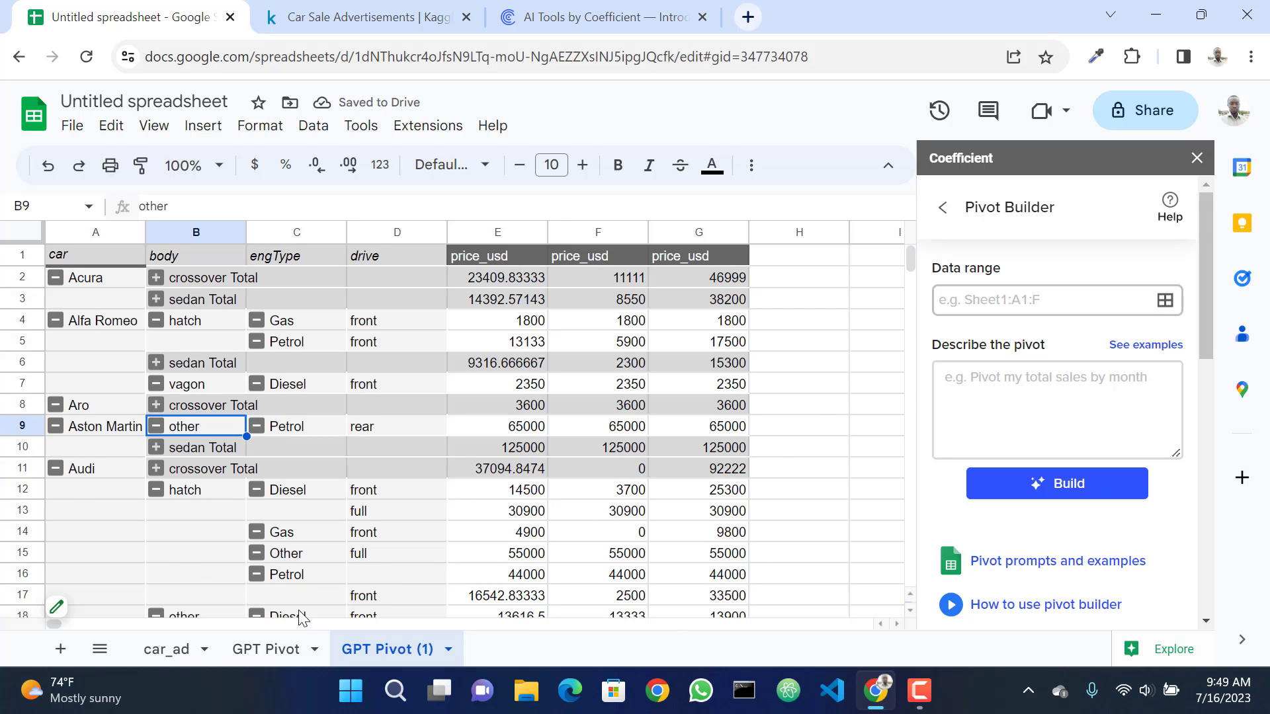
Go back to the car_ad sheet and select the whole table A1:J9577 as the new pivot's data range.
click(171, 652)
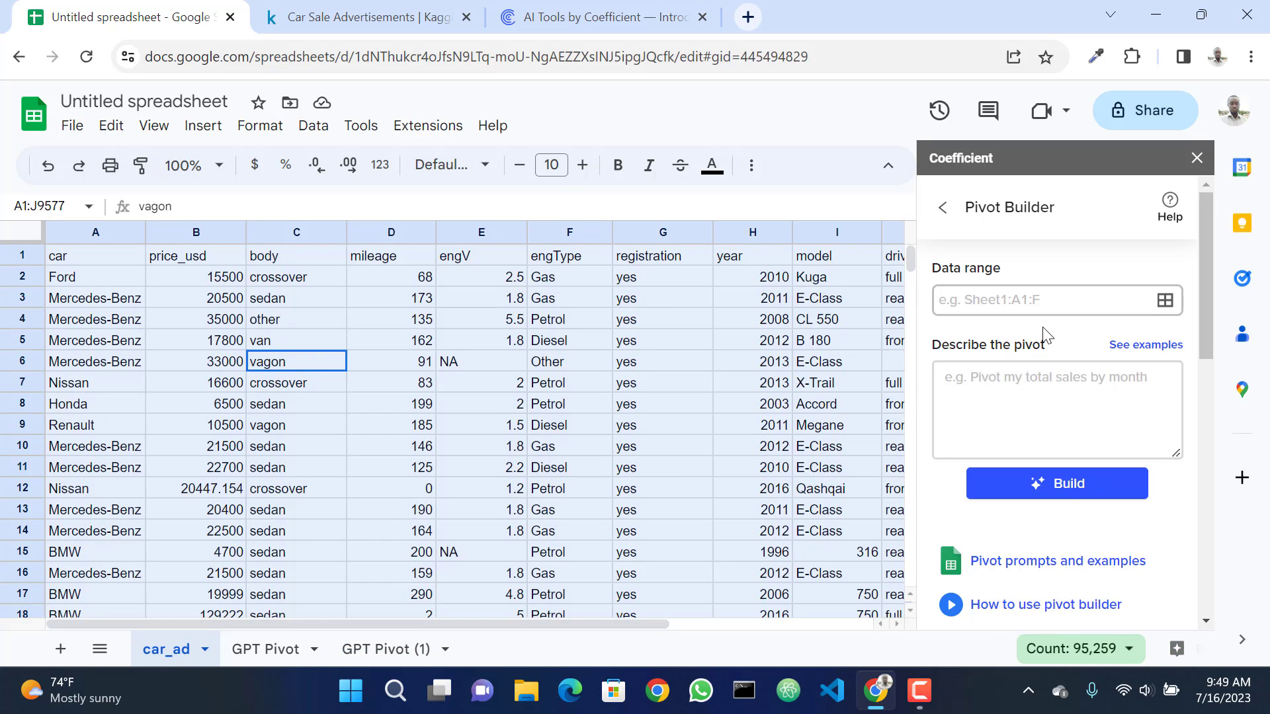
click(410, 370)
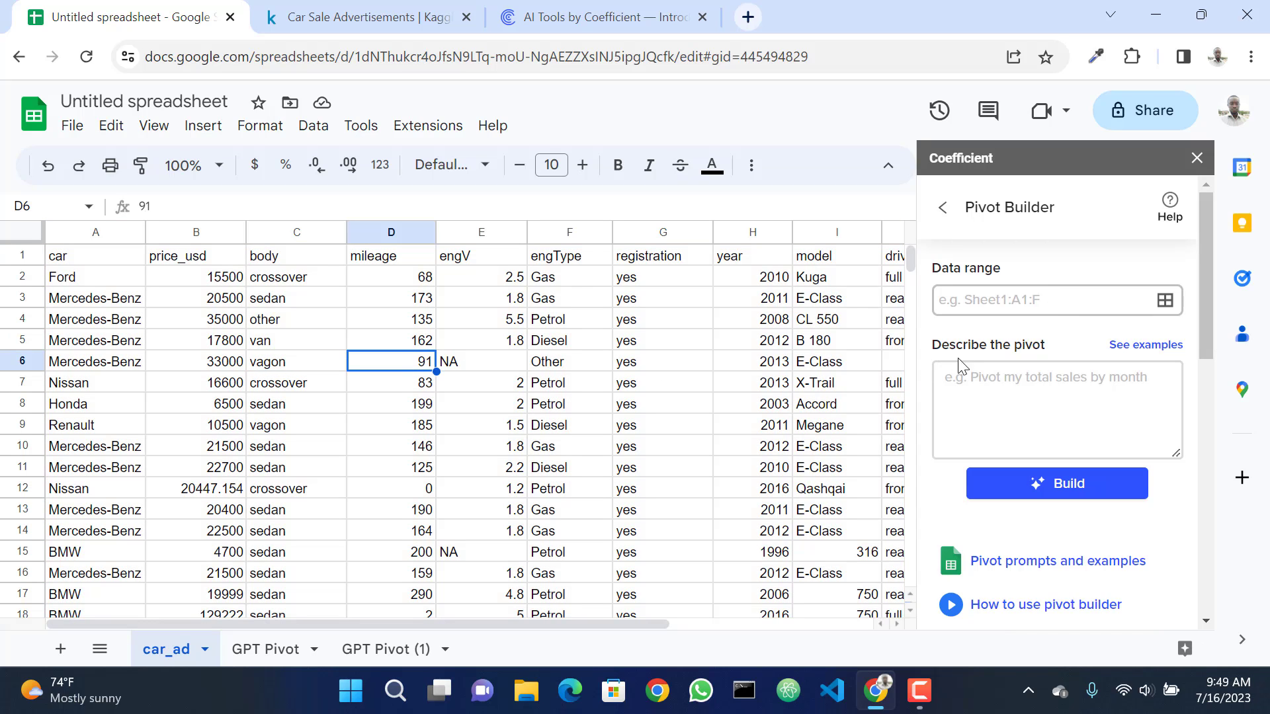
click(997, 305)
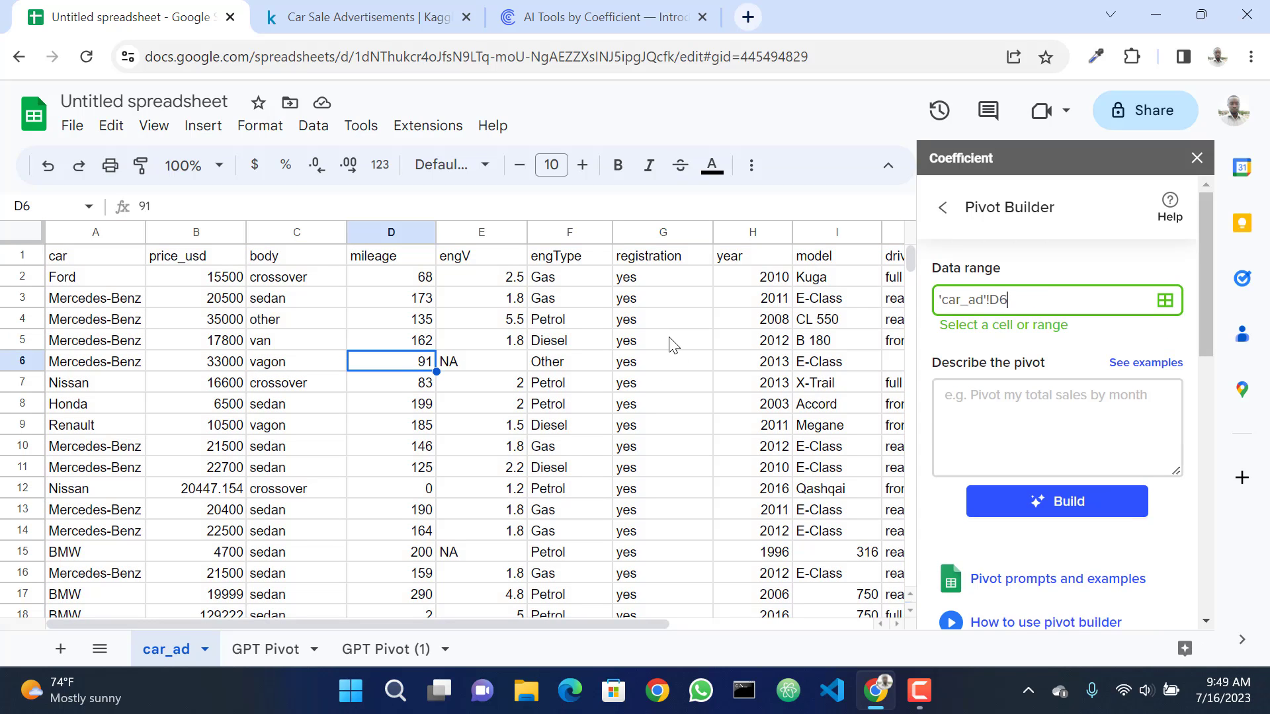
key(ctrl+a)
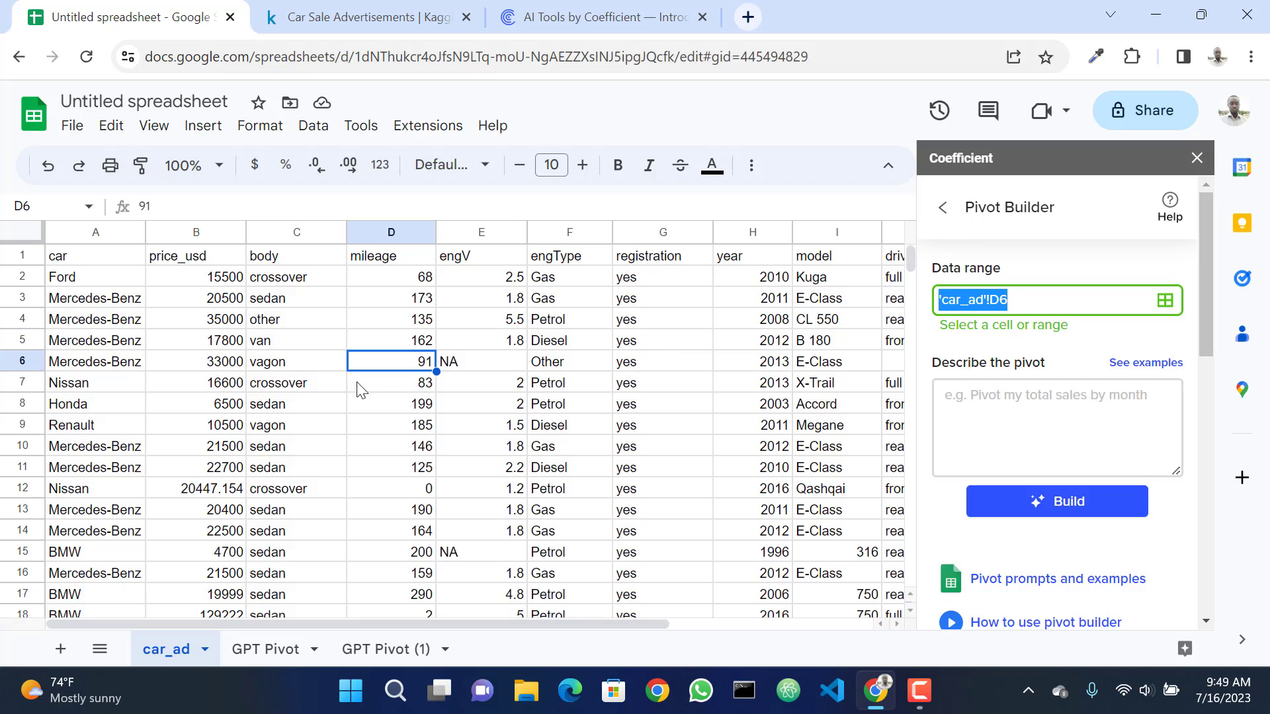
click(329, 391)
key(ctrl+a)
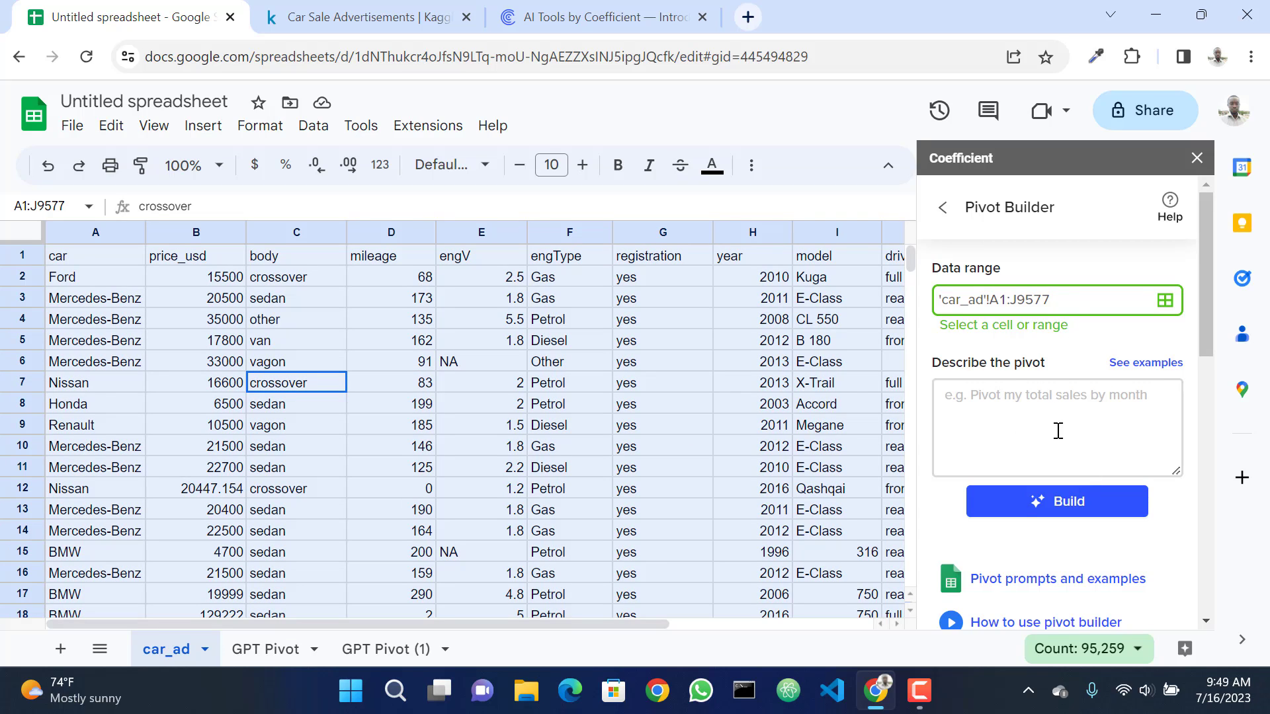
Describe the pivot as "how does the average price of cars vary by car brand and year of production?".
click(1065, 410)
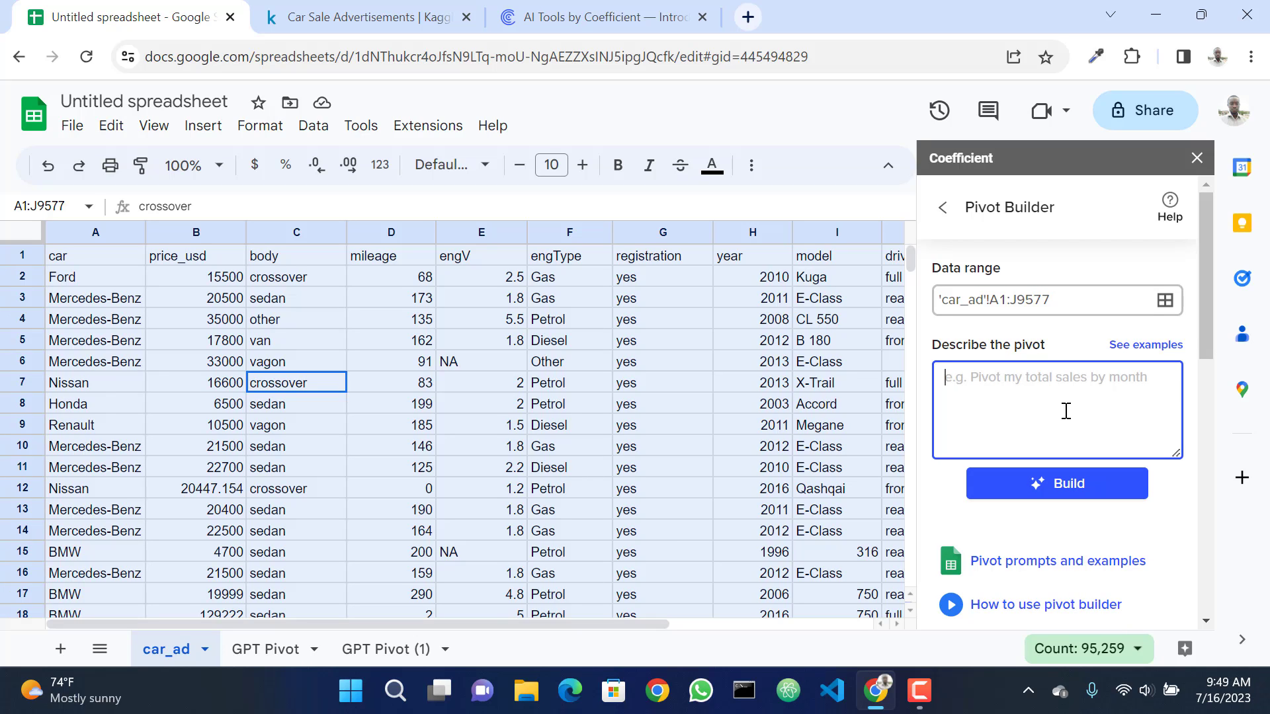
text(how doe)
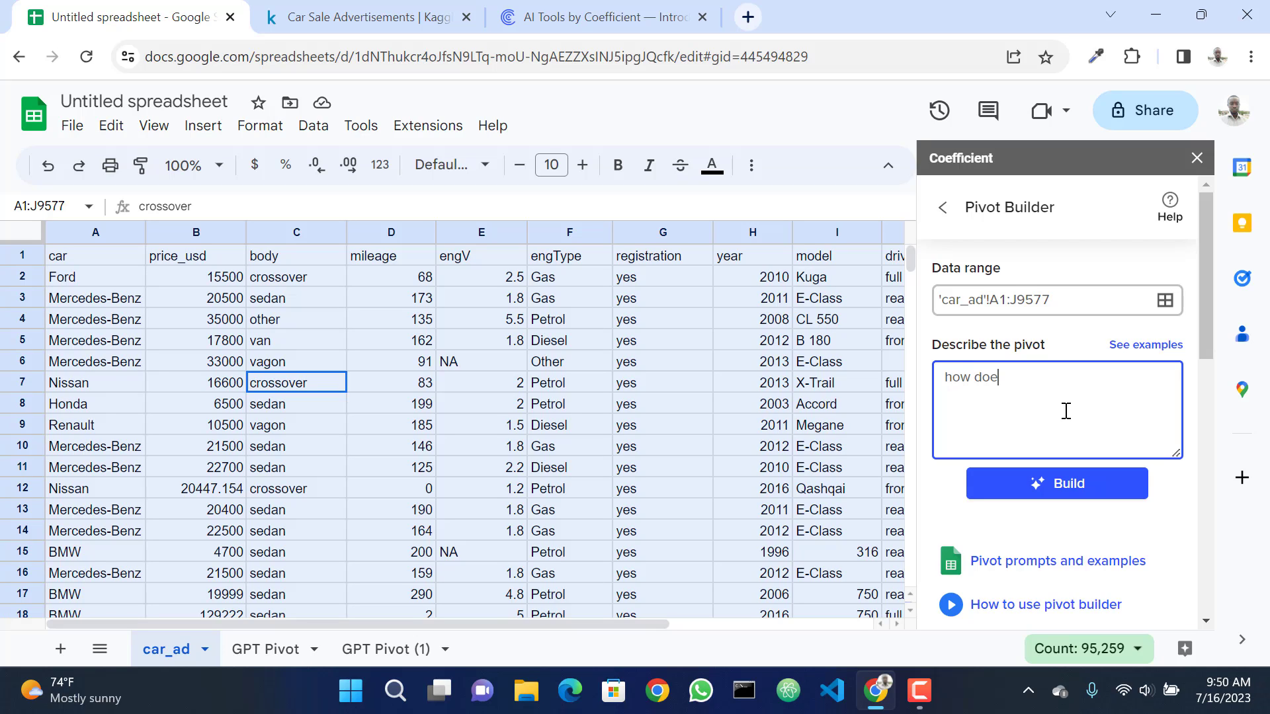
text(s the a)
text(verage)
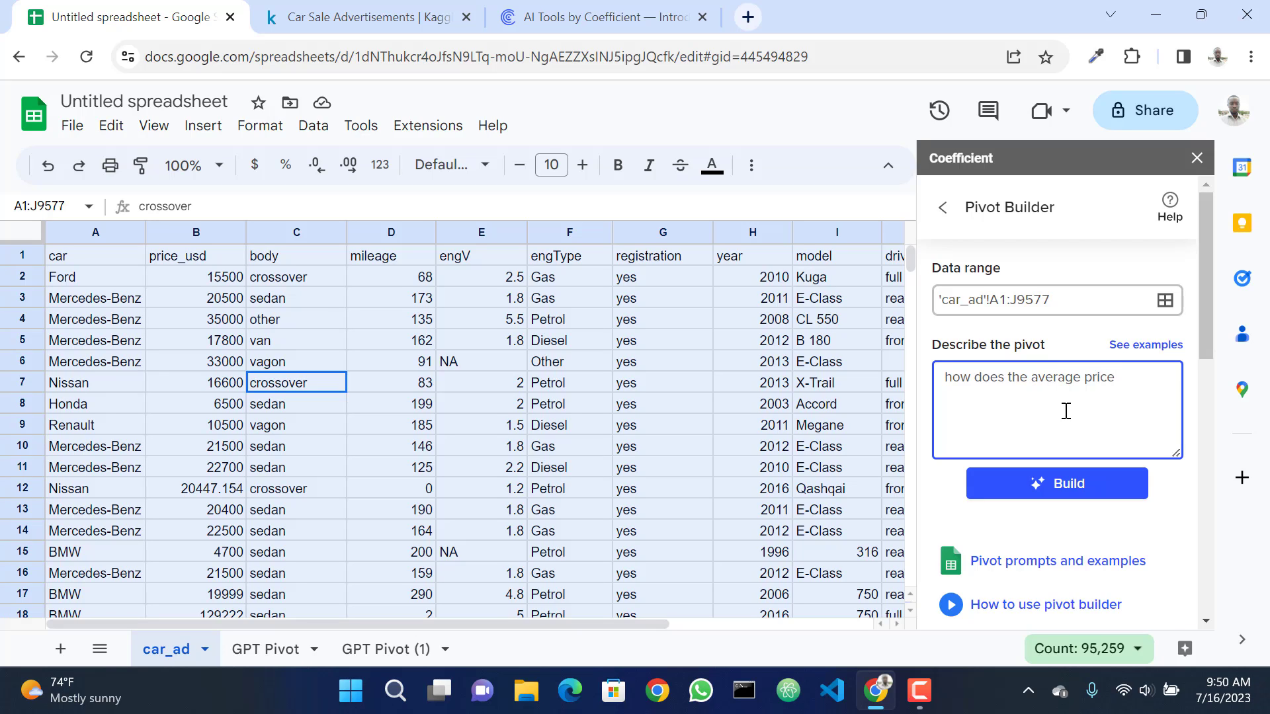
text(price of cars vary bt car brand)
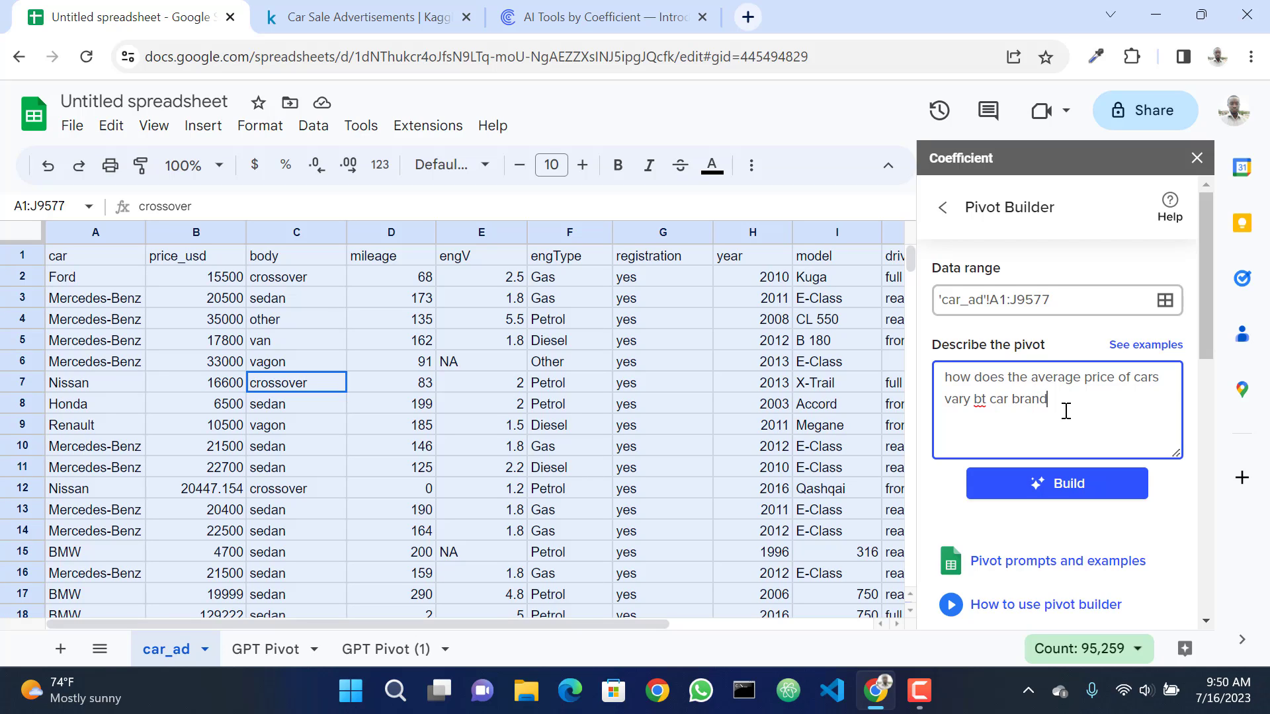
text(and year of production?)
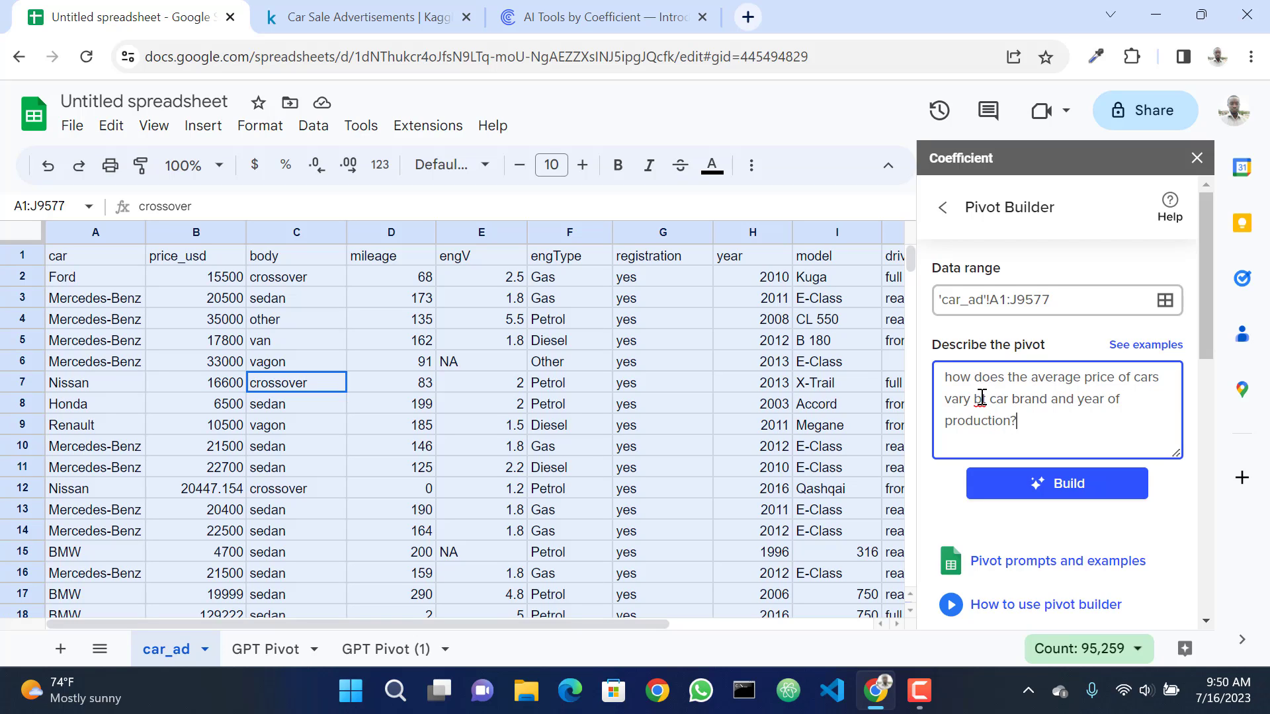
drag(989, 398, 1000, 506)
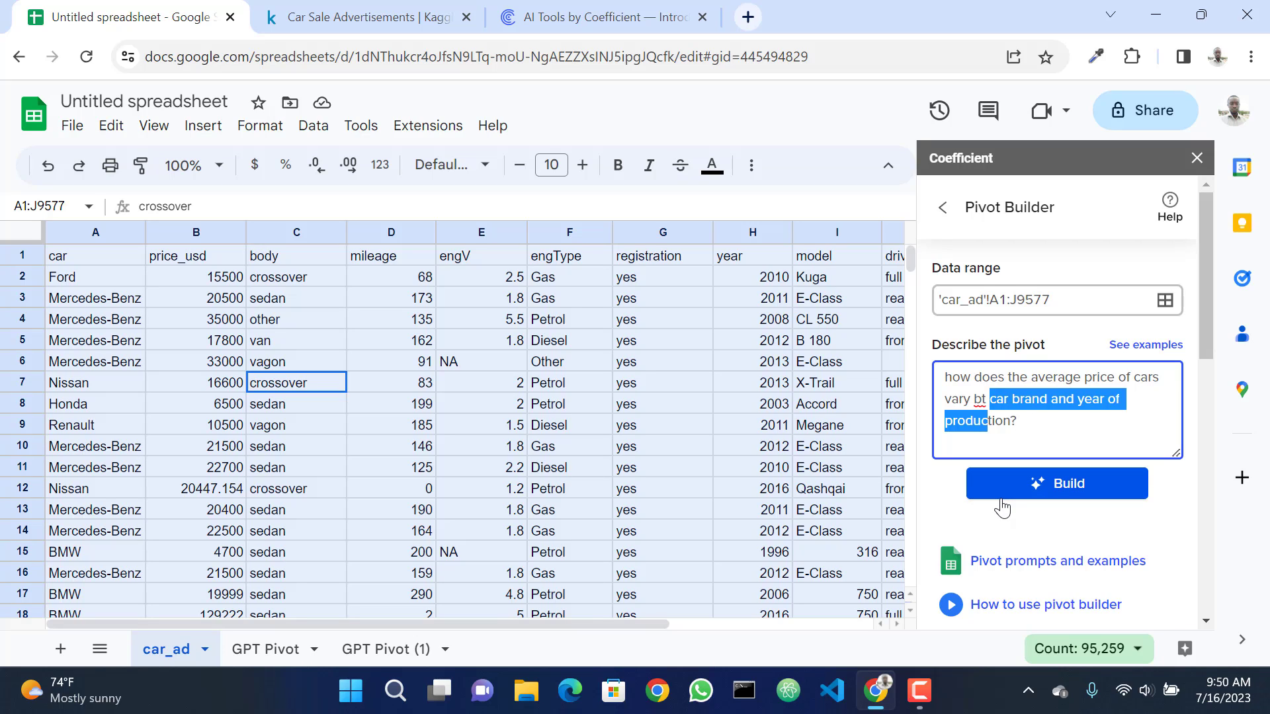
key(Left)
key(BackSpace)
text(y)
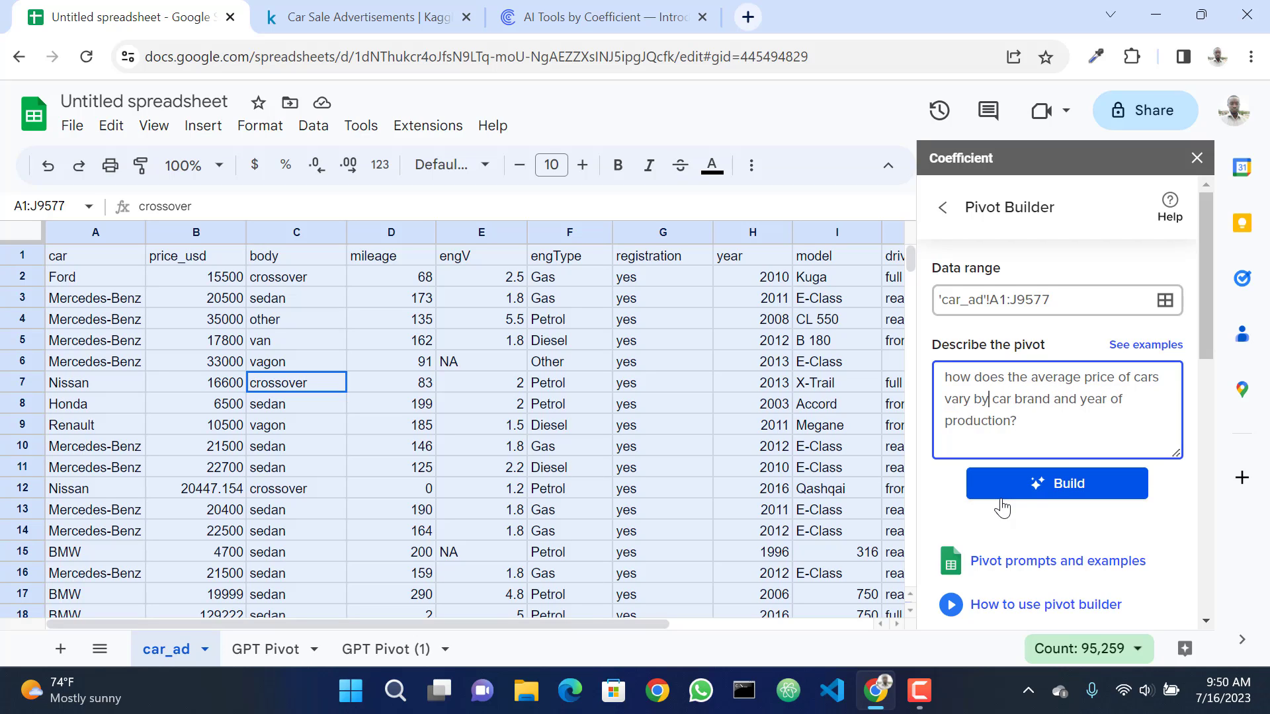
Build the described pivot table, insert it in a new sheet and open the GPT Pivot (2) sheet.
click(1037, 489)
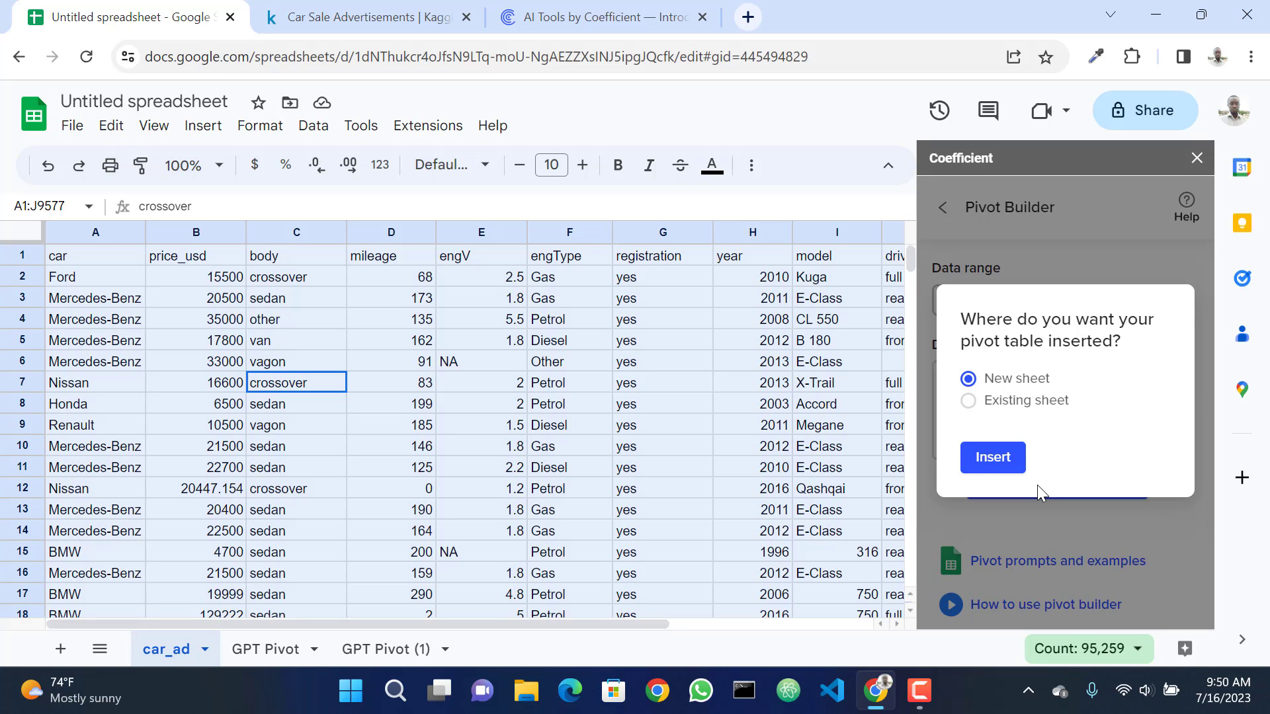
click(979, 462)
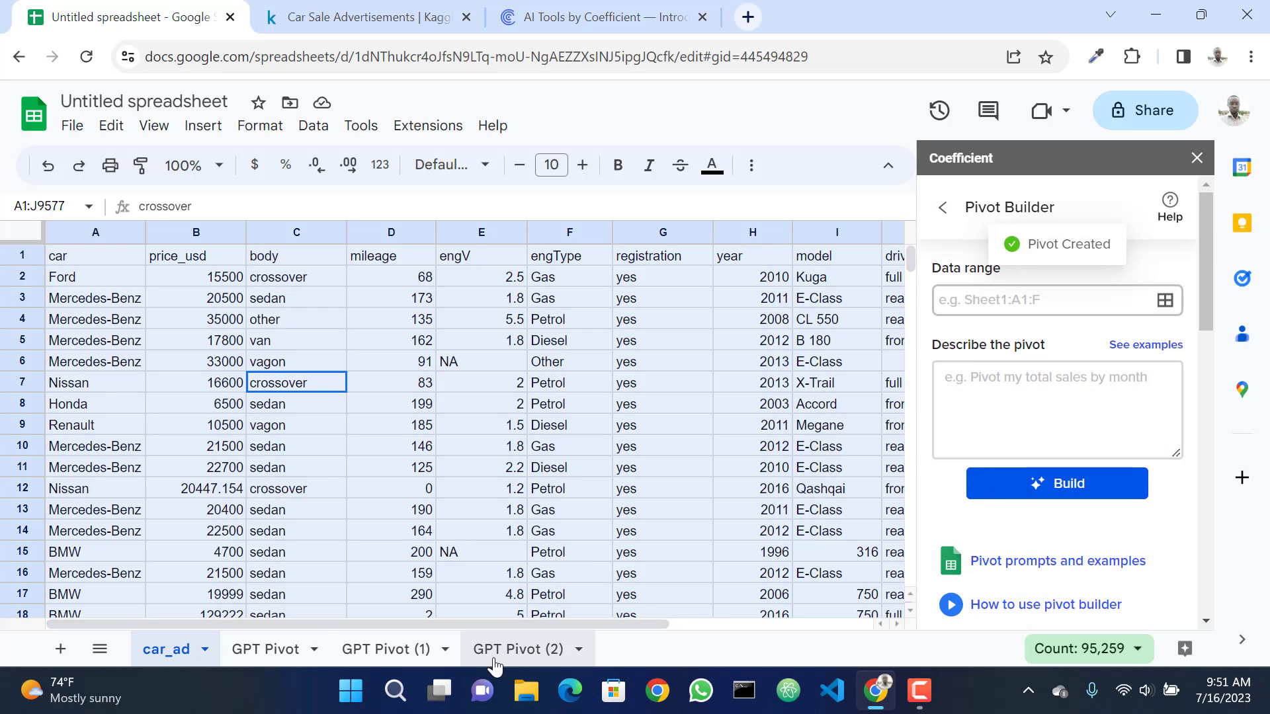
click(529, 638)
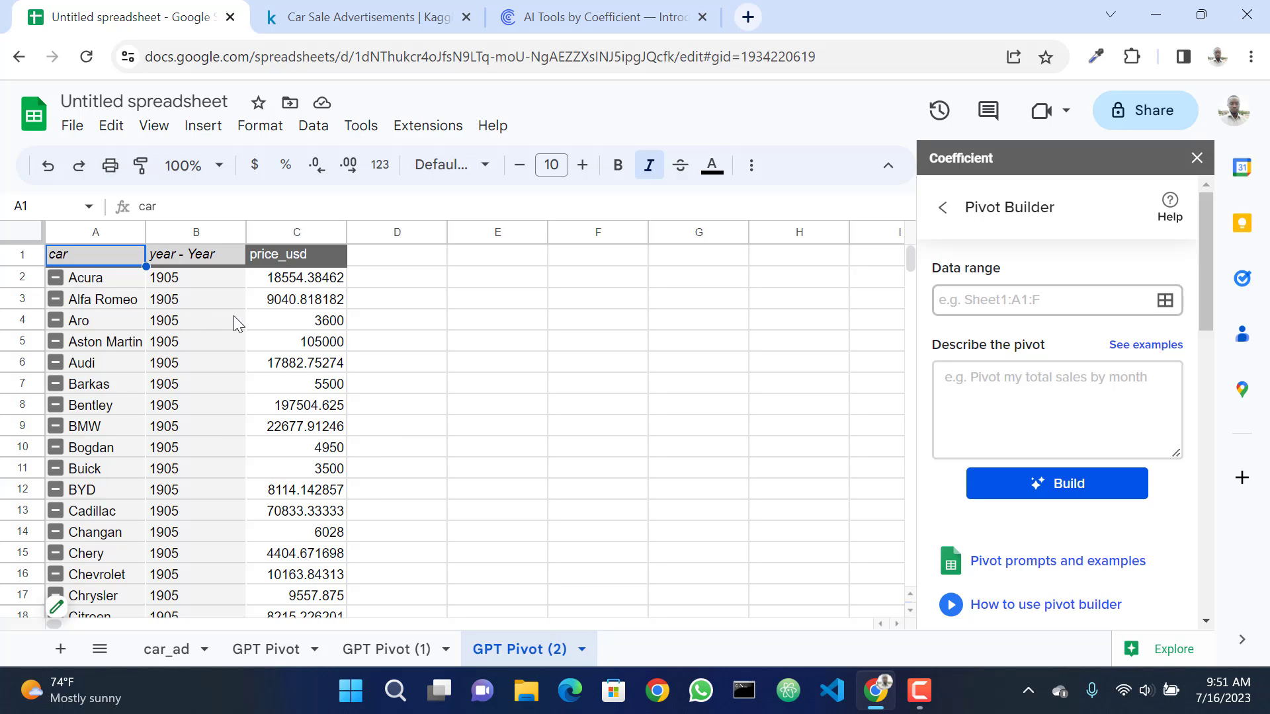
Examine the prices per car and year across the whole pivot table, collapsing and re-expanding the Acura group.
scroll(430, 396, down, 20)
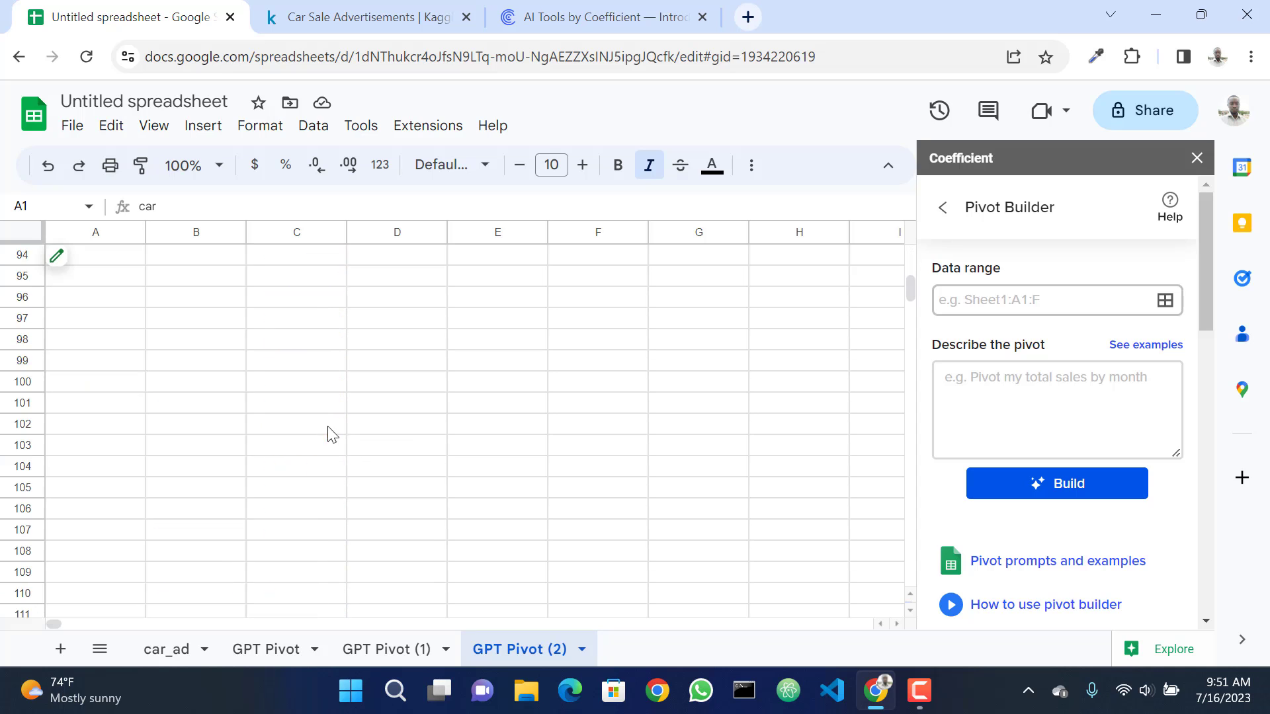
scroll(334, 430, up, 18)
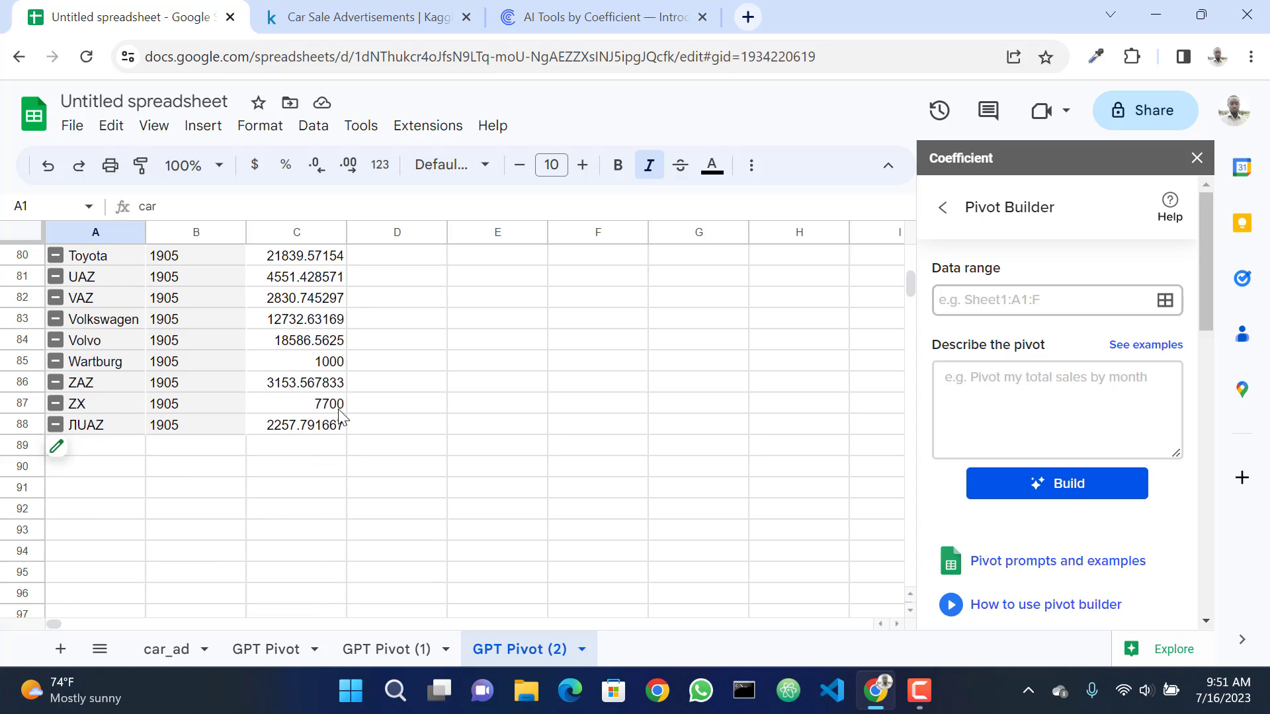
scroll(339, 416, up, 20)
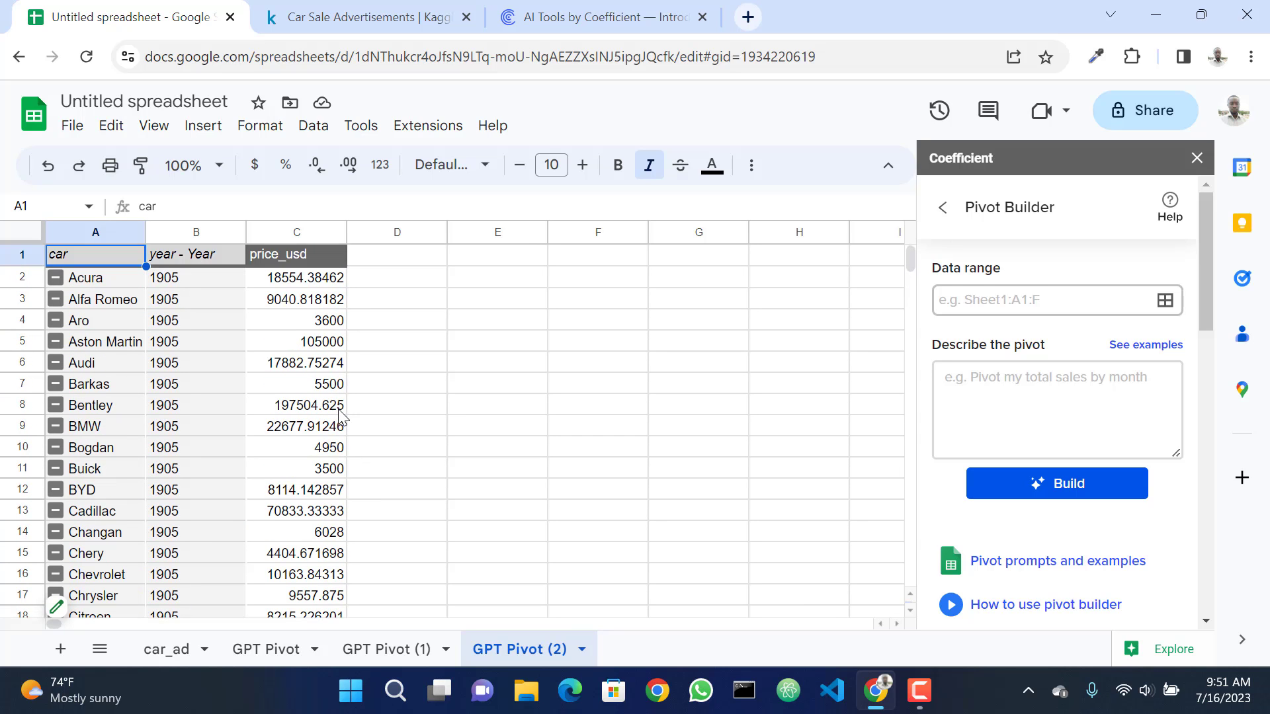
scroll(338, 417, down, 9)
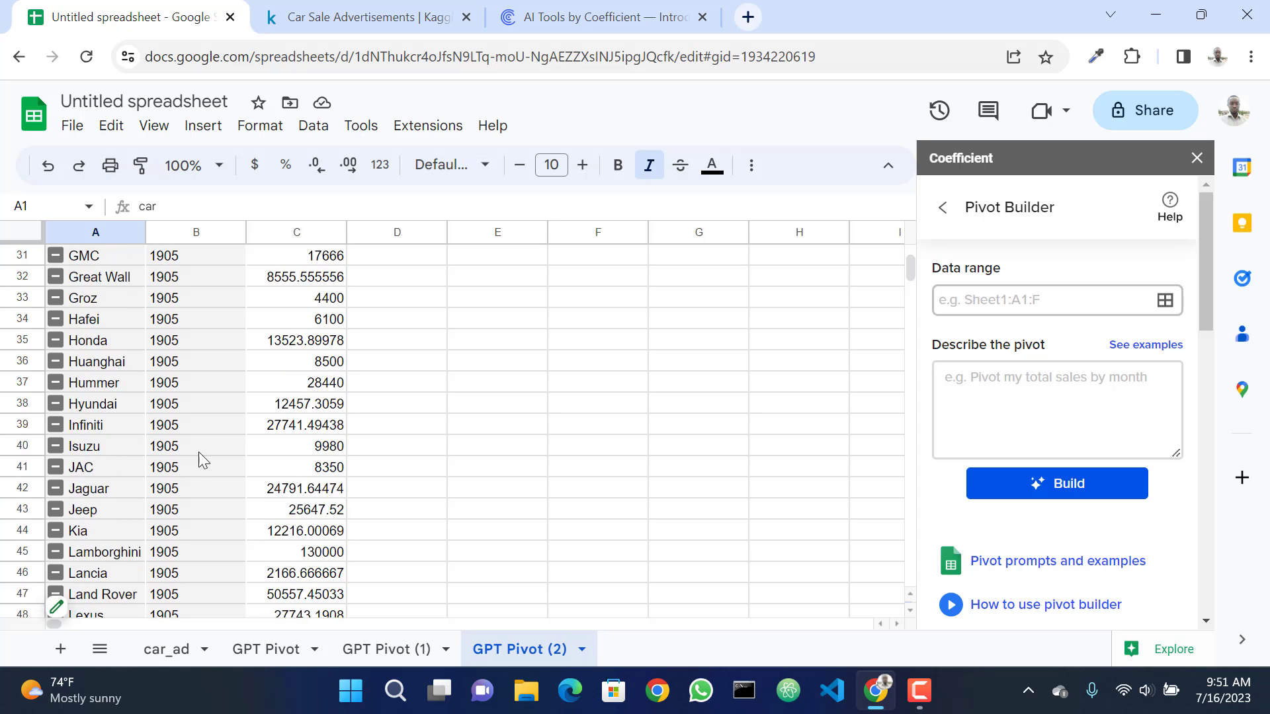
scroll(198, 456, down, 16)
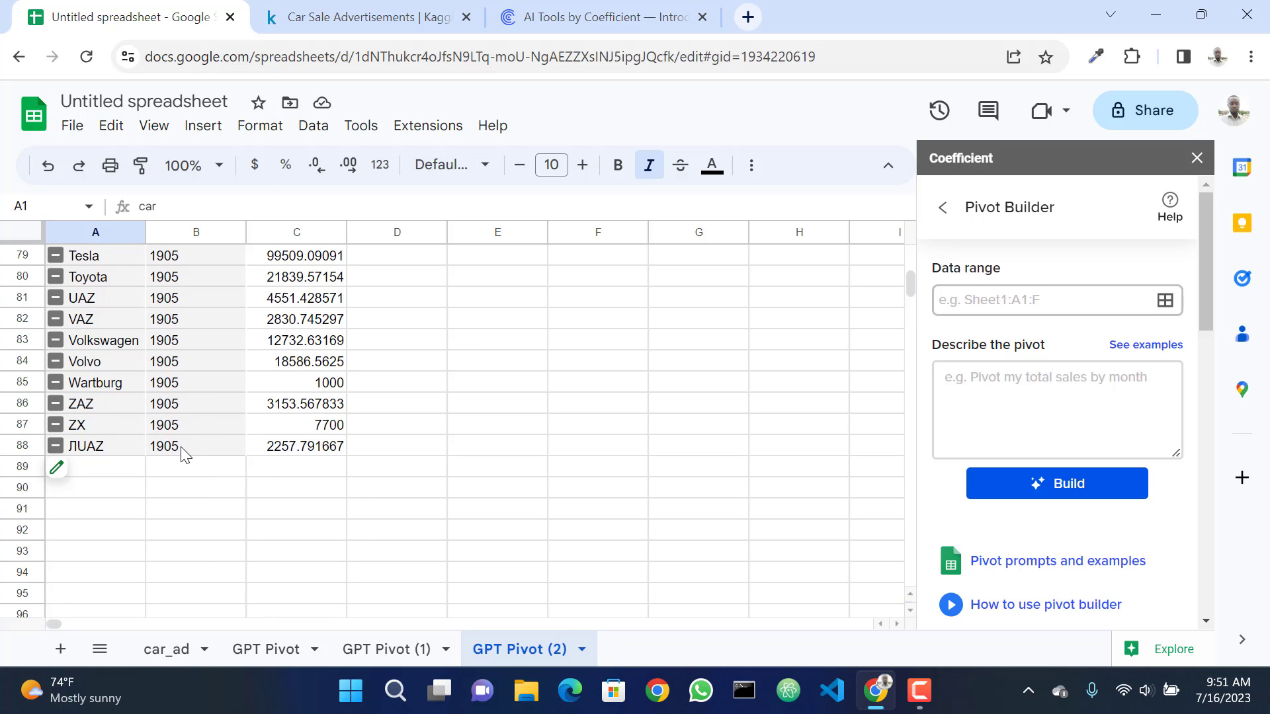
scroll(181, 446, up, 20)
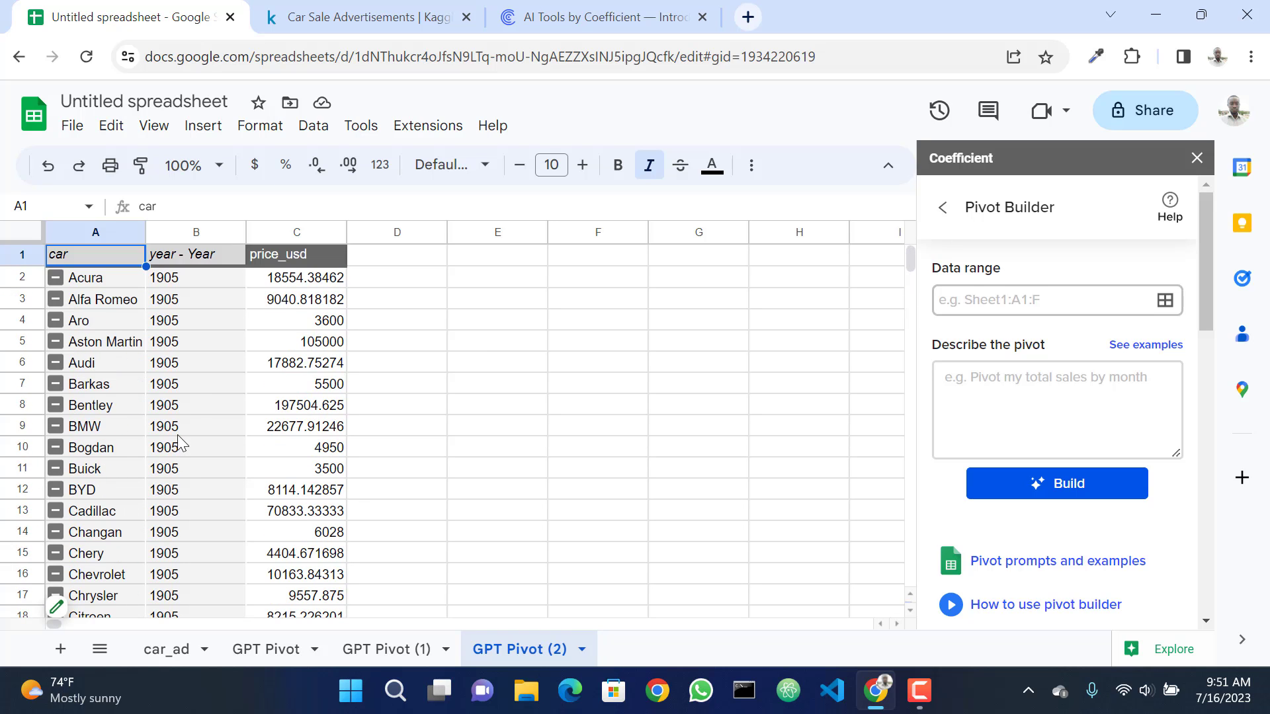
click(59, 283)
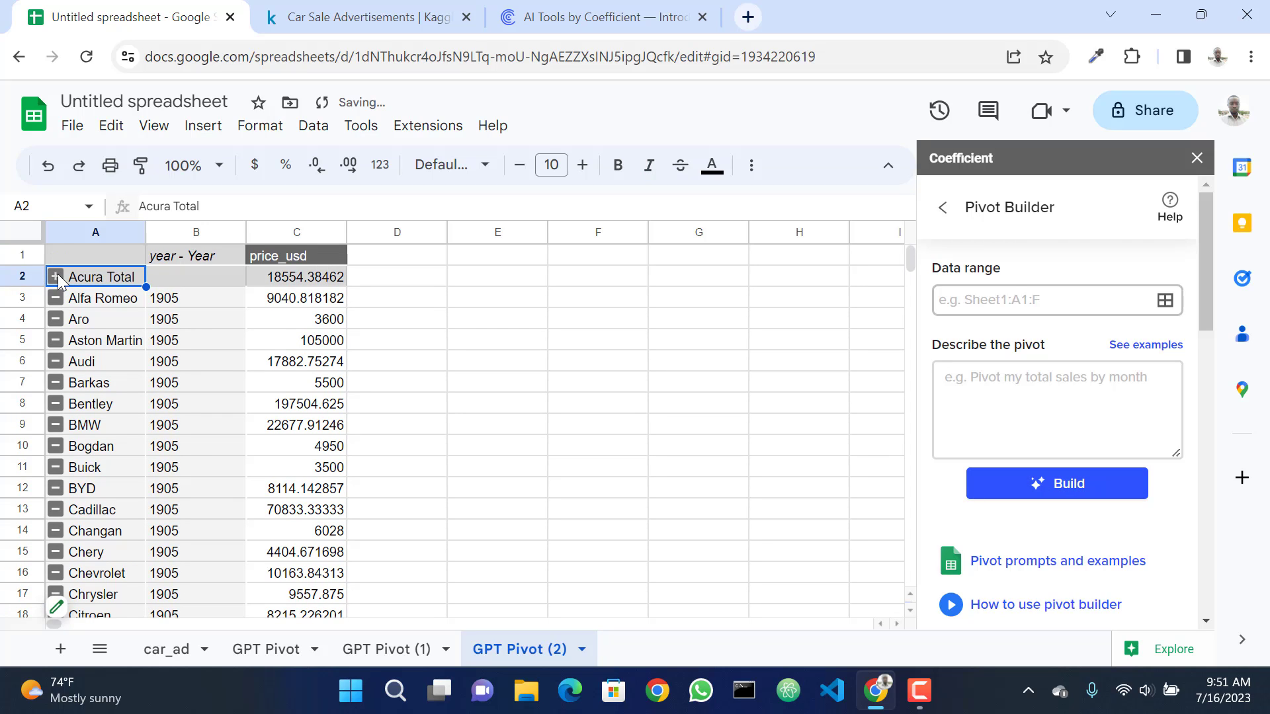
click(59, 283)
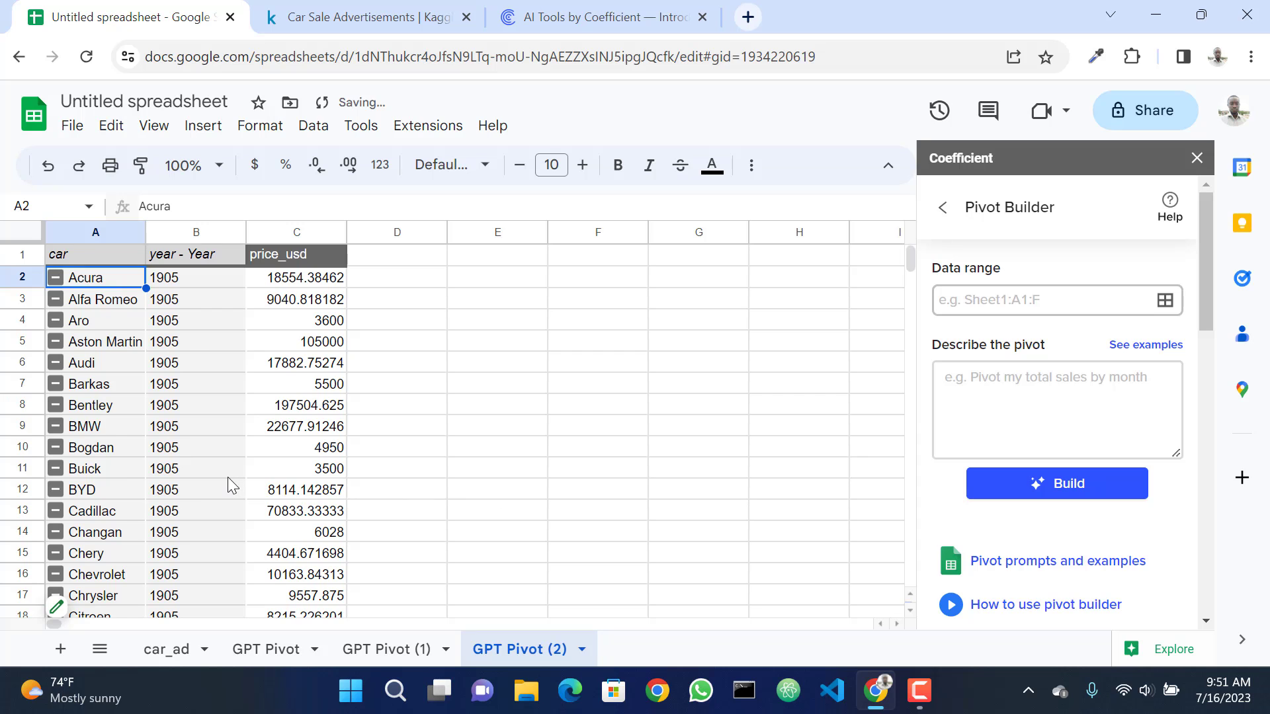
scroll(227, 478, down, 1)
scroll(221, 477, down, 20)
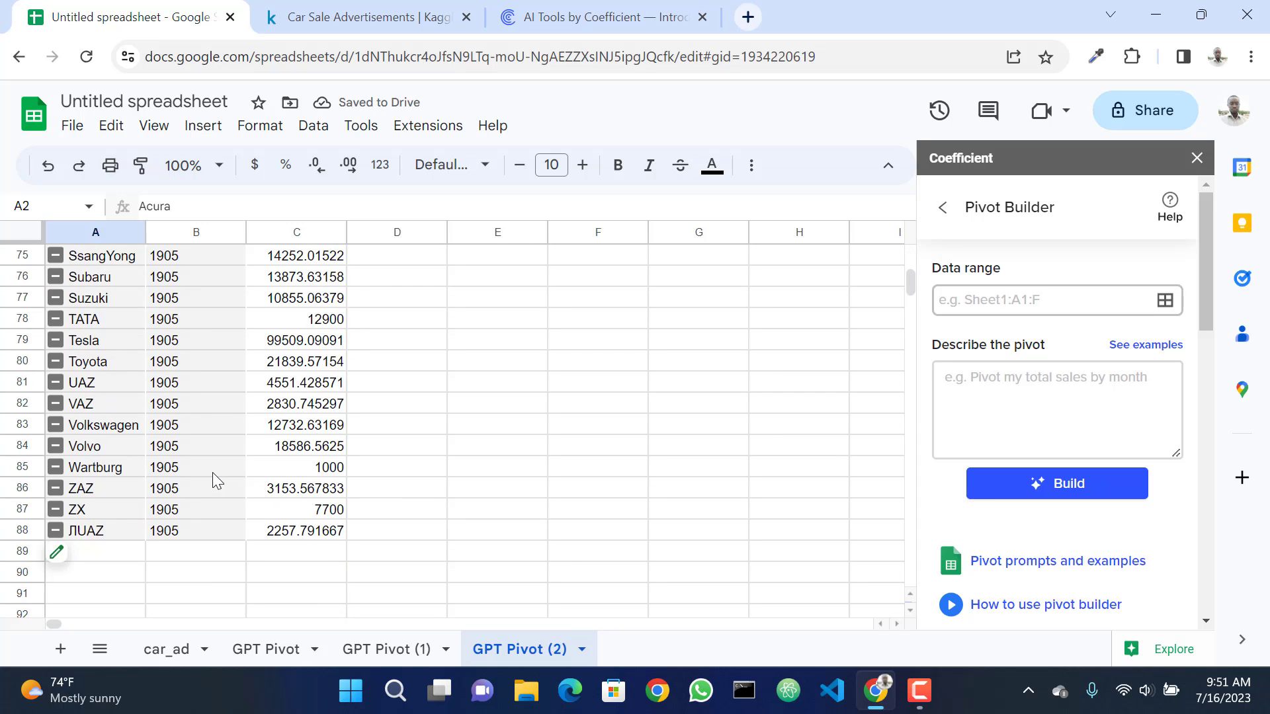
scroll(214, 473, up, 20)
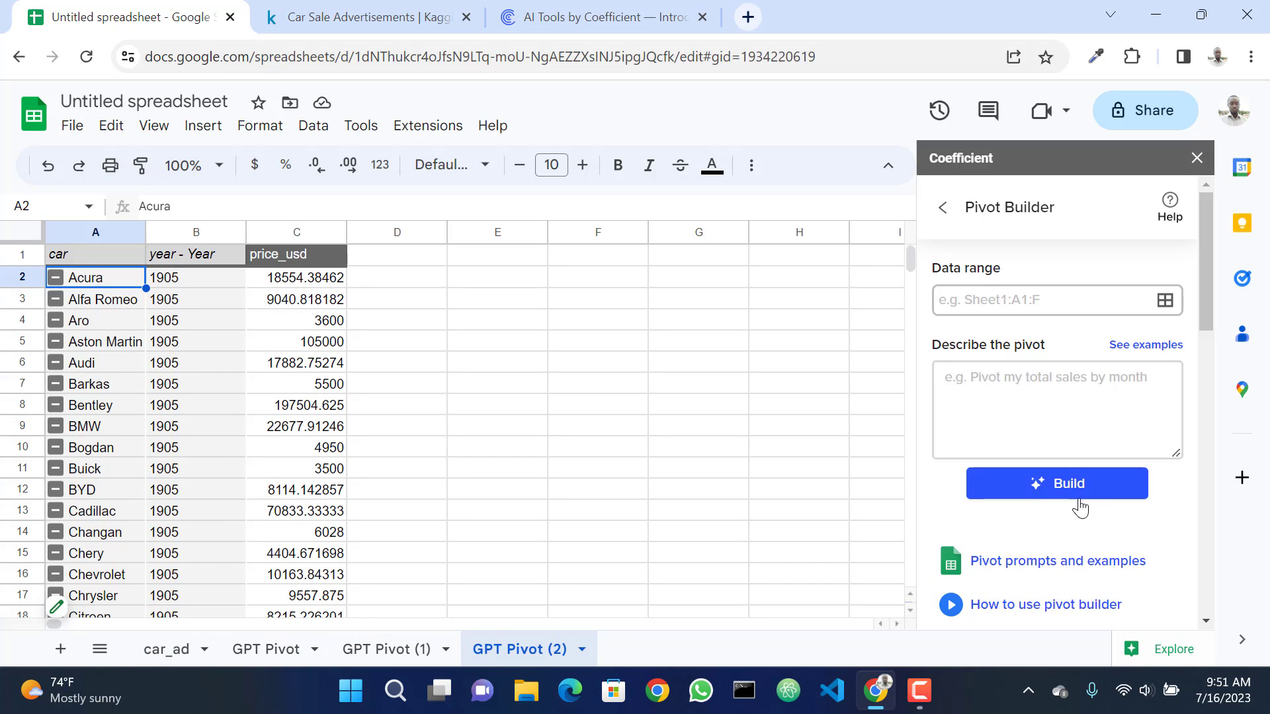
Review the Pivot Builder history for the earlier prompts and the sheets their pivots were inserted to.
scroll(1084, 501, down, 5)
scroll(1057, 449, down, 3)
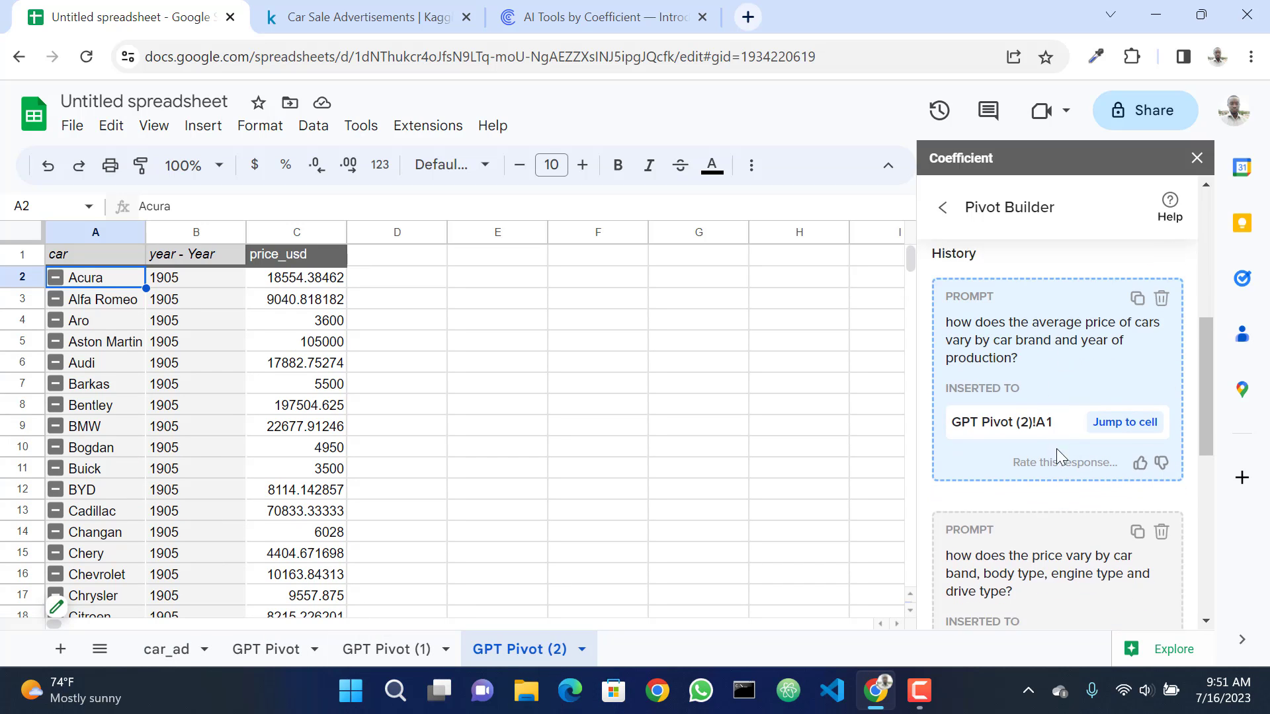
scroll(1057, 457, up, 5)
scroll(1057, 466, down, 4)
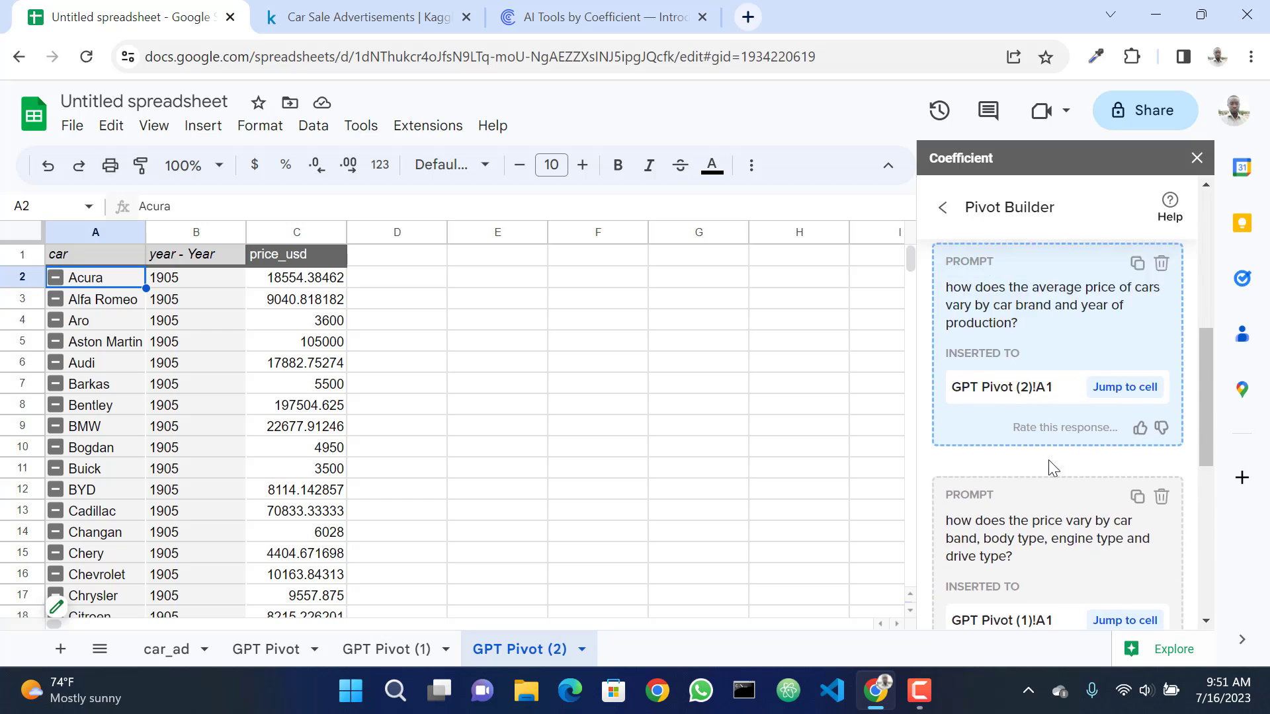
scroll(1048, 458, up, 2)
scroll(1047, 456, down, 1)
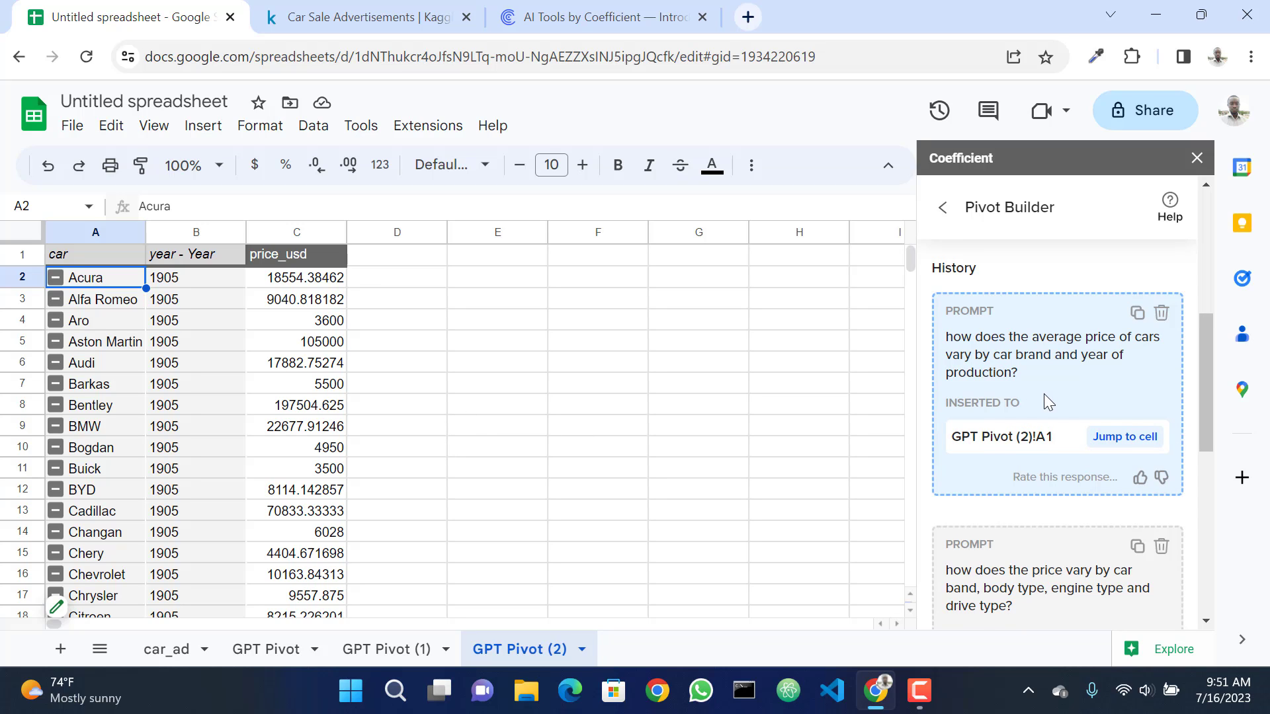
scroll(1044, 394, down, 3)
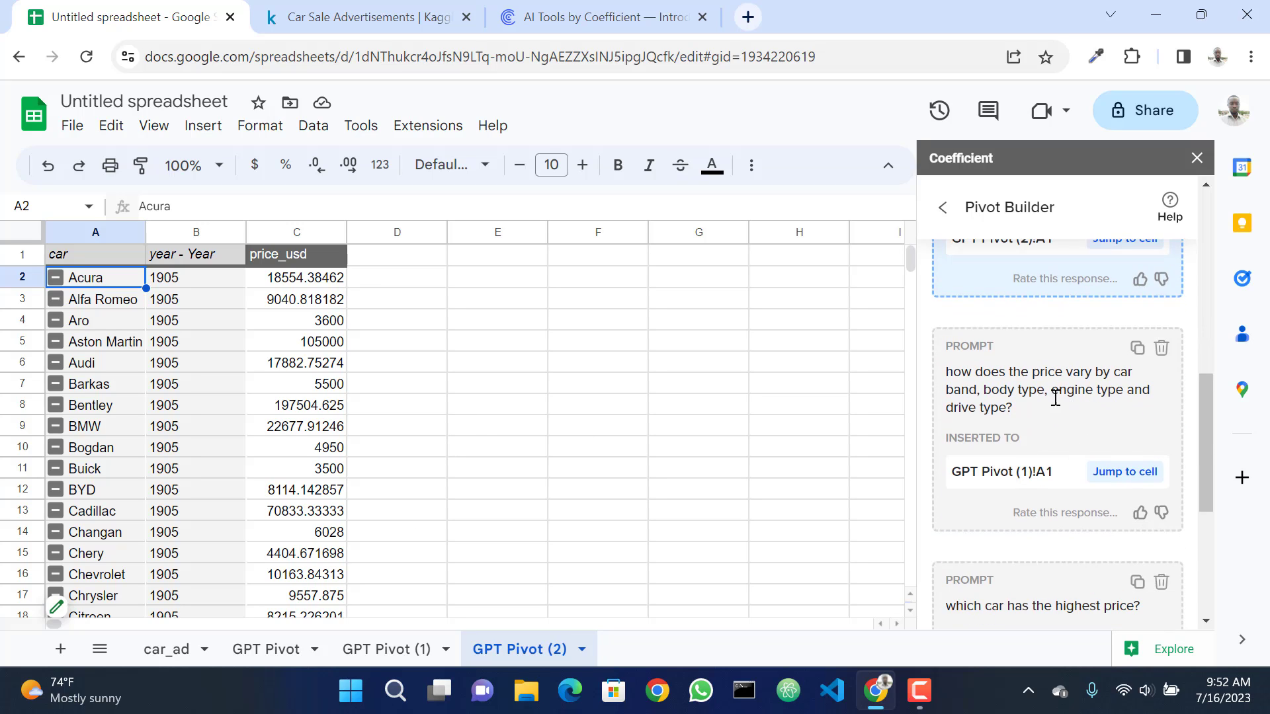
scroll(1024, 394, down, 3)
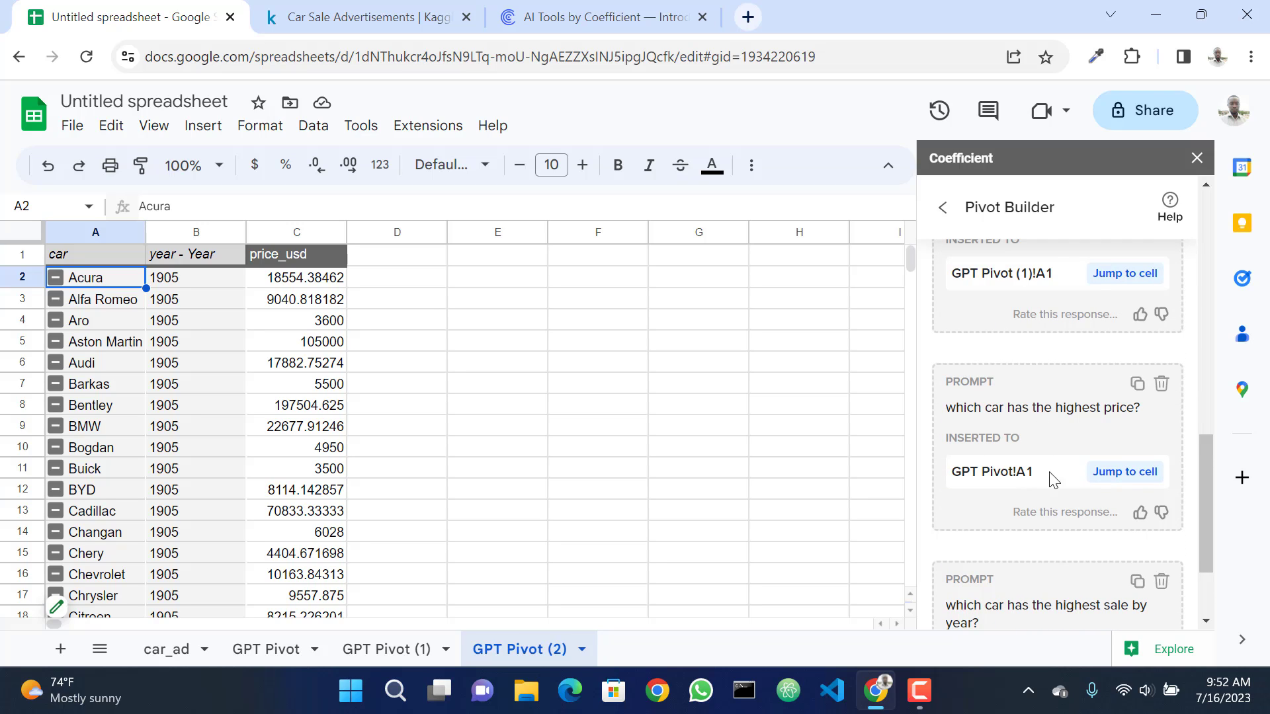
scroll(1047, 489, down, 2)
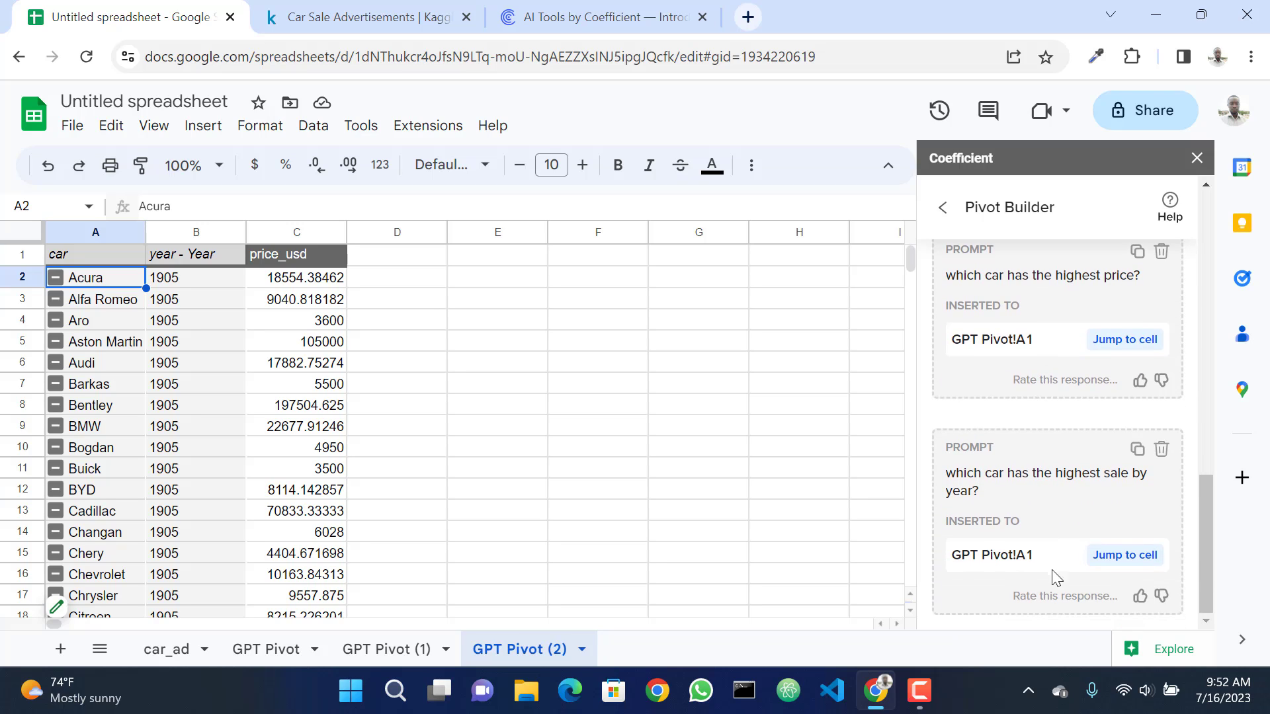
scroll(1036, 433, up, 7)
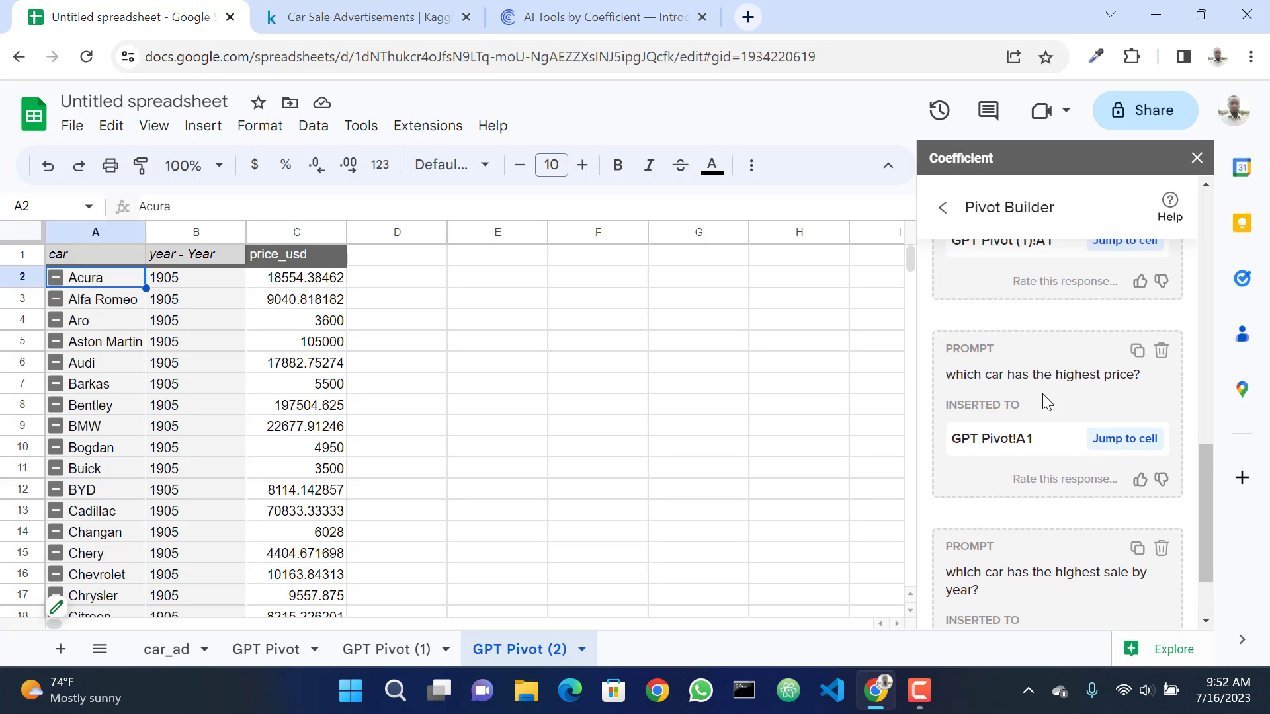
scroll(1022, 520, up, 4)
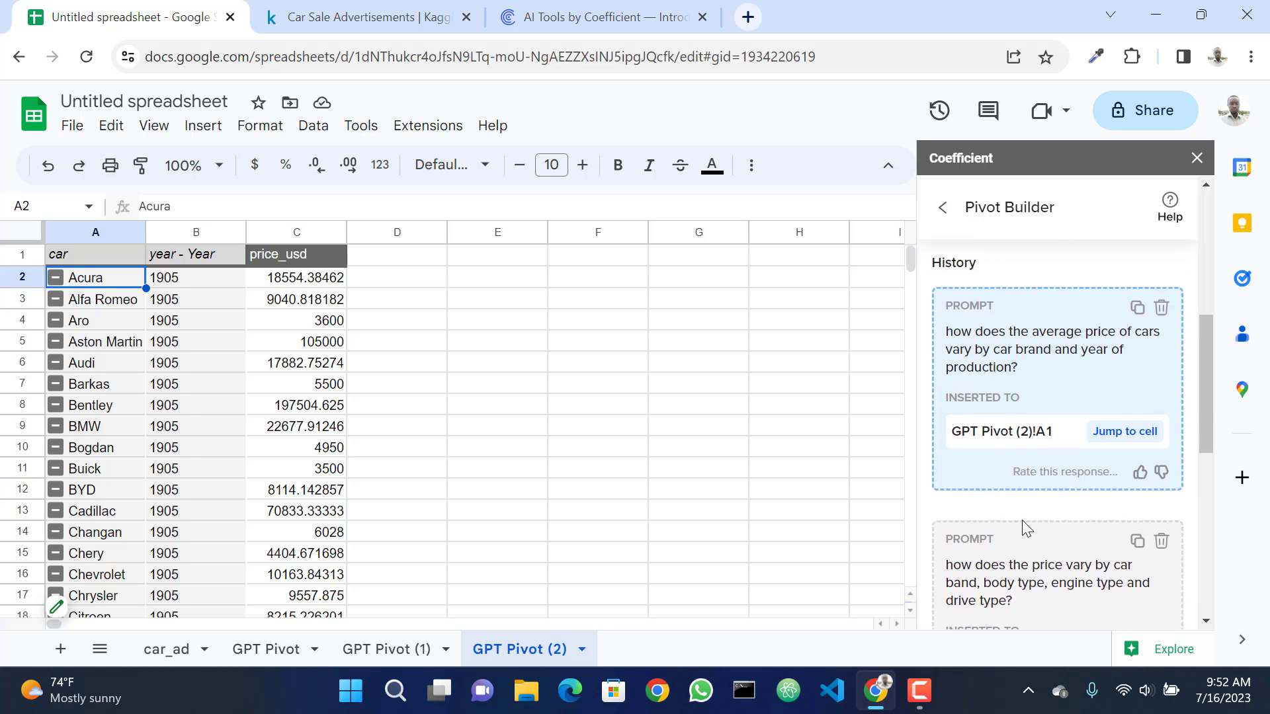
scroll(1023, 522, down, 4)
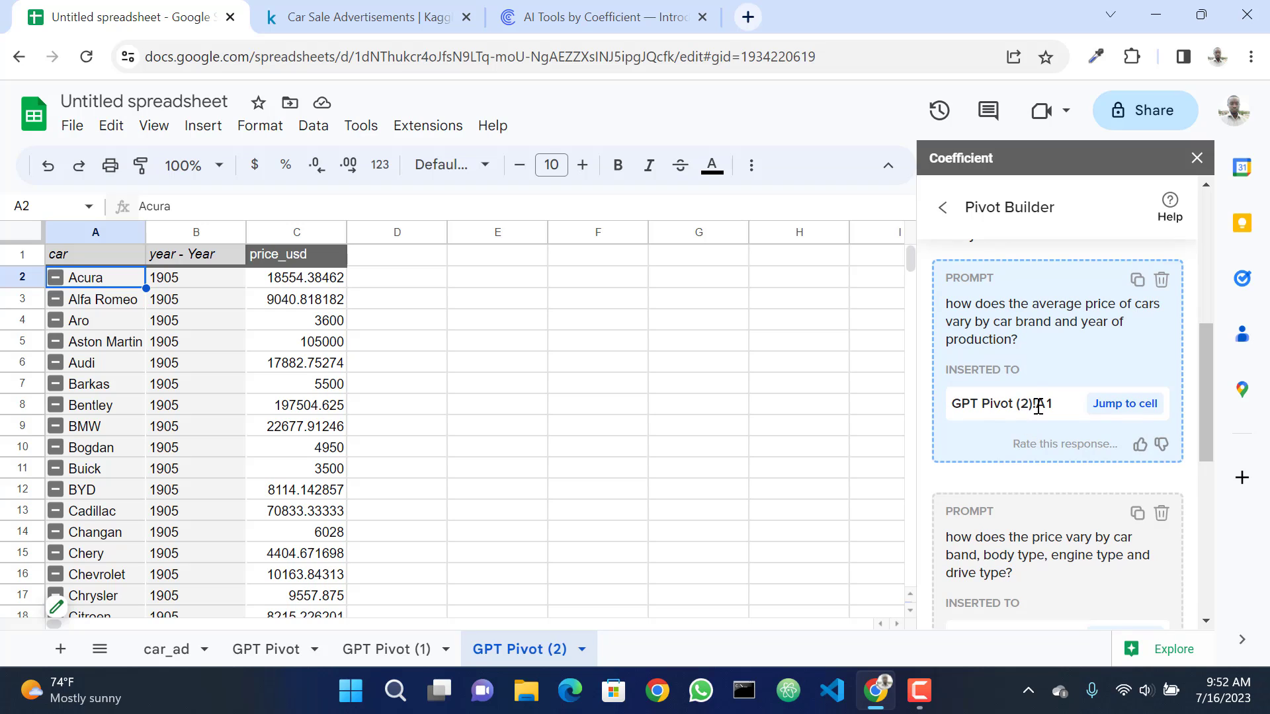
Jump to cell GPT Pivot (2)!A1 from the average price prompt's history entry and look over the neighbouring prompt.
click(1116, 411)
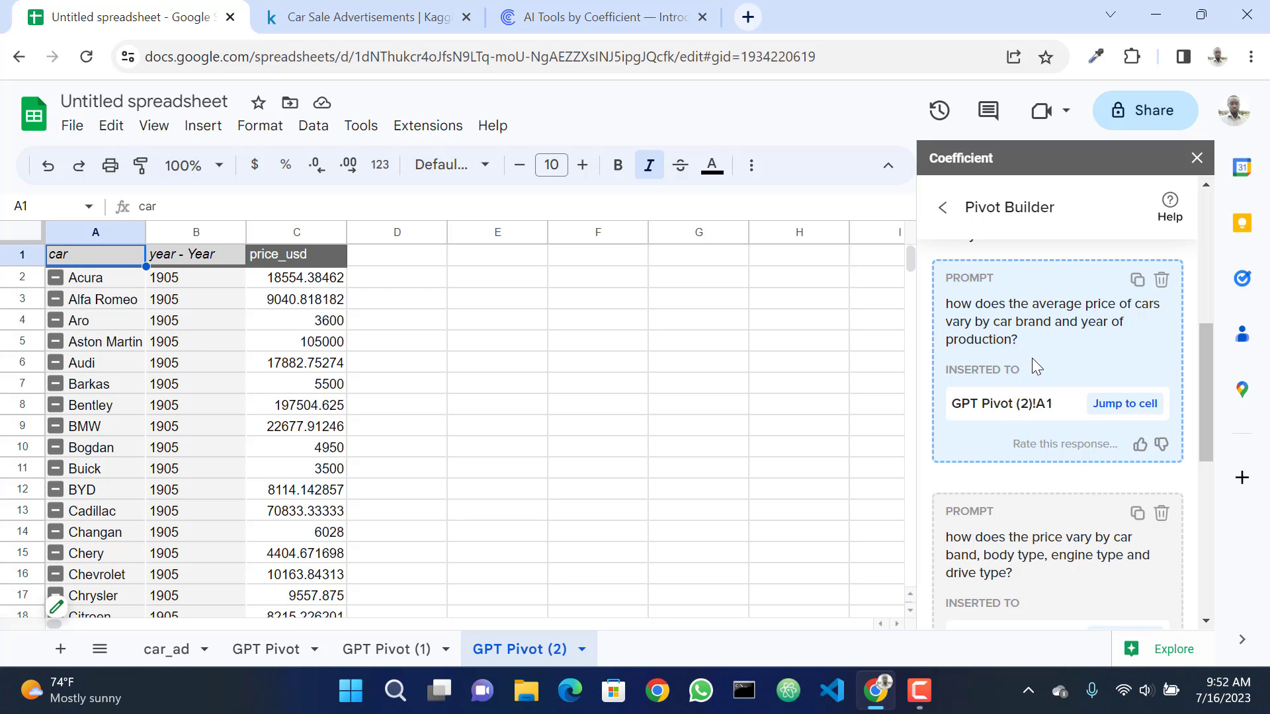
scroll(1065, 484, down, 2)
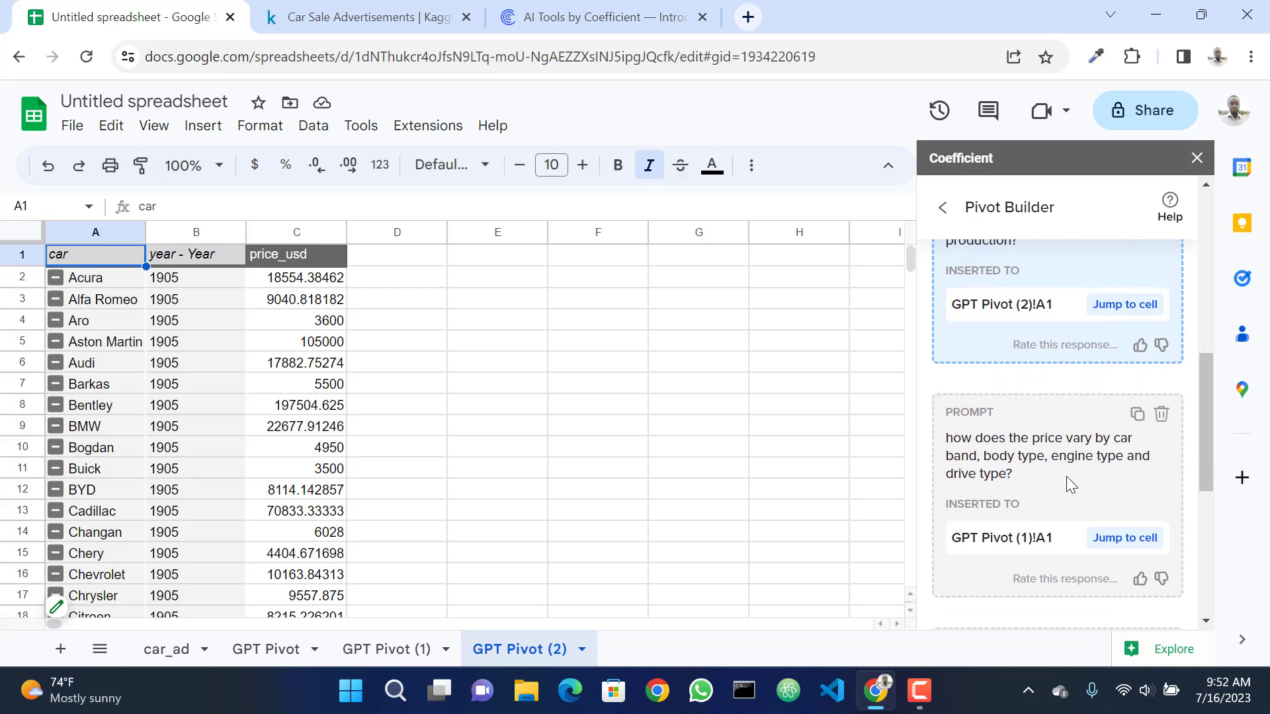
double_click(1020, 456)
scroll(1080, 456, up, 5)
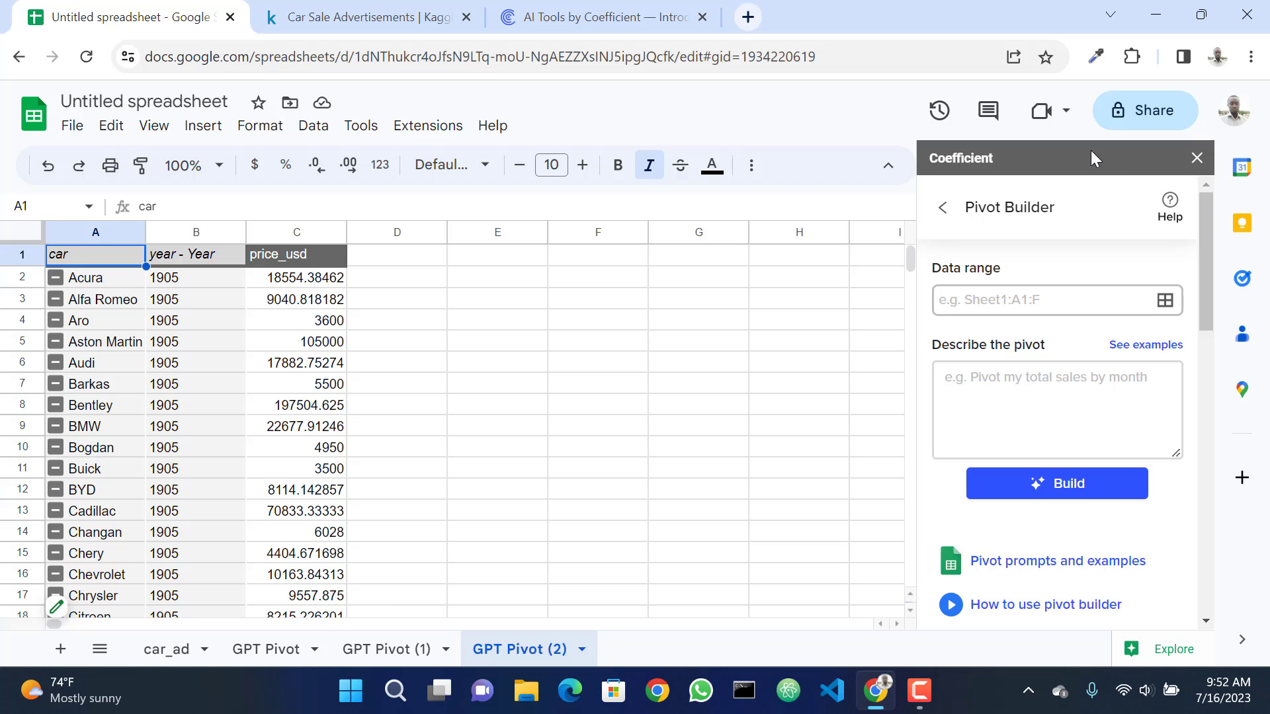
Leave the Pivot Builder, open the GPT Copilot Chart Builder and return to the car_ad sheet.
click(941, 211)
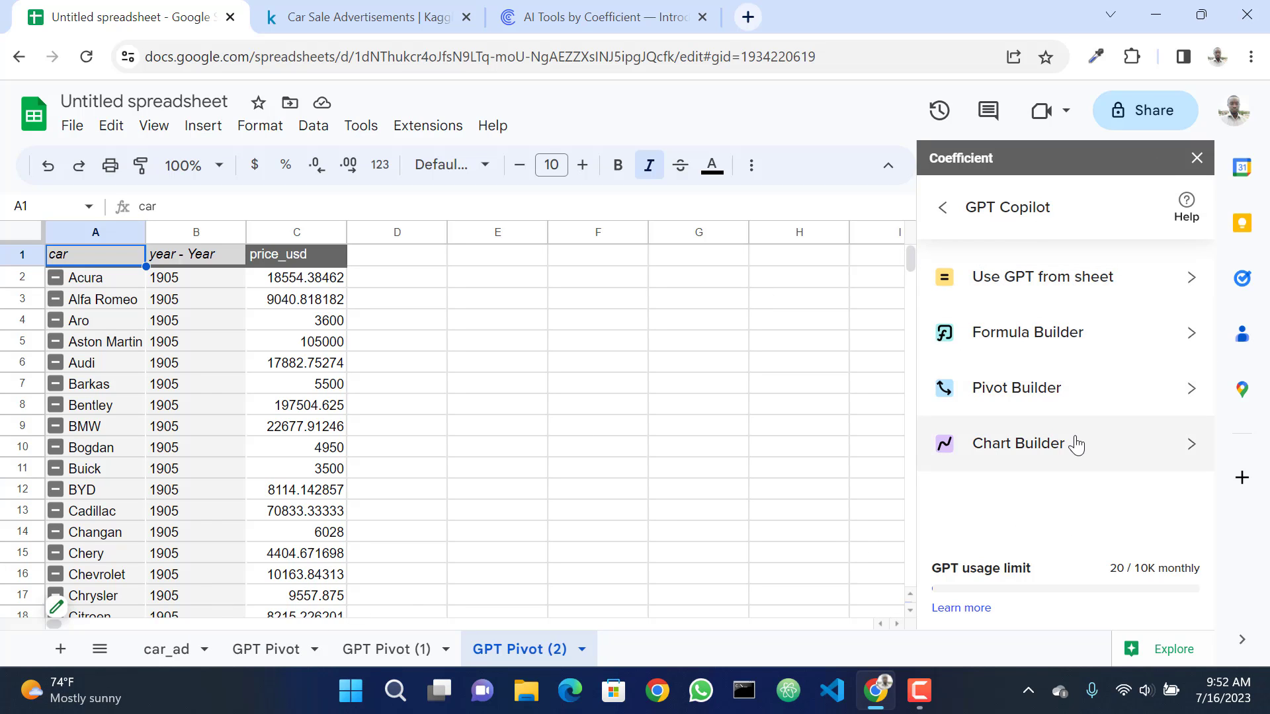
click(1171, 447)
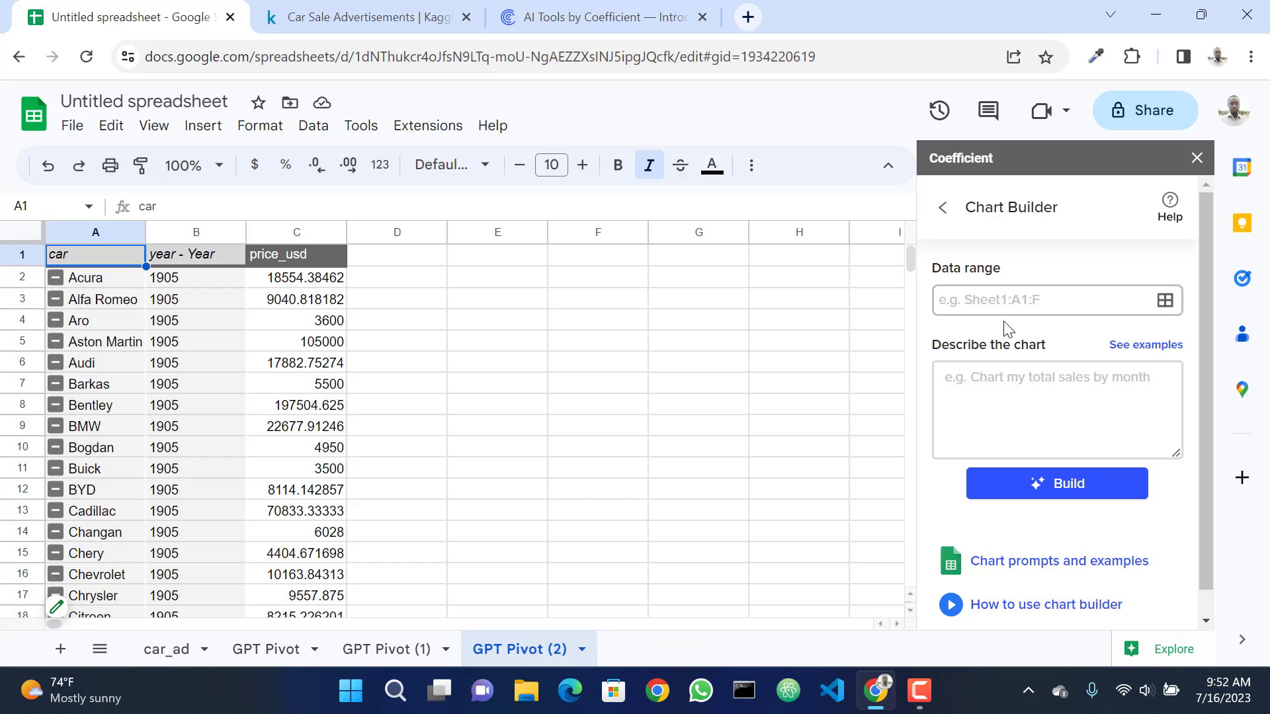
click(173, 648)
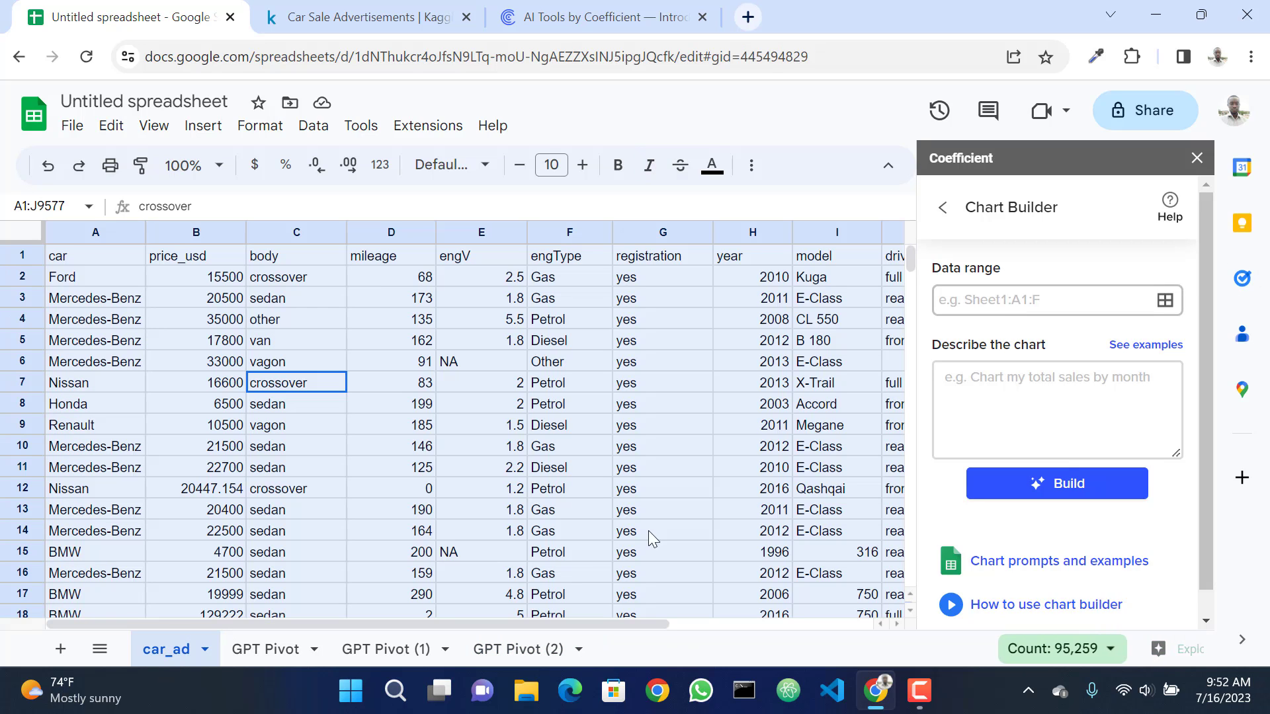
Build a chart from 'car_ad'!A1:J9577 with the prompt "bar chart of car by price" and insert it in a new sheet.
click(1008, 302)
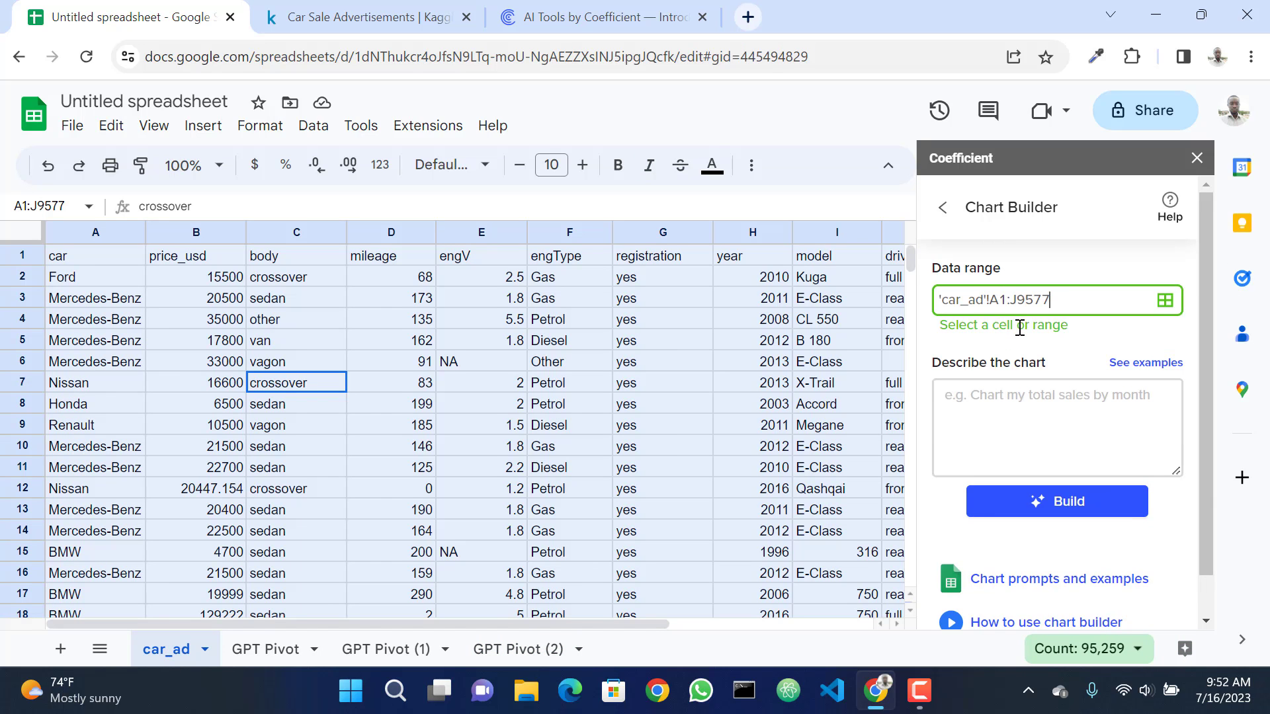
click(1056, 401)
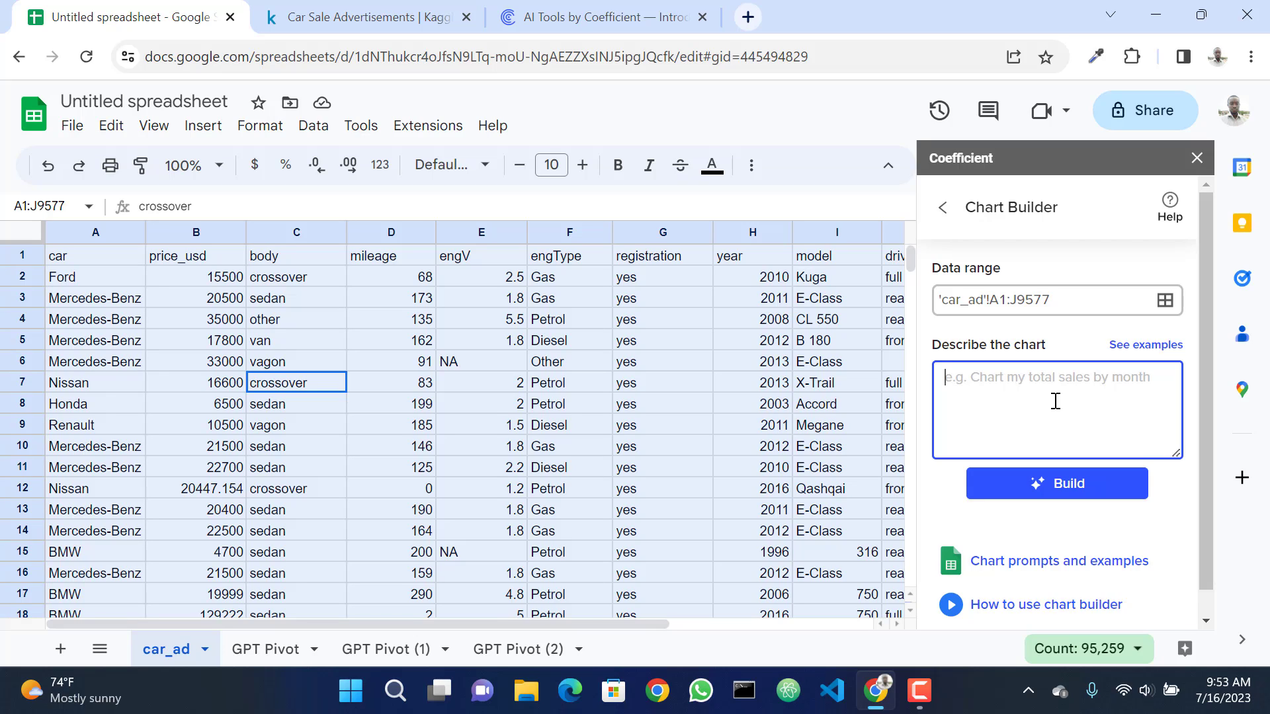
text(bar)
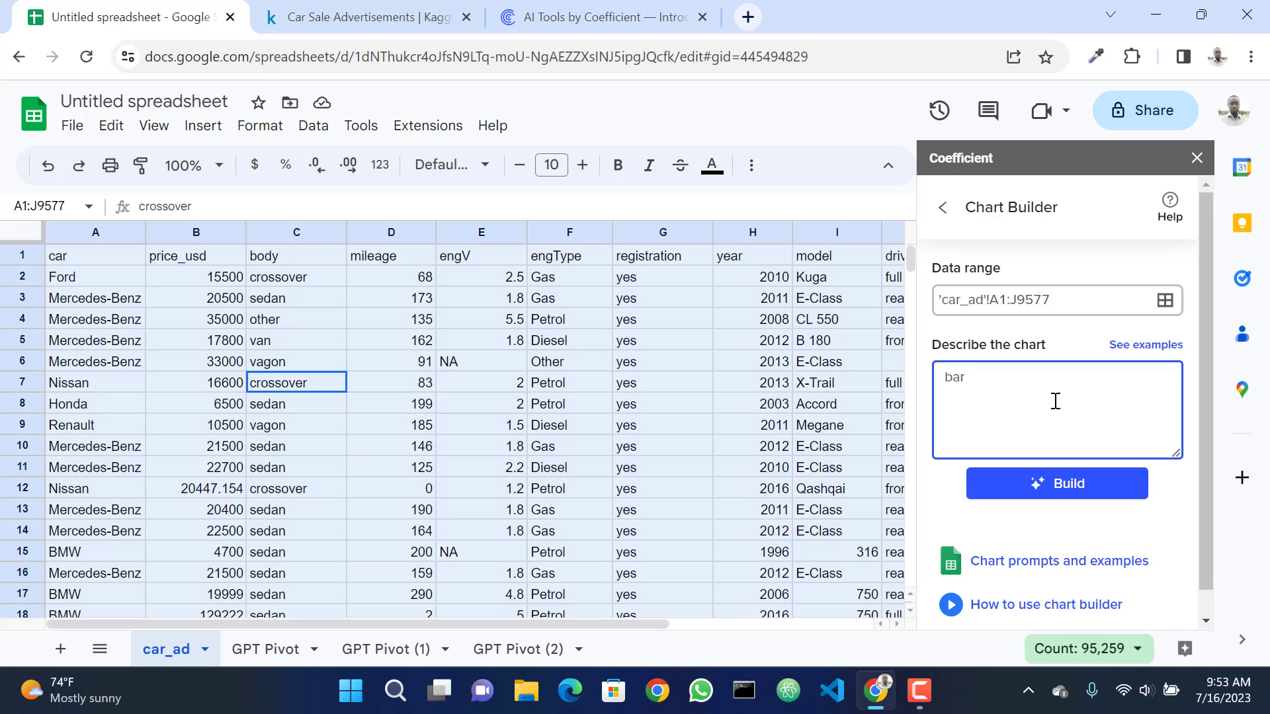
text(chart of car by price)
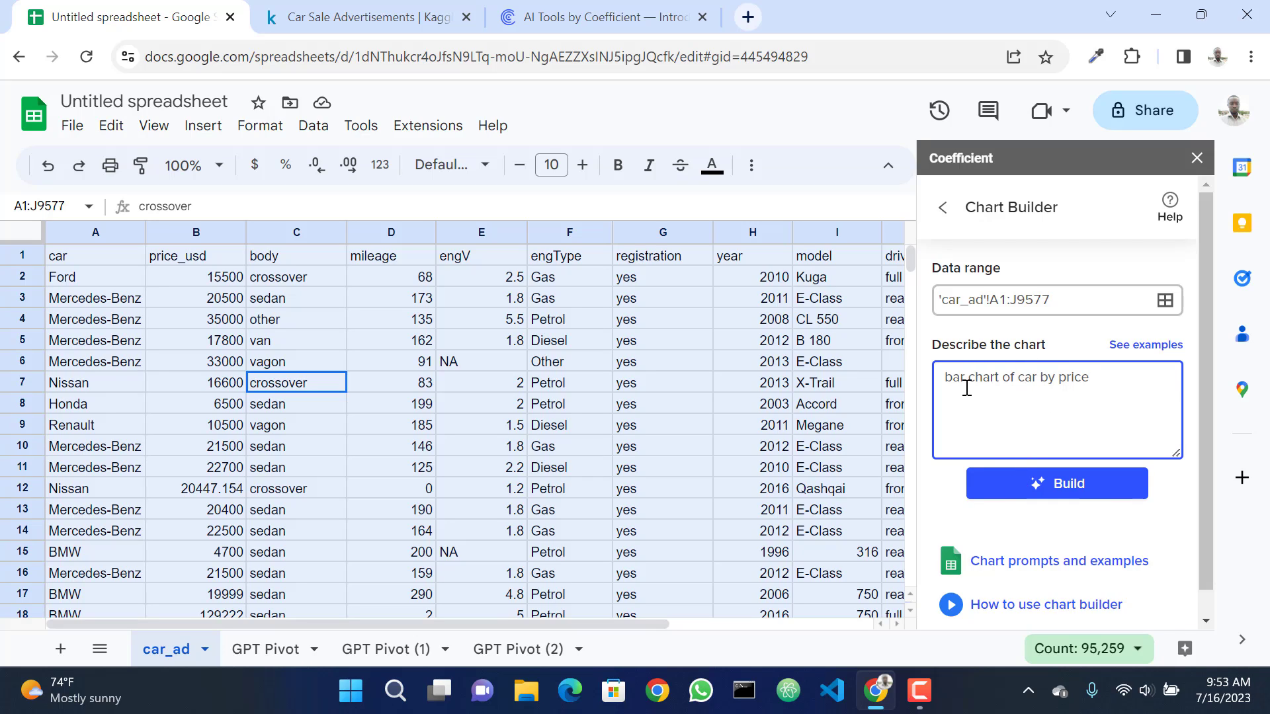
click(1054, 497)
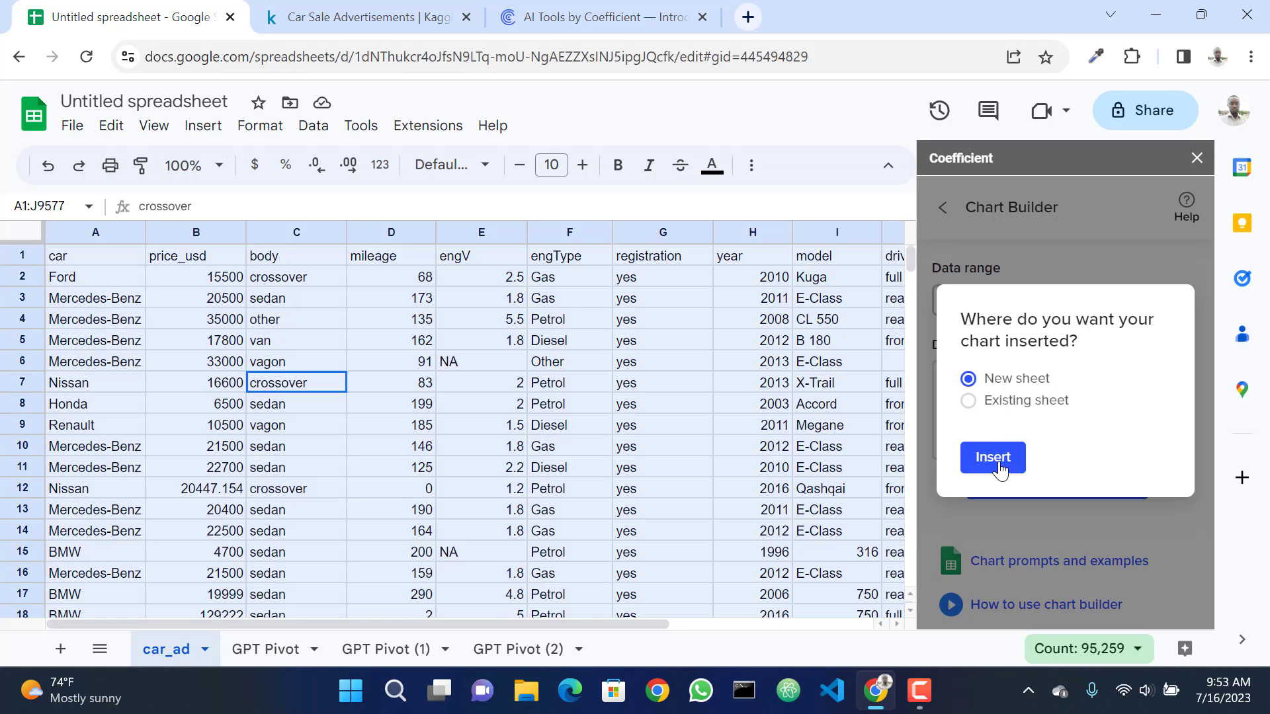
click(1000, 468)
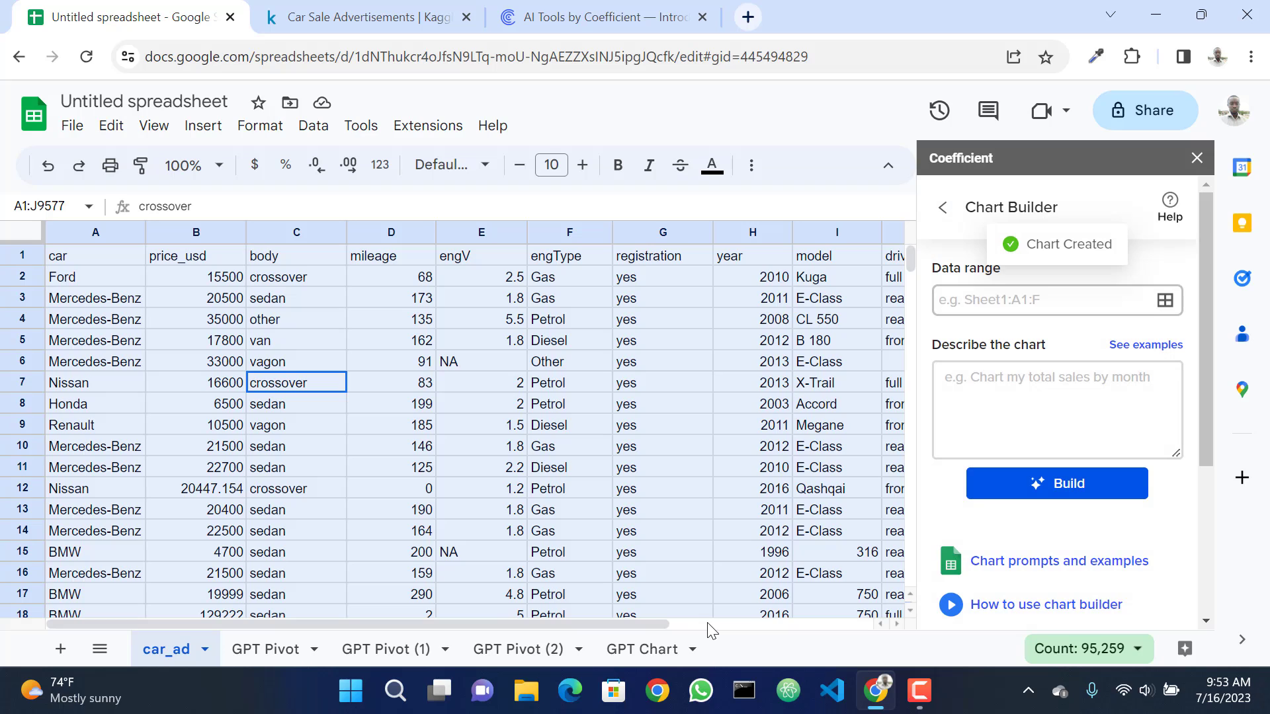
Go to the GPT Chart sheet and slightly enlarge the Car by Price chart from its lower corner.
click(636, 654)
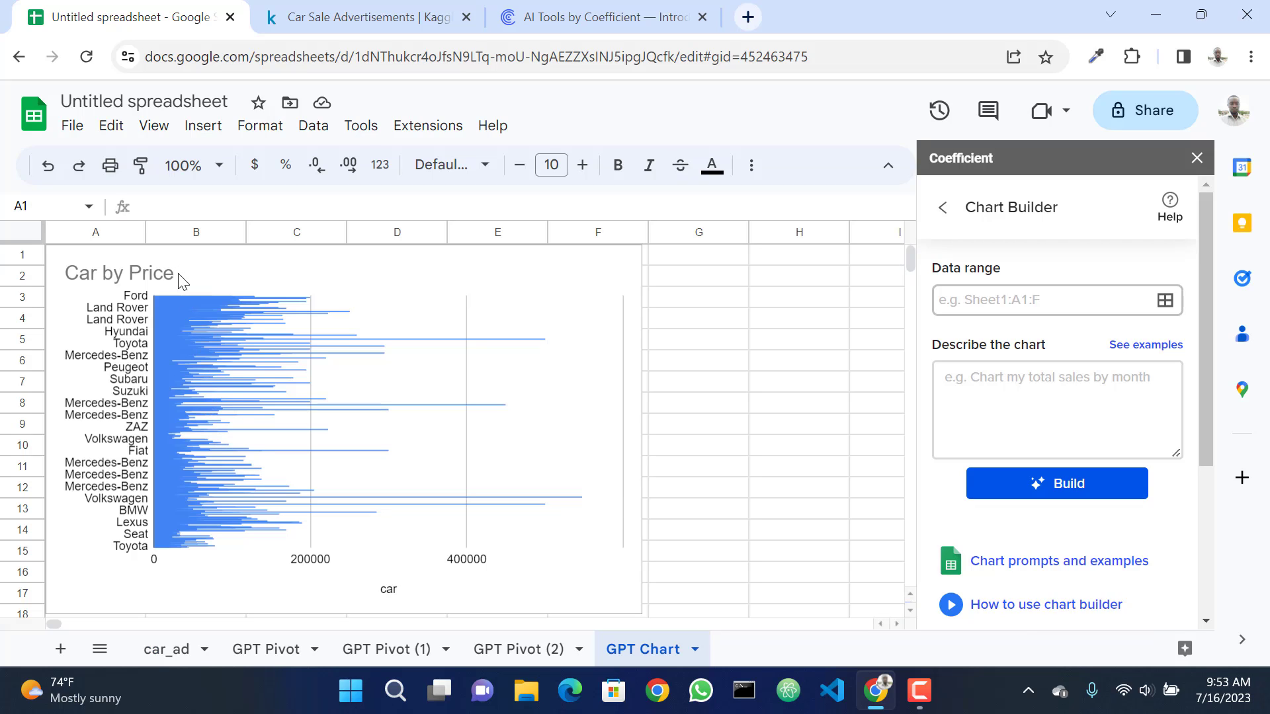
click(560, 507)
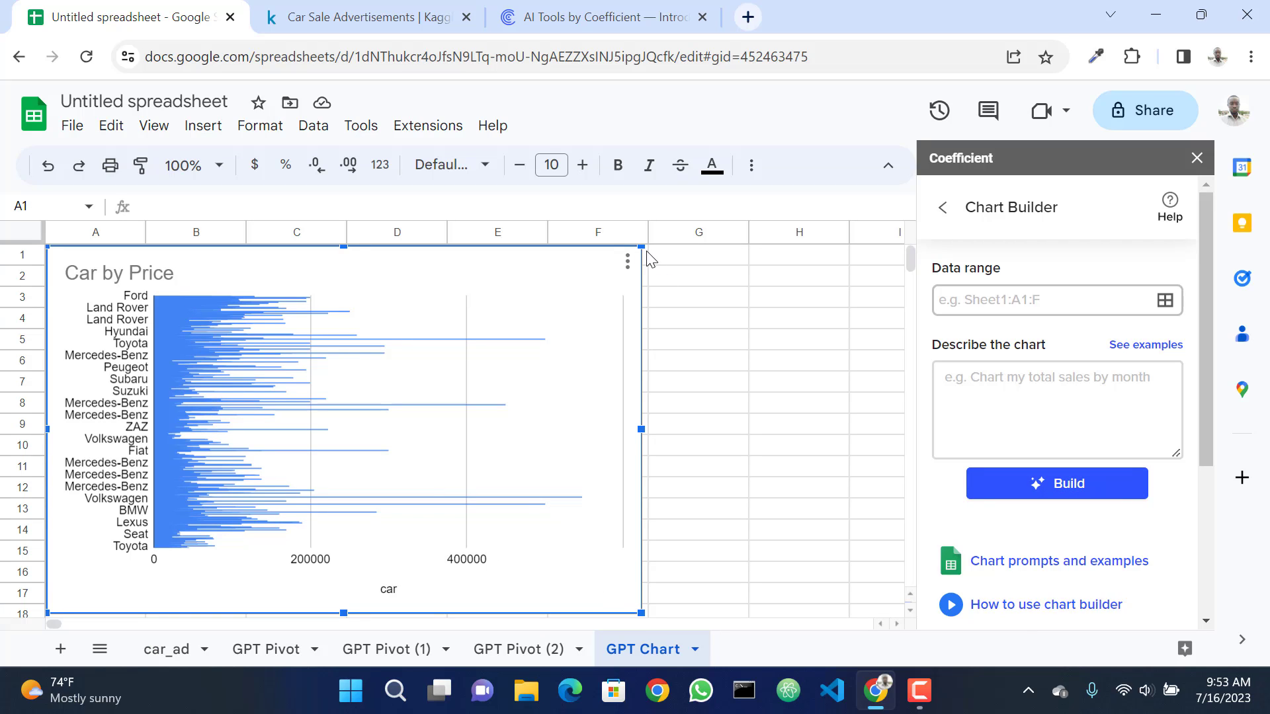
drag(638, 611, 660, 632)
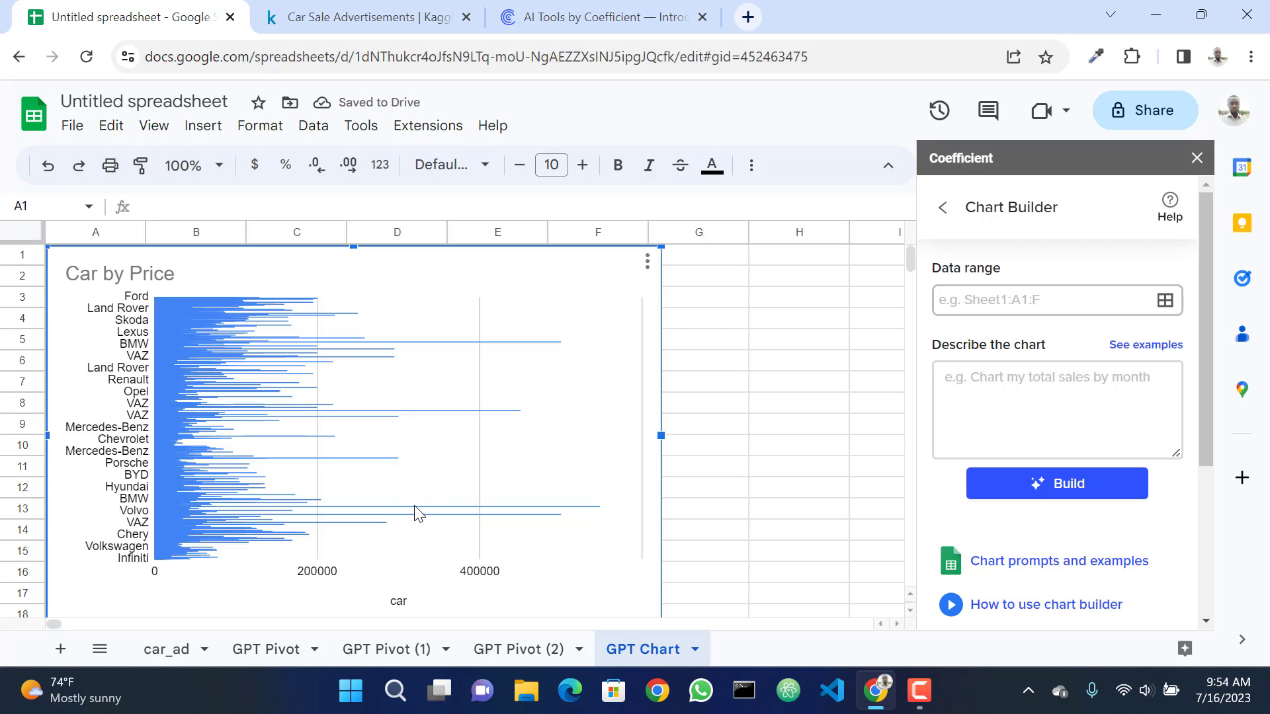
Open the chart for editing and examine its chart and axis title options and the price_usd series settings.
double_click(416, 509)
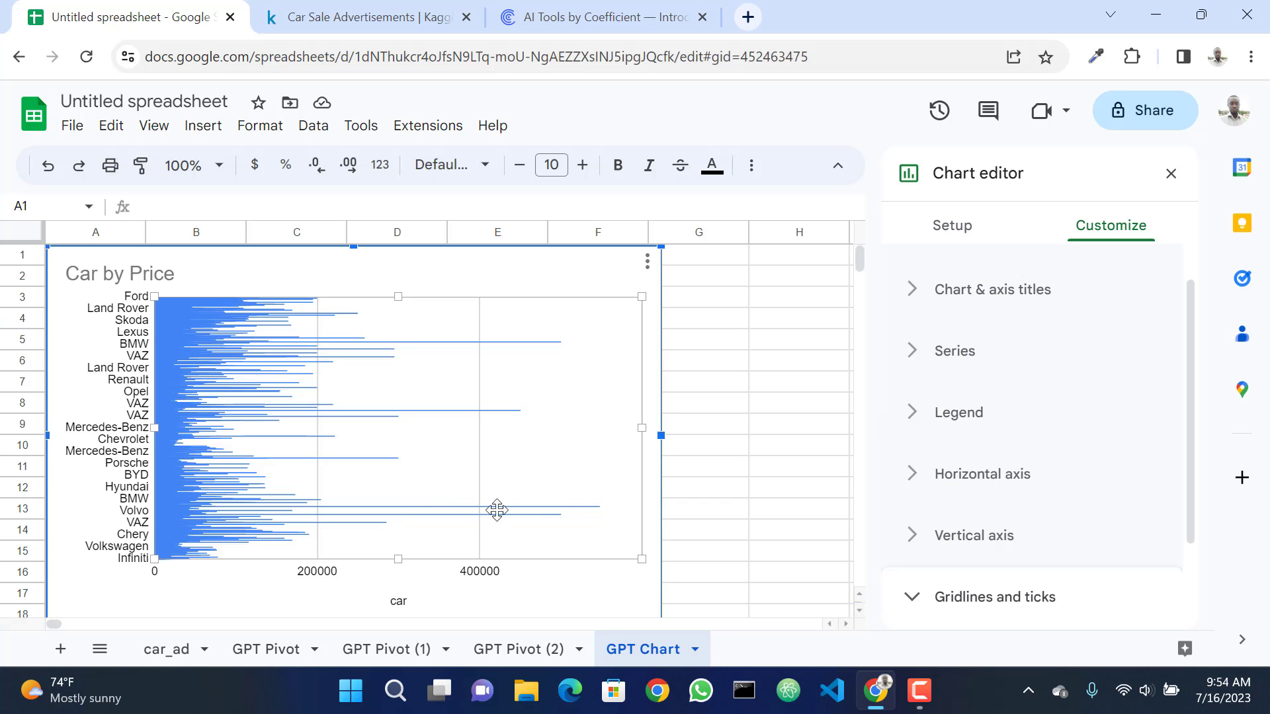
click(912, 291)
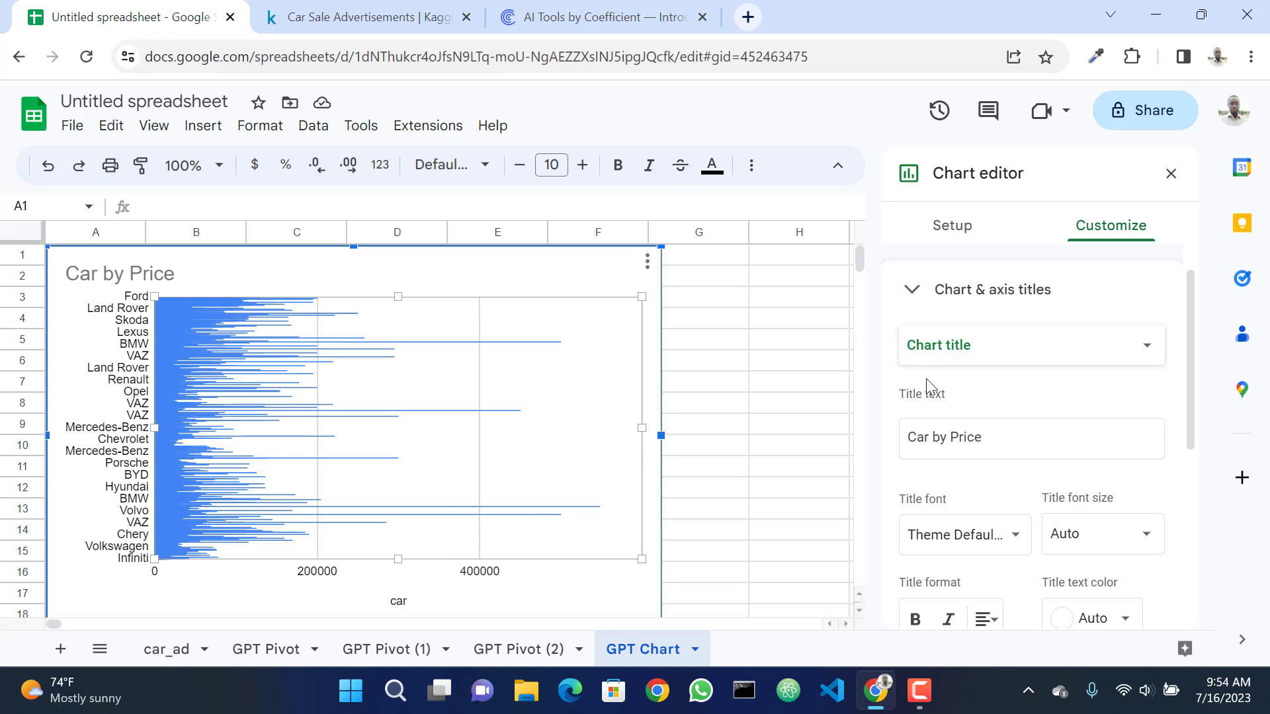
click(910, 289)
click(912, 355)
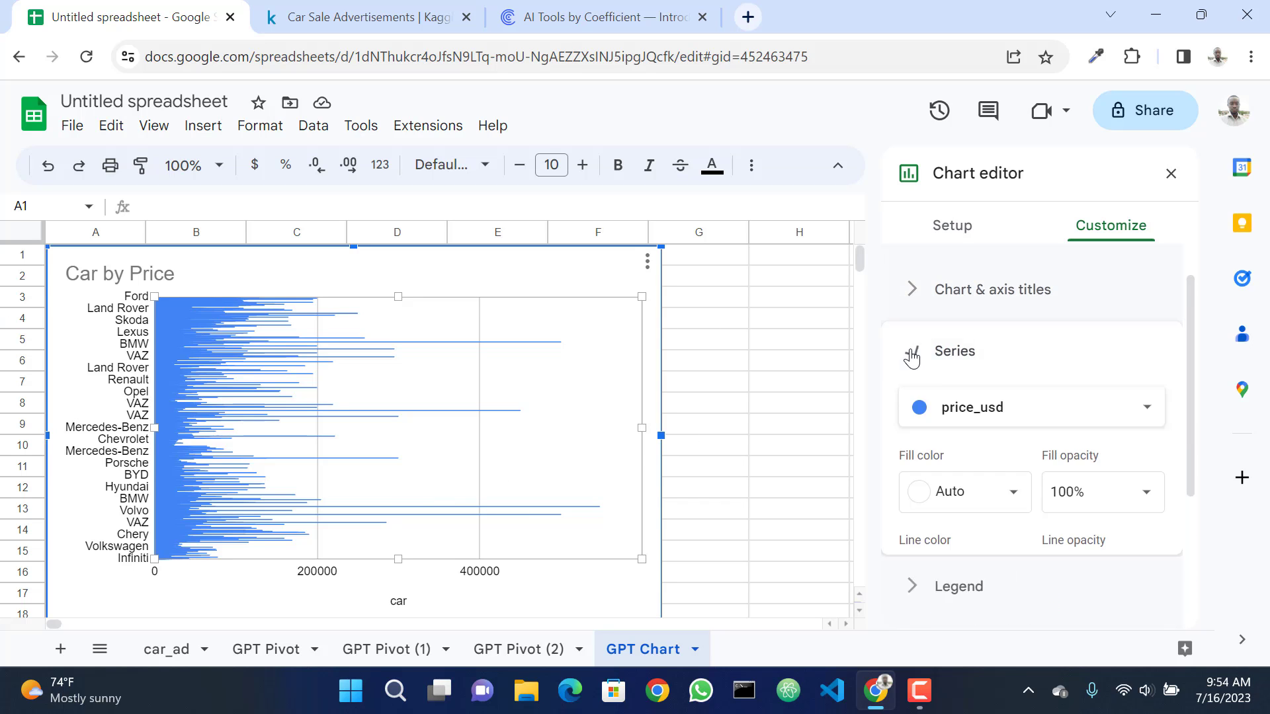
click(912, 356)
click(912, 355)
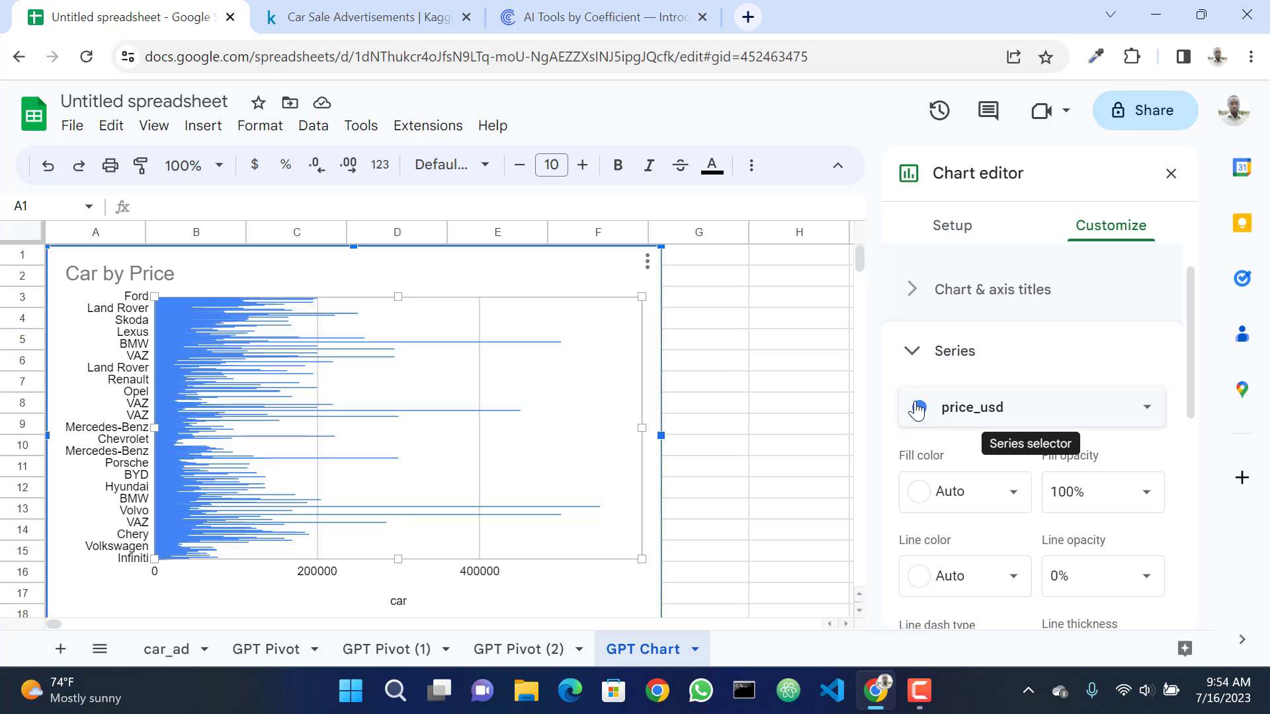
click(917, 410)
click(923, 415)
click(925, 417)
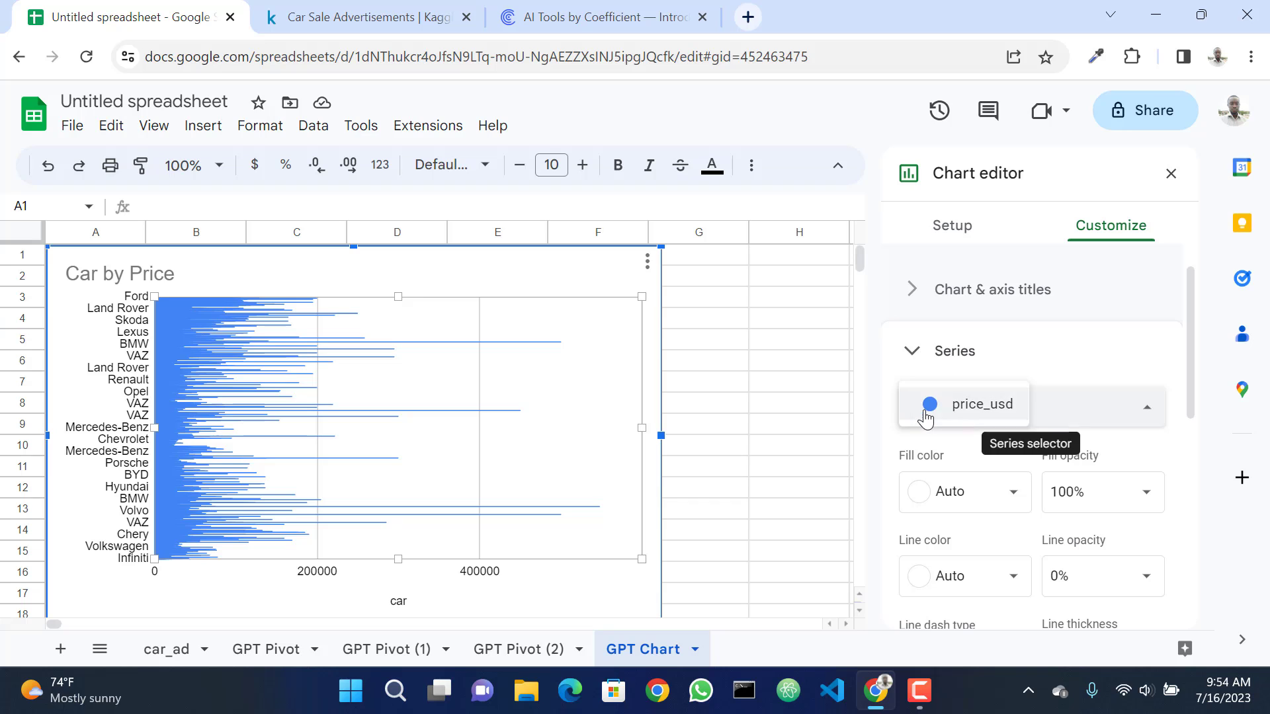
click(925, 417)
click(911, 351)
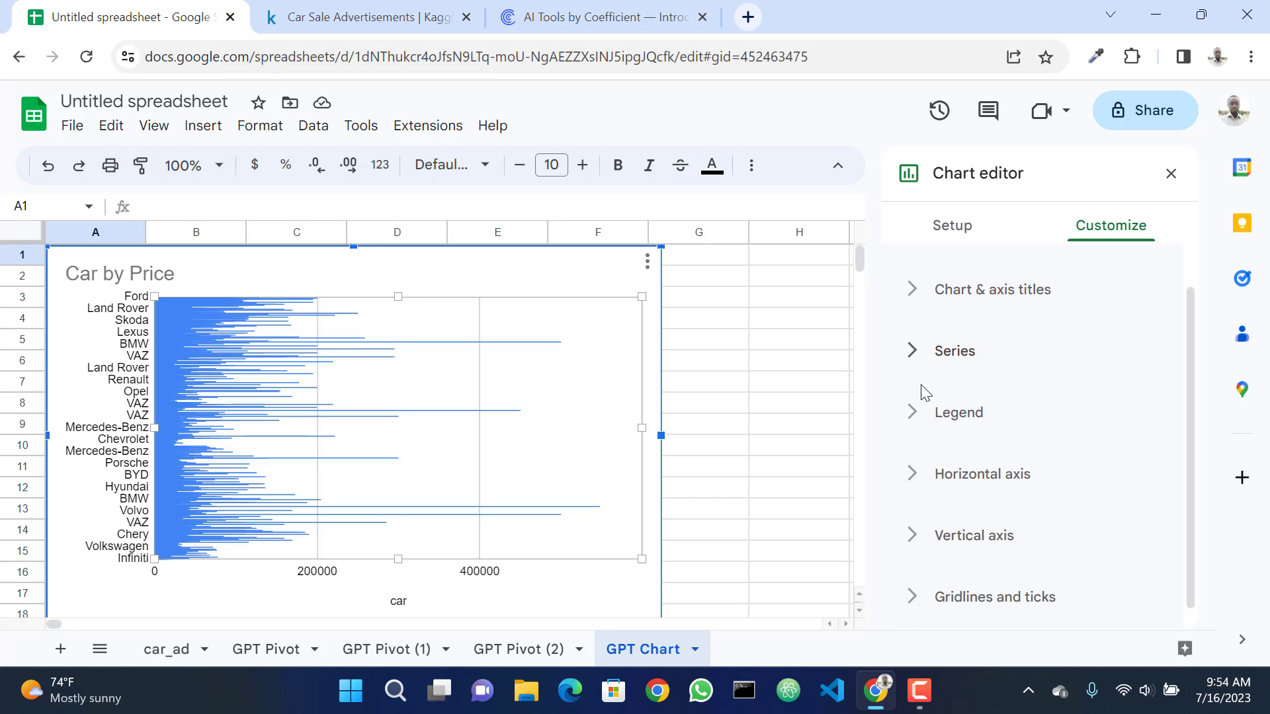
Look over the chart's legend, horizontal axis and vertical axis customization options.
click(912, 413)
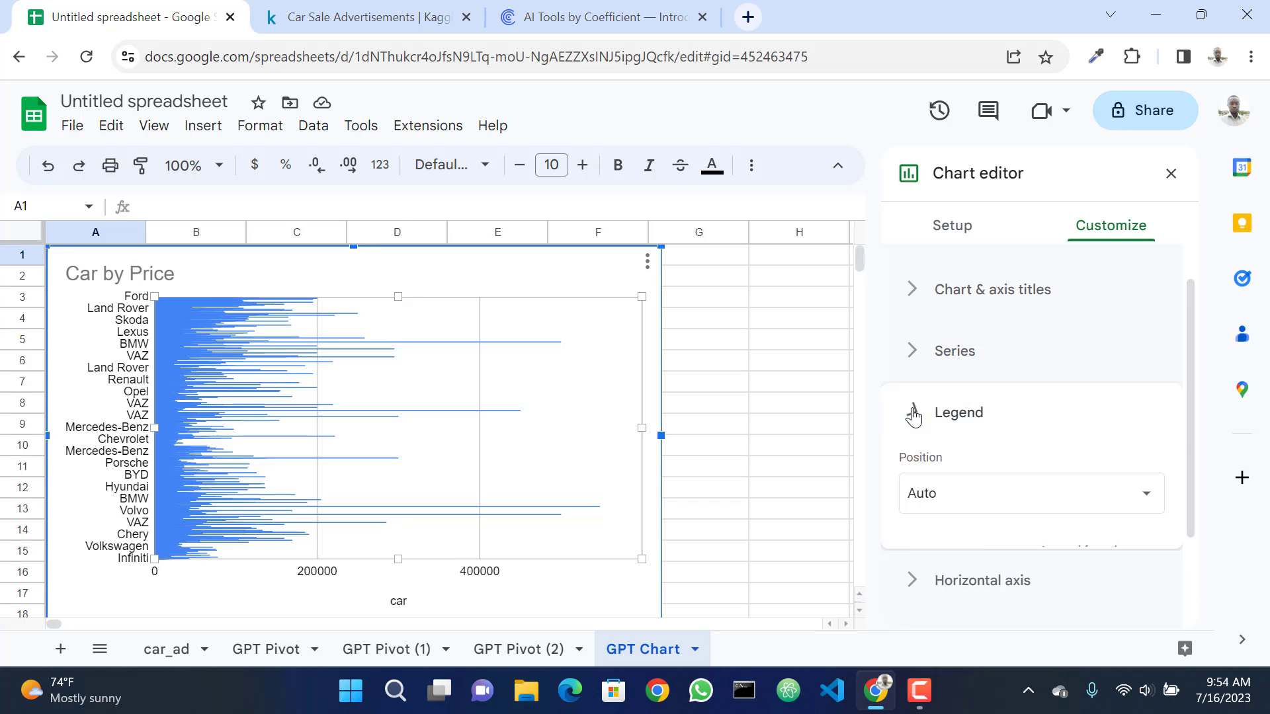
click(913, 417)
click(913, 476)
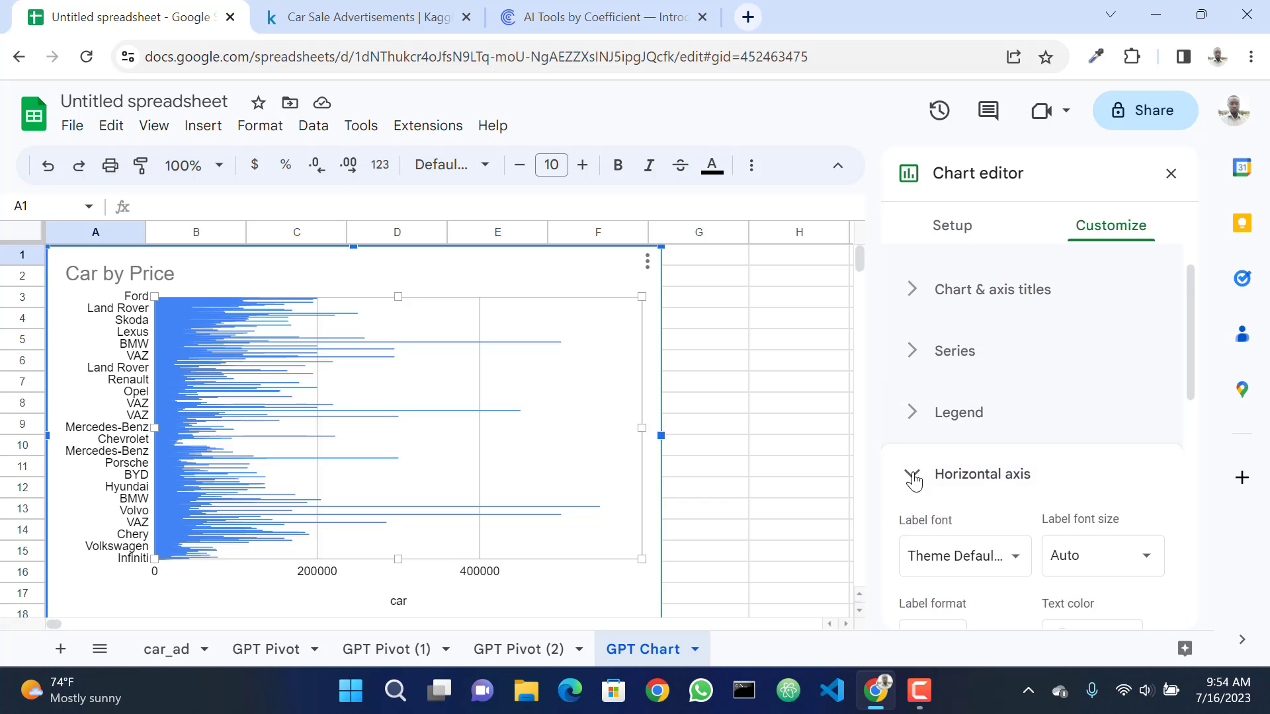
click(913, 477)
click(904, 521)
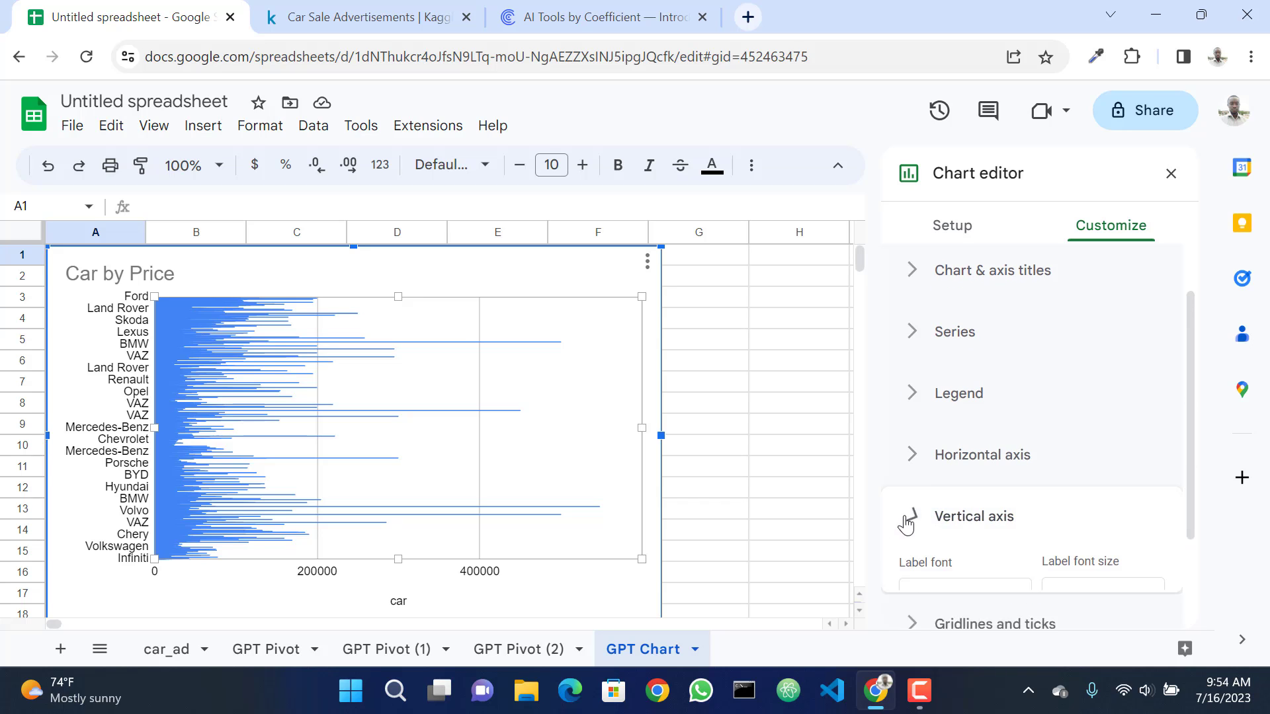
click(906, 525)
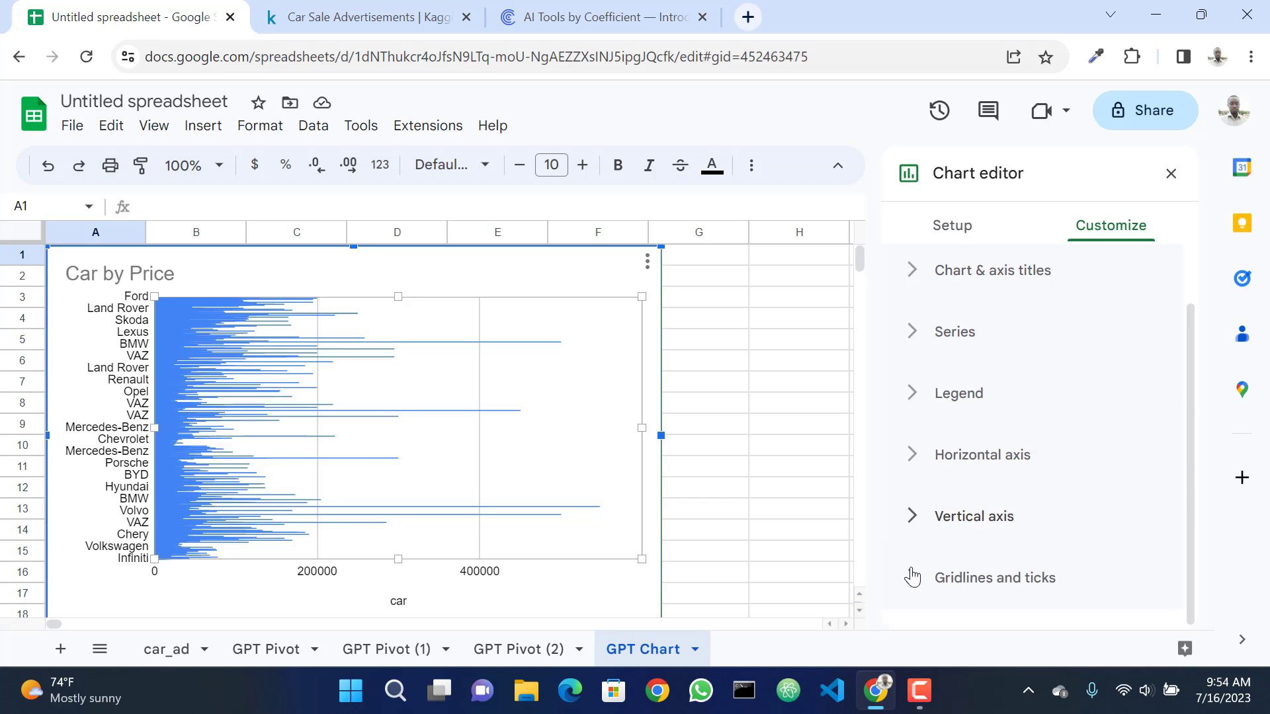
Review the chart's setup, including type, stacking, data range, axis and series, and close the chart editor.
click(963, 234)
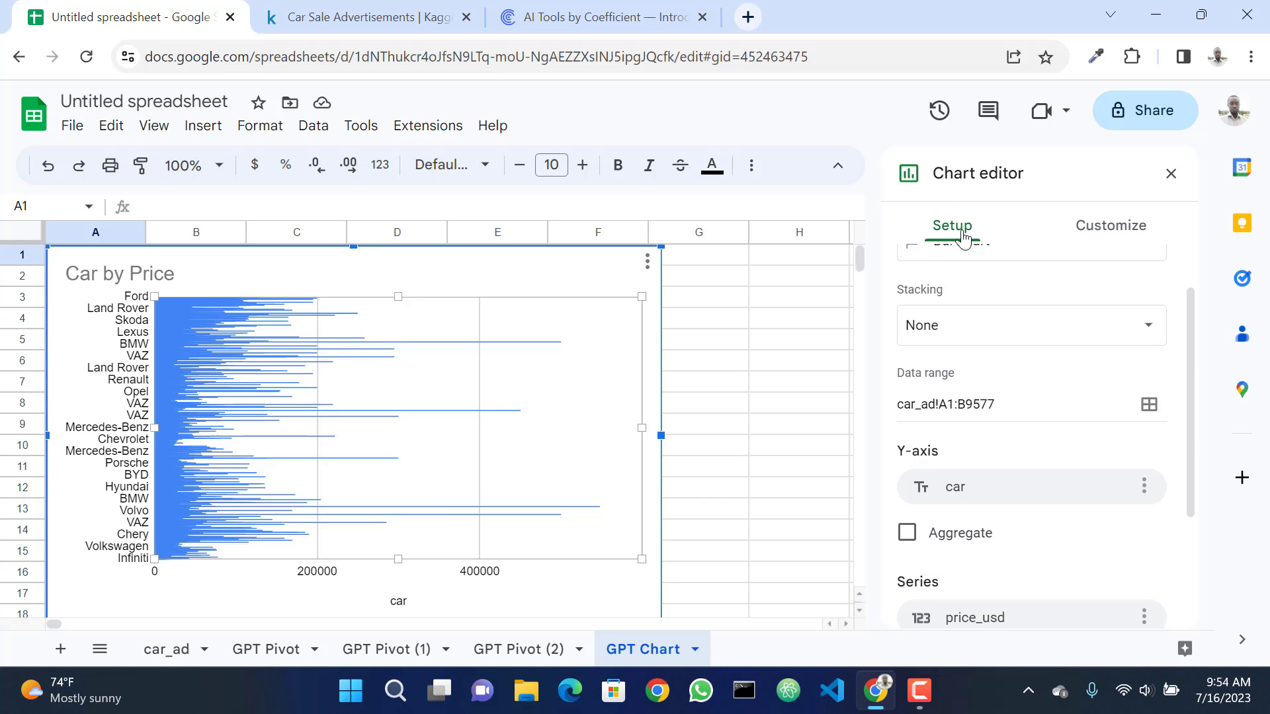
scroll(1017, 440, down, 2)
scroll(1019, 423, up, 3)
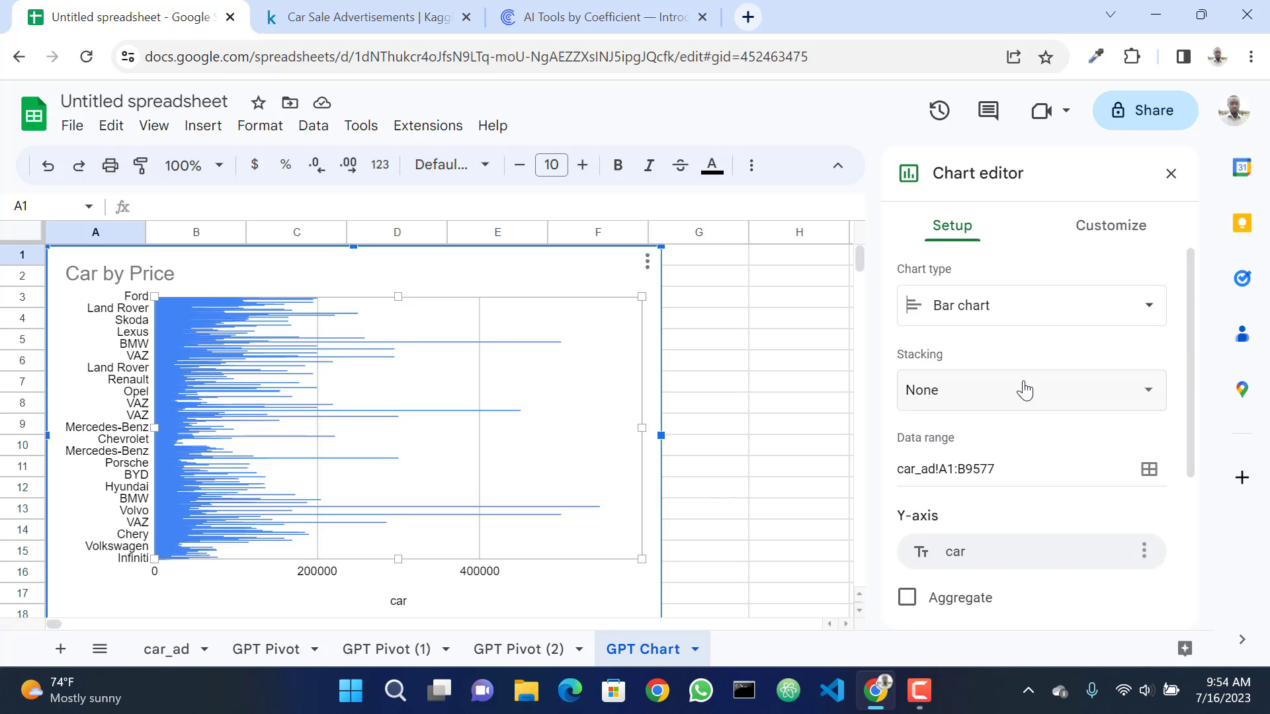
scroll(1005, 370, down, 3)
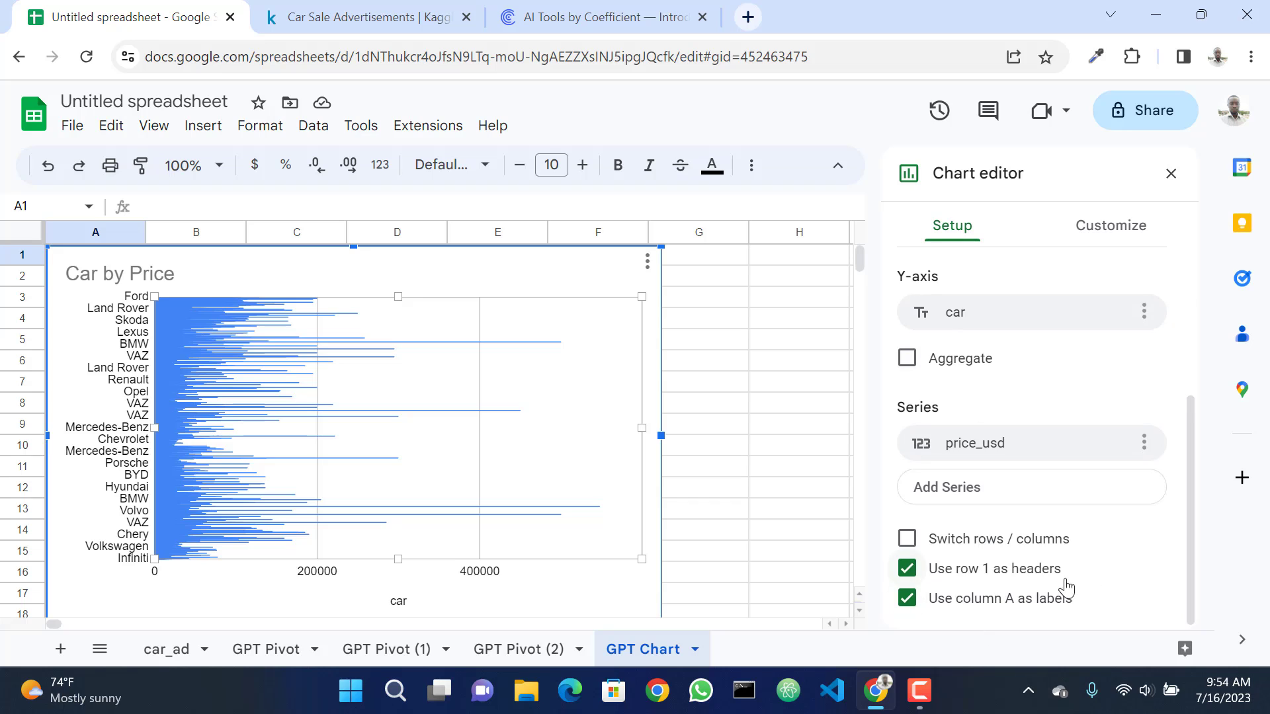
scroll(995, 328, up, 3)
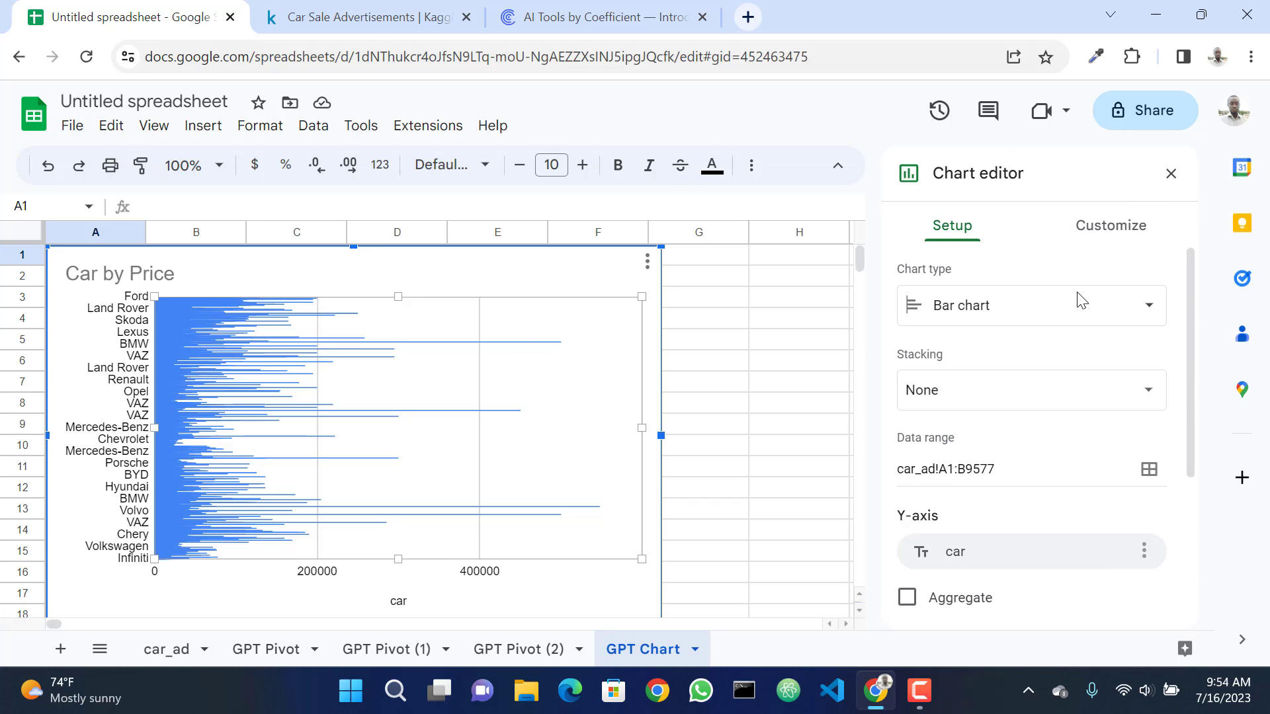
click(1170, 174)
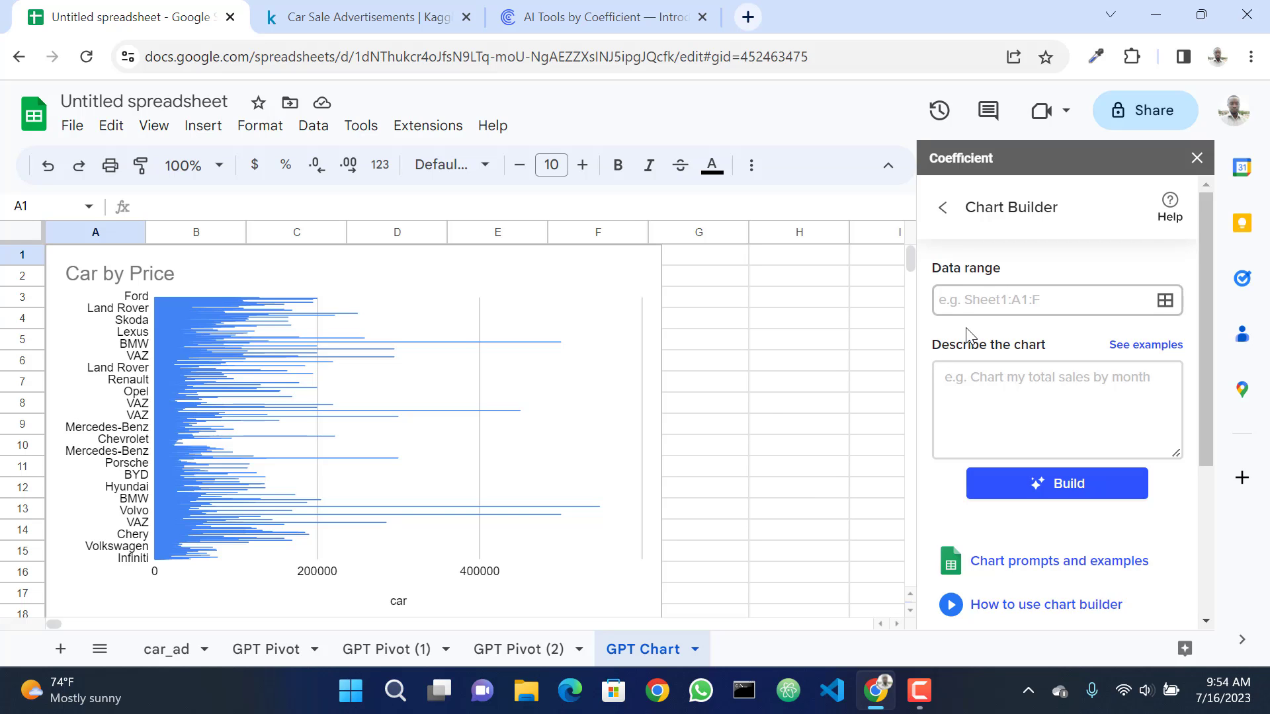
Look back through the pivot sheets from GPT Pivot (2) to GPT Pivot and leave the Chart Builder.
click(467, 655)
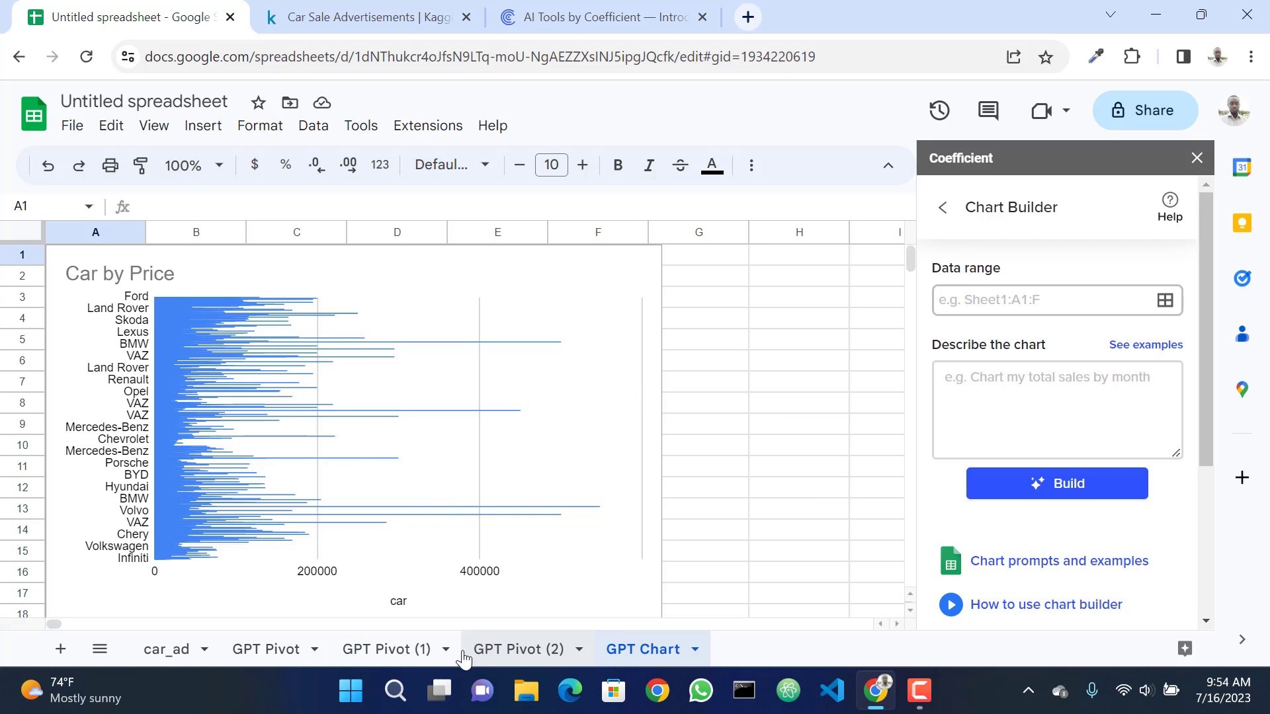
click(370, 654)
click(265, 652)
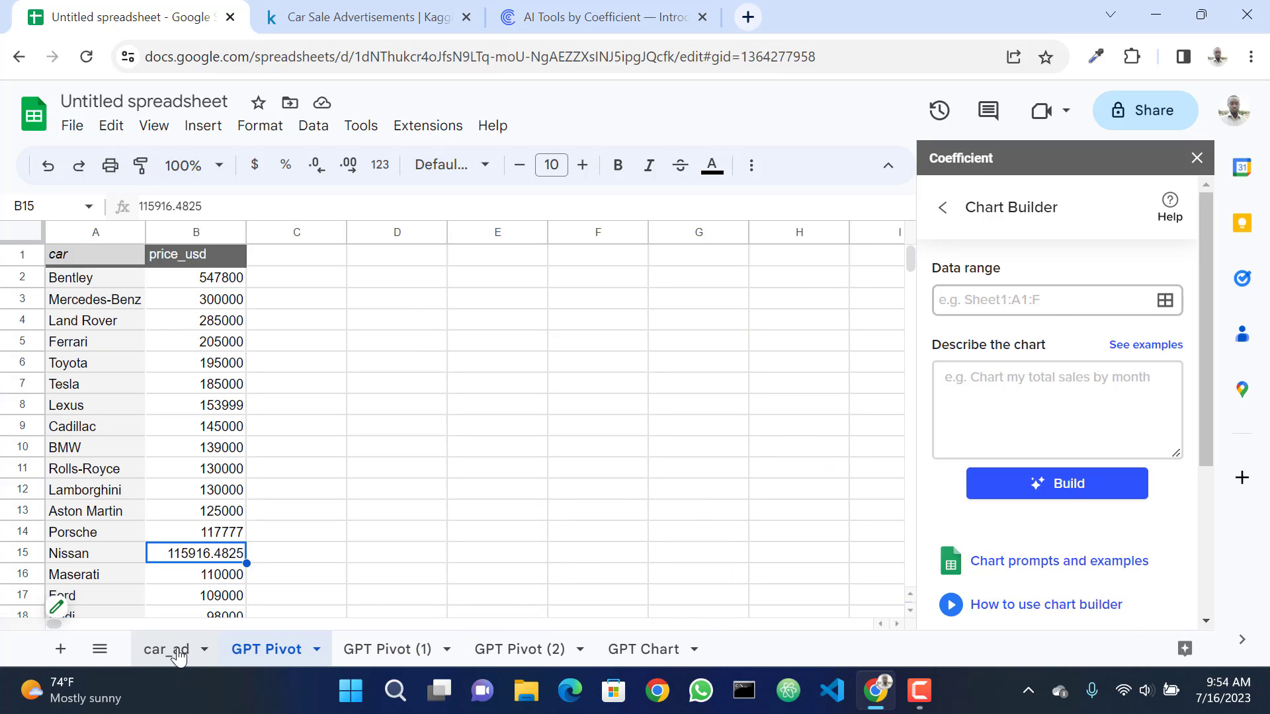
click(943, 207)
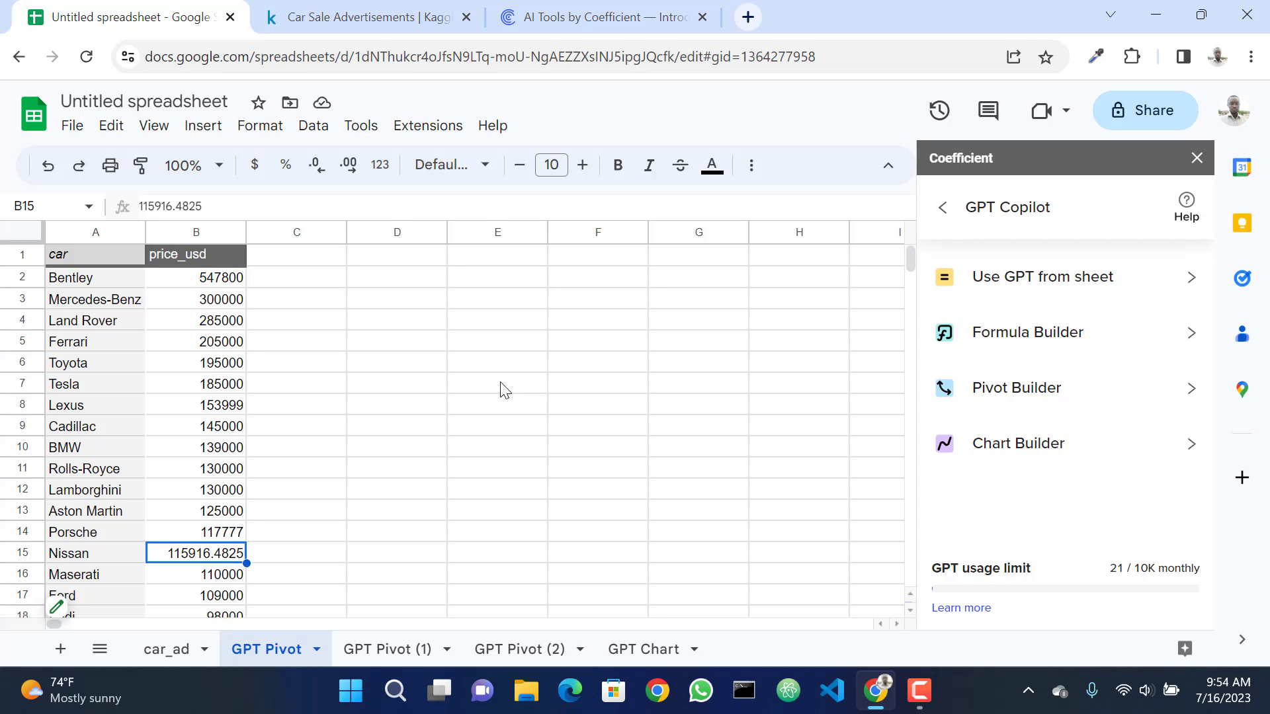
Return to the GPT Chart sheet and take a look at the Formula Builder before going back to GPT Copilot.
click(645, 651)
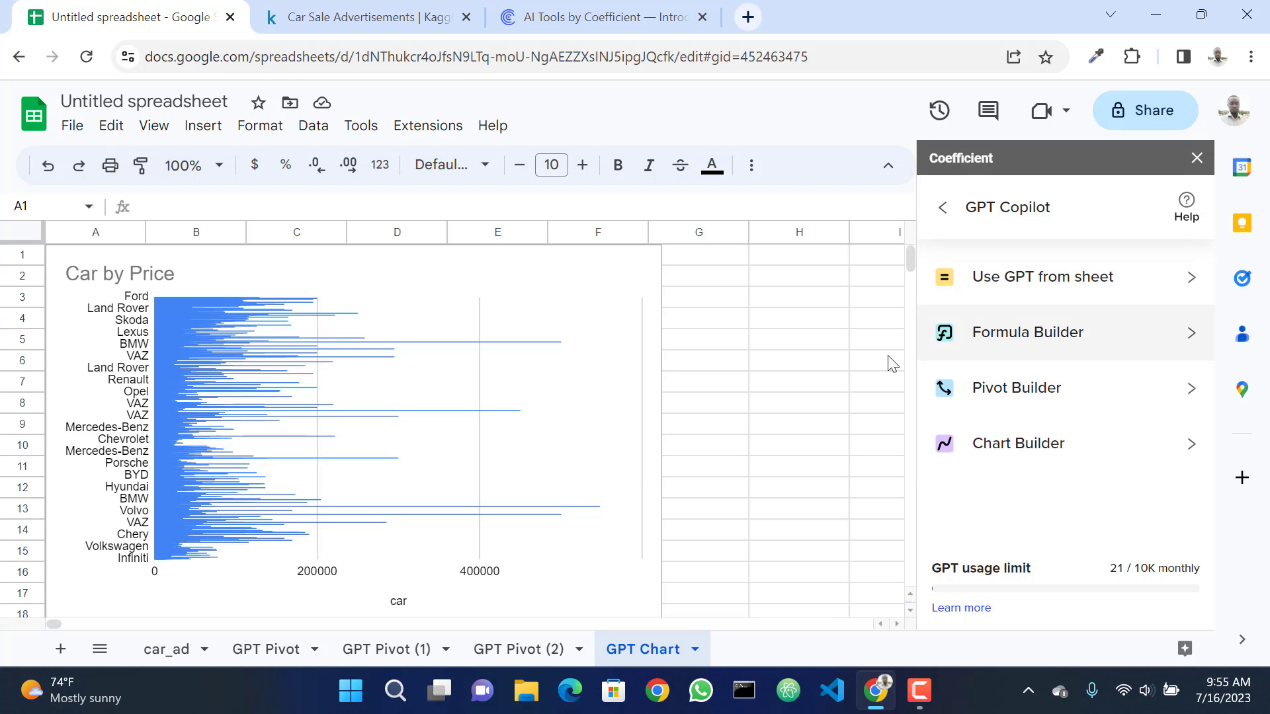
click(1179, 332)
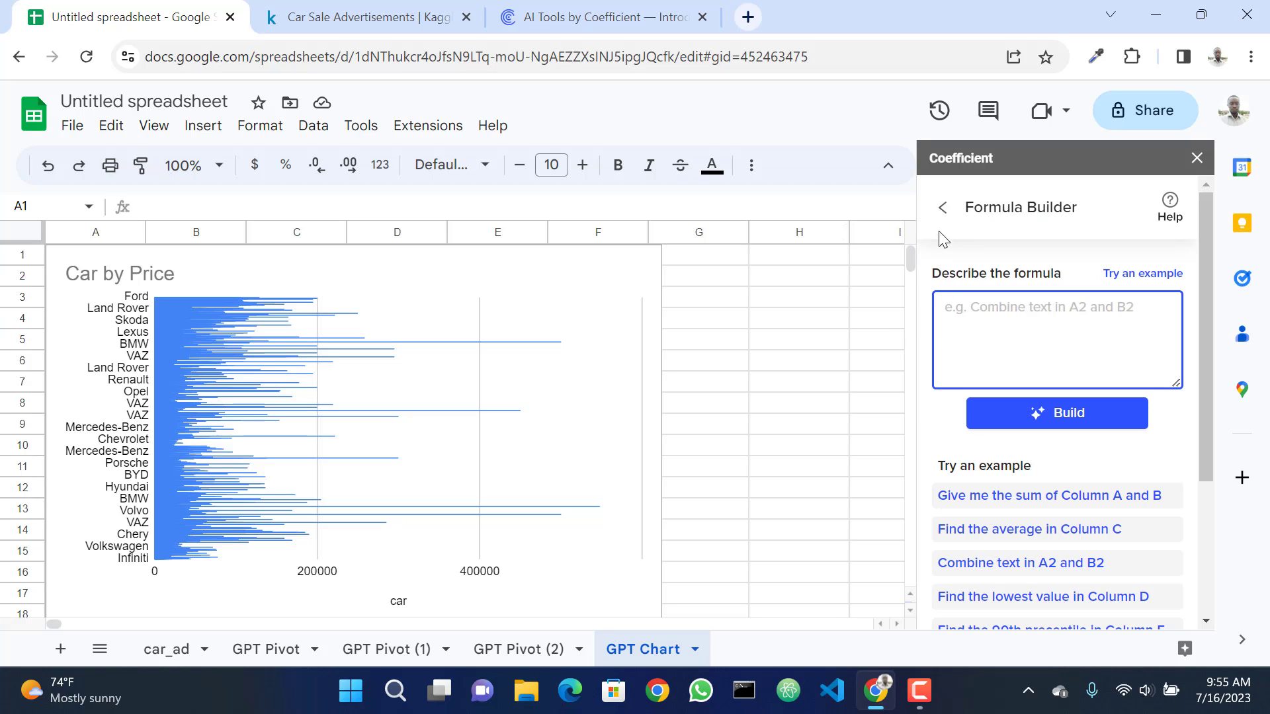
click(943, 208)
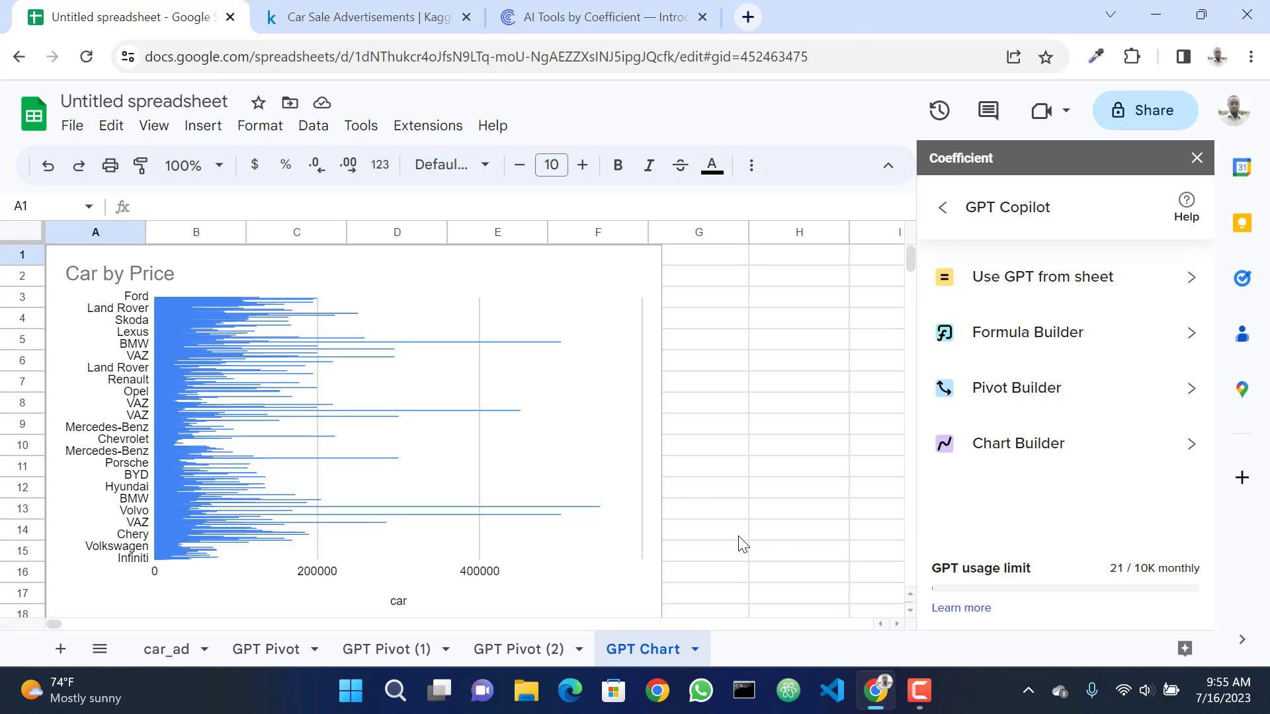
Revisit the GPT Pivot (2), GPT Pivot (1) and GPT Pivot sheets and show the installed spreadsheet extensions.
click(547, 661)
click(368, 650)
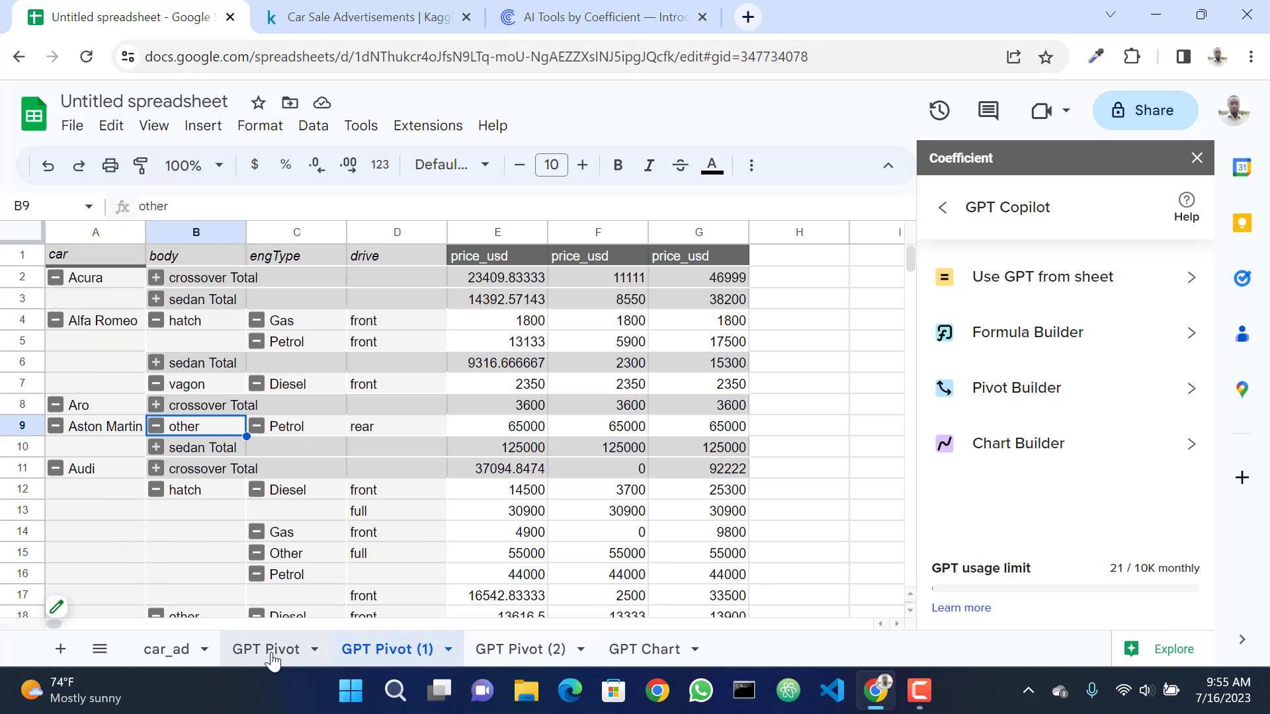
click(270, 651)
click(418, 129)
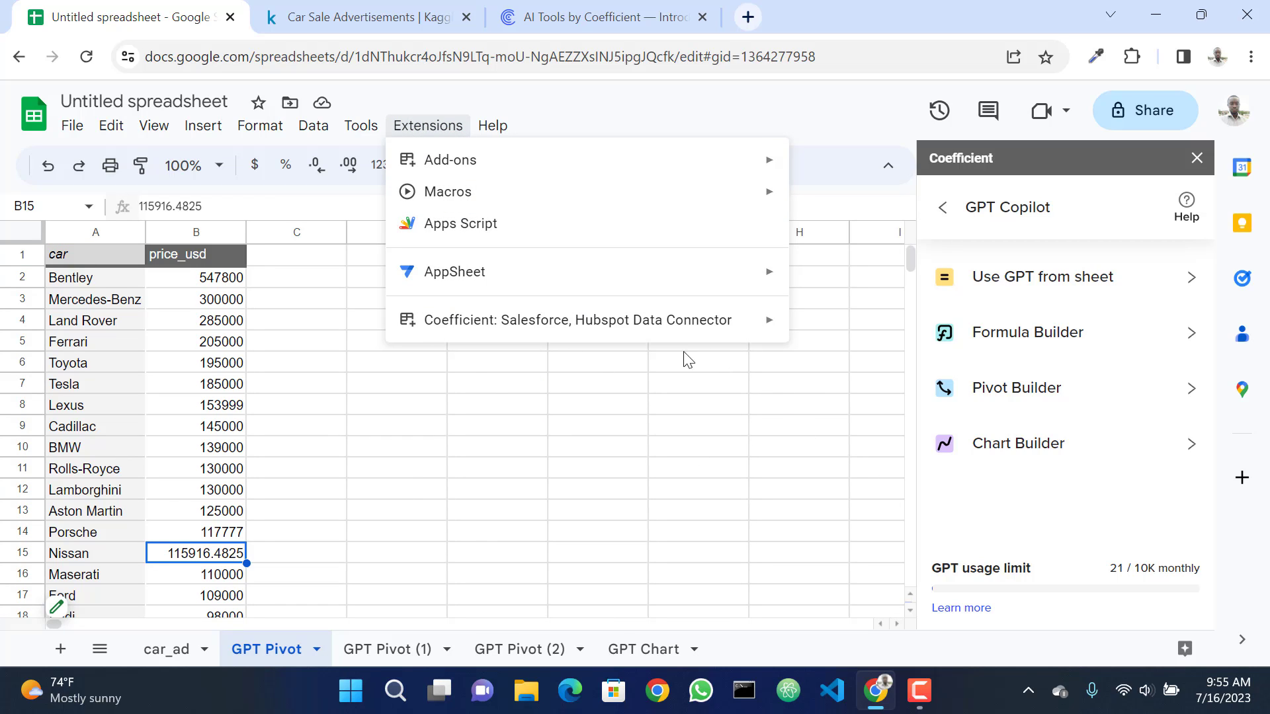
Switch to the AI Tools by Coefficient page, skim its introduction and return to the spreadsheet.
click(599, 19)
scroll(680, 265, down, 5)
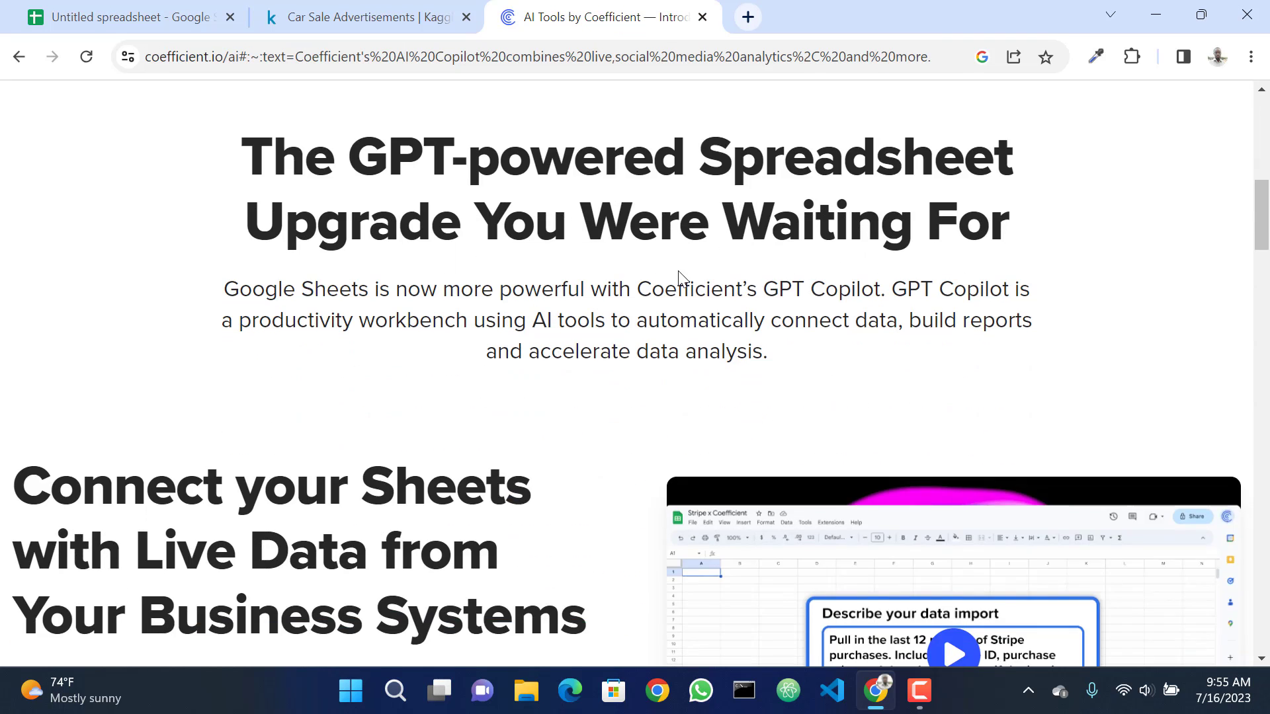
scroll(681, 275, down, 2)
scroll(324, 213, up, 10)
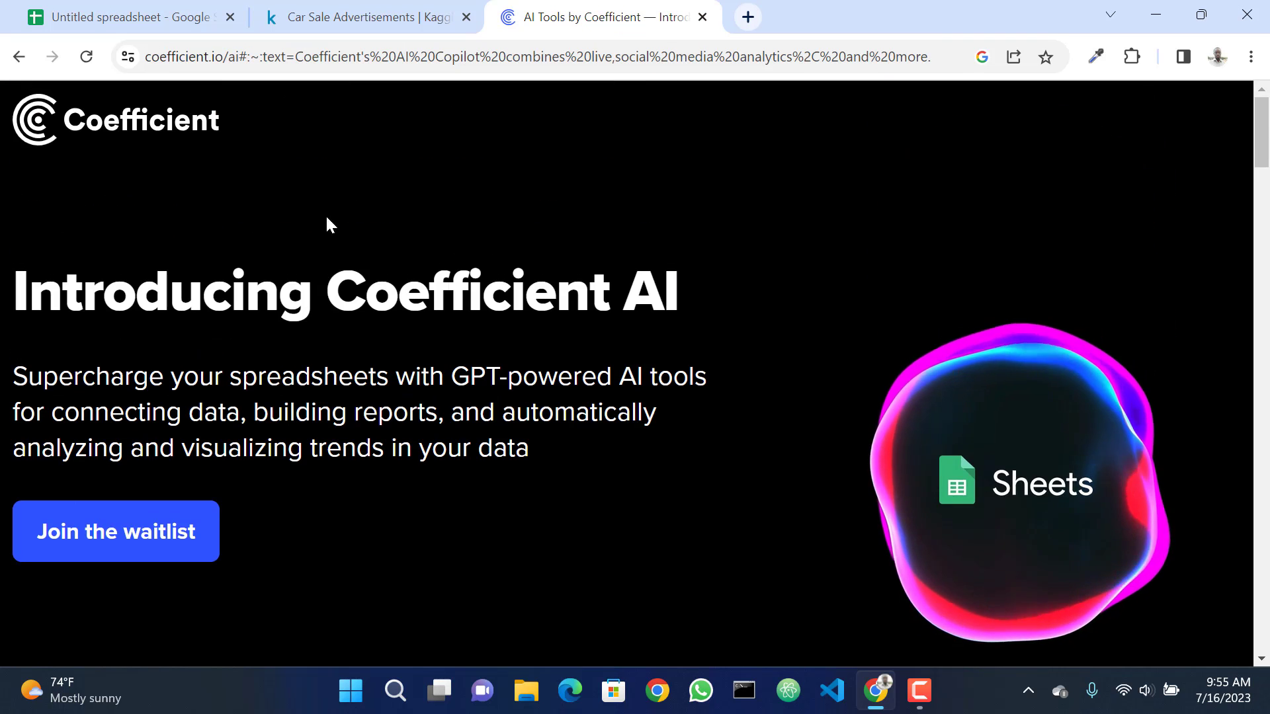
click(169, 17)
click(428, 125)
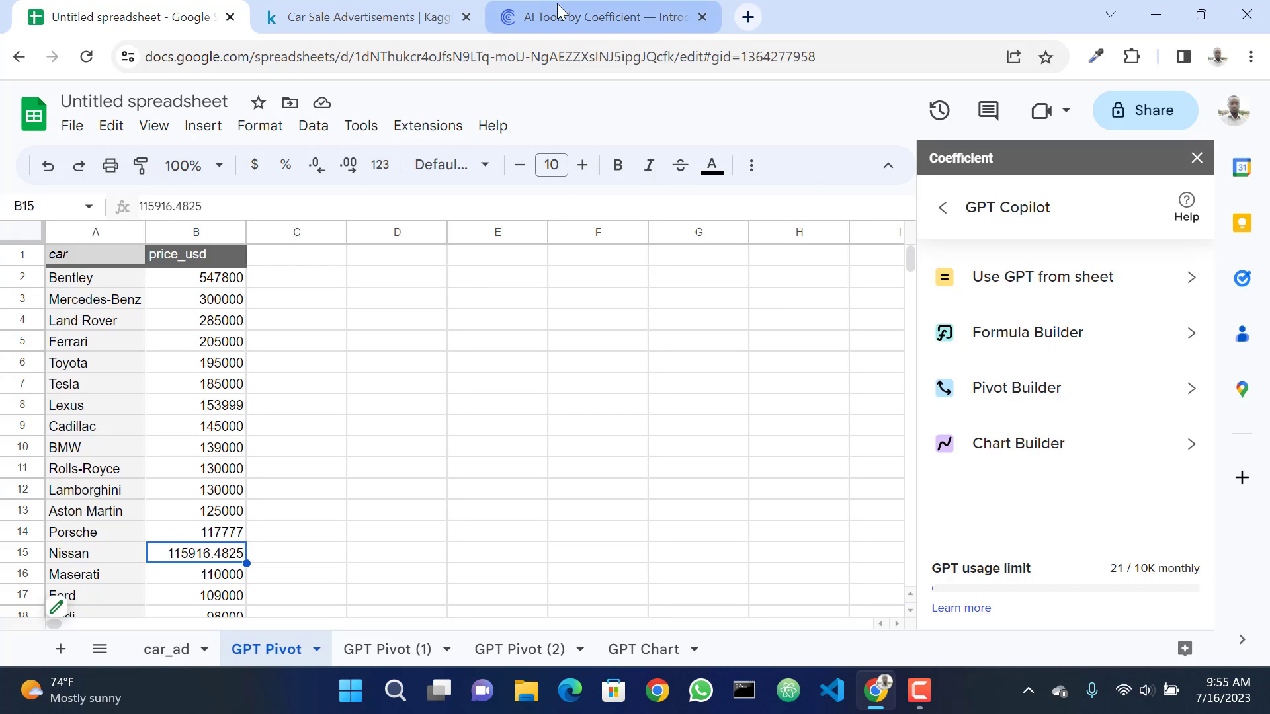
Skim the AI Tools by Coefficient page and glance at the Kaggle Car Sale Advertisements page before returning to the spreadsheet.
click(602, 9)
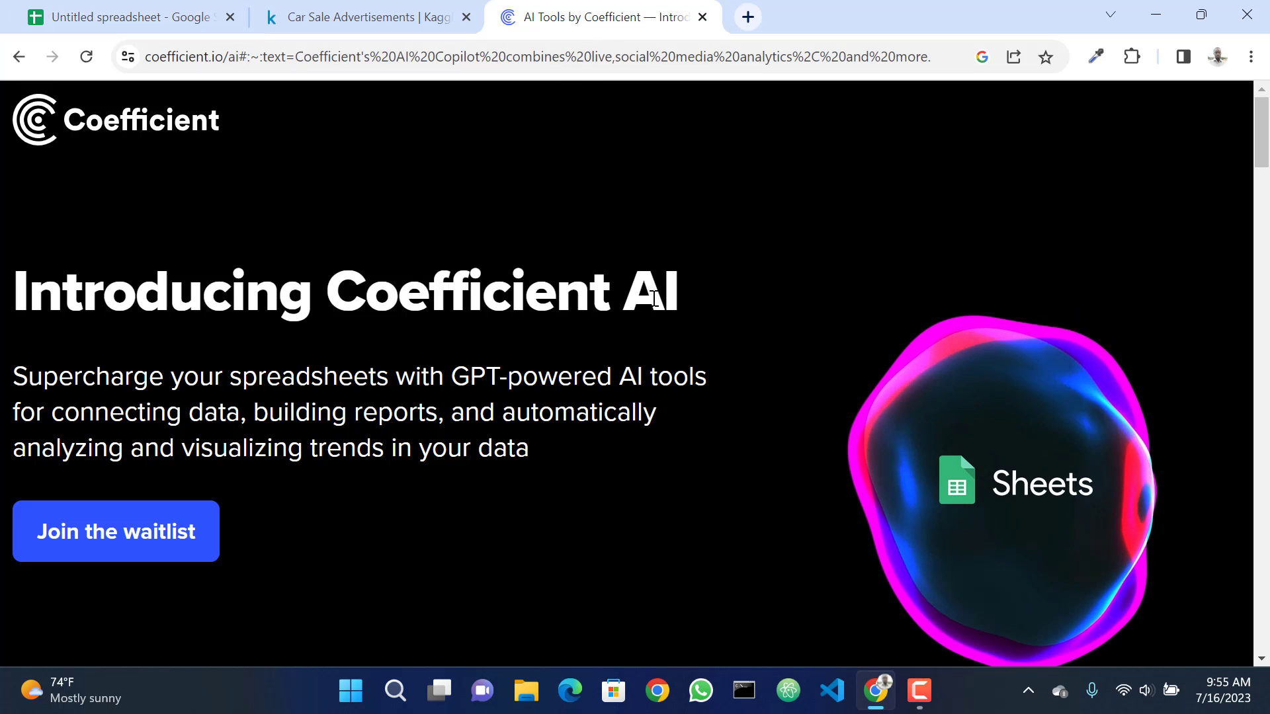
scroll(634, 370, down, 4)
scroll(646, 306, down, 12)
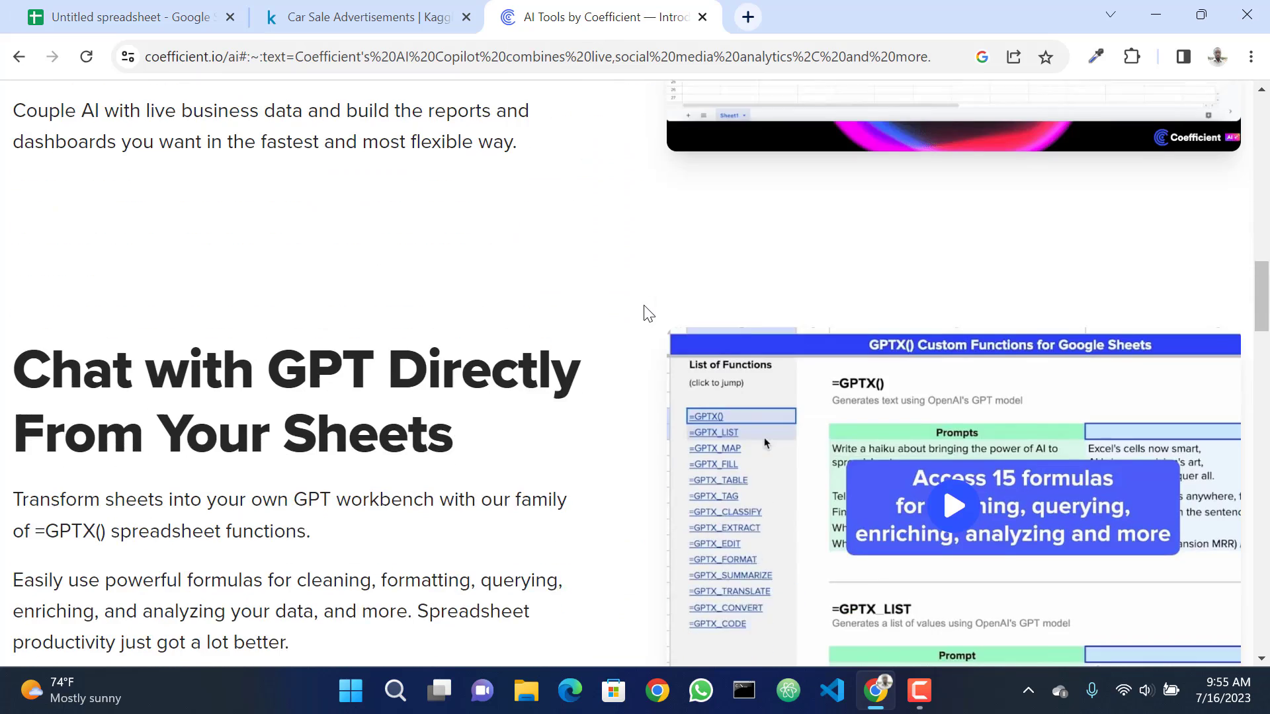
scroll(643, 289, up, 8)
scroll(646, 289, up, 5)
click(388, 13)
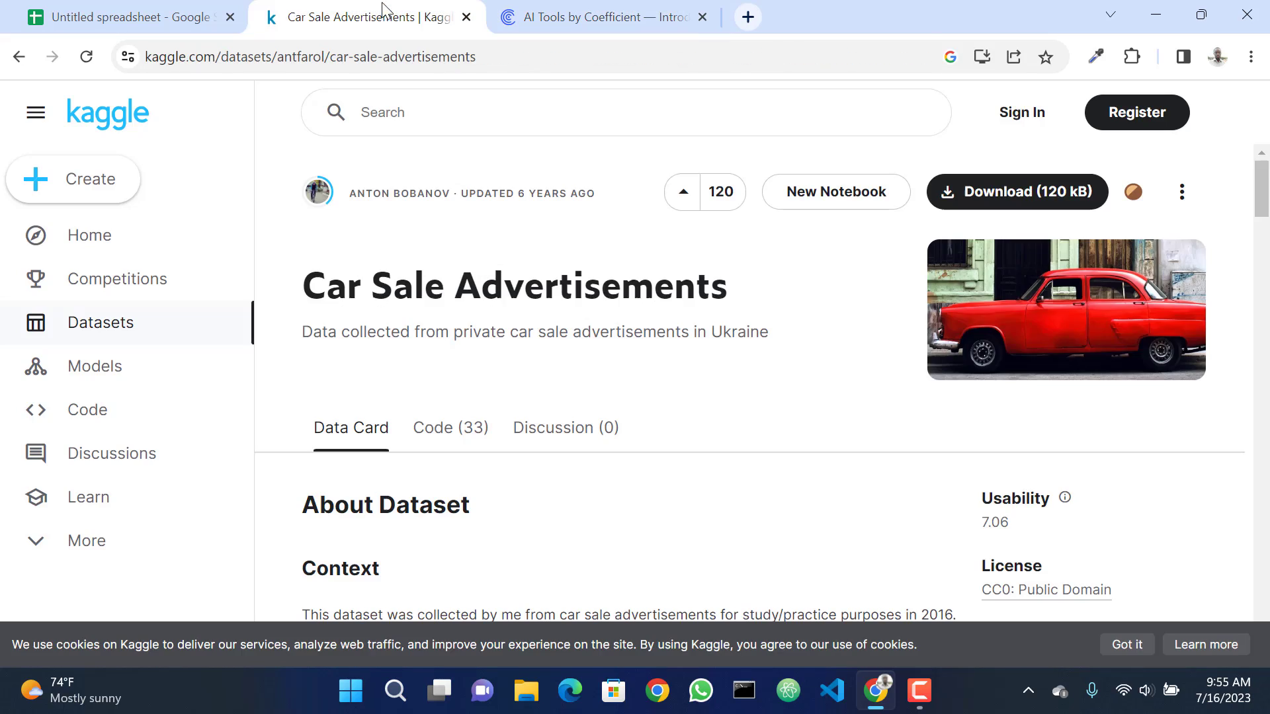
click(114, 9)
Look through the GPT Pivot (2), GPT Pivot (1), GPT Pivot and car_ad sheets, ending on the GPT Chart sheet.
click(509, 652)
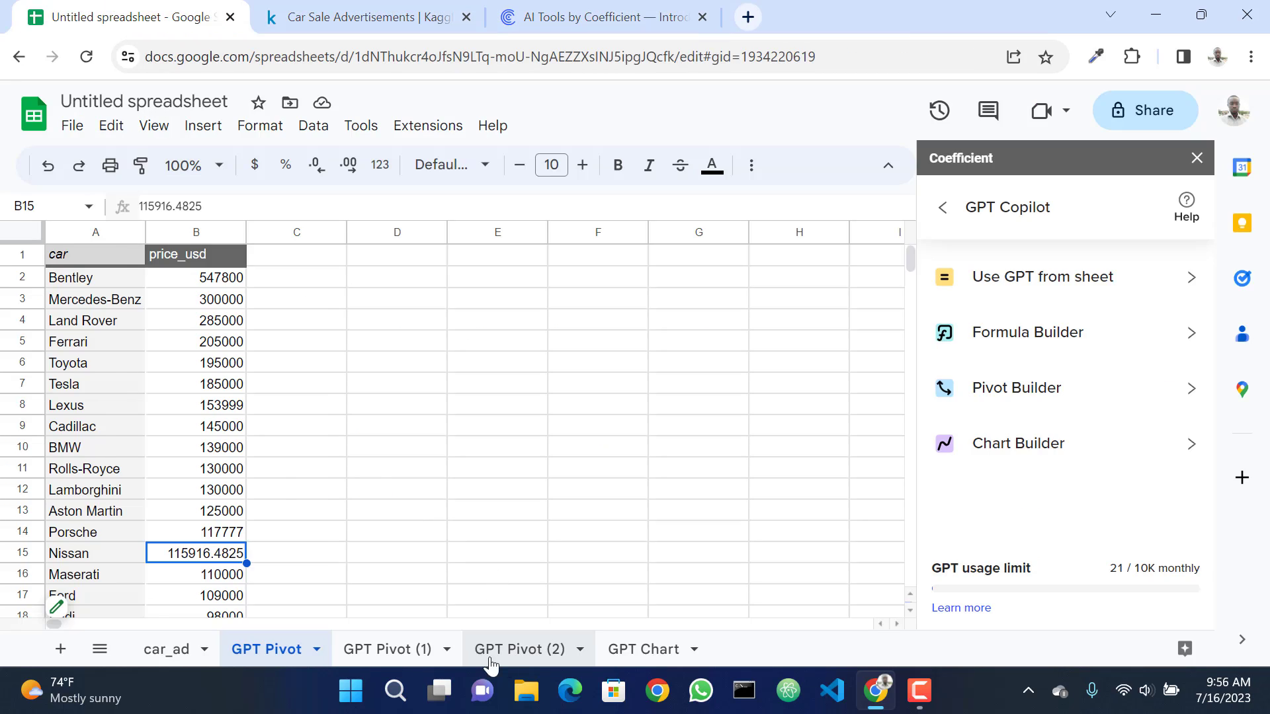
click(386, 652)
click(265, 656)
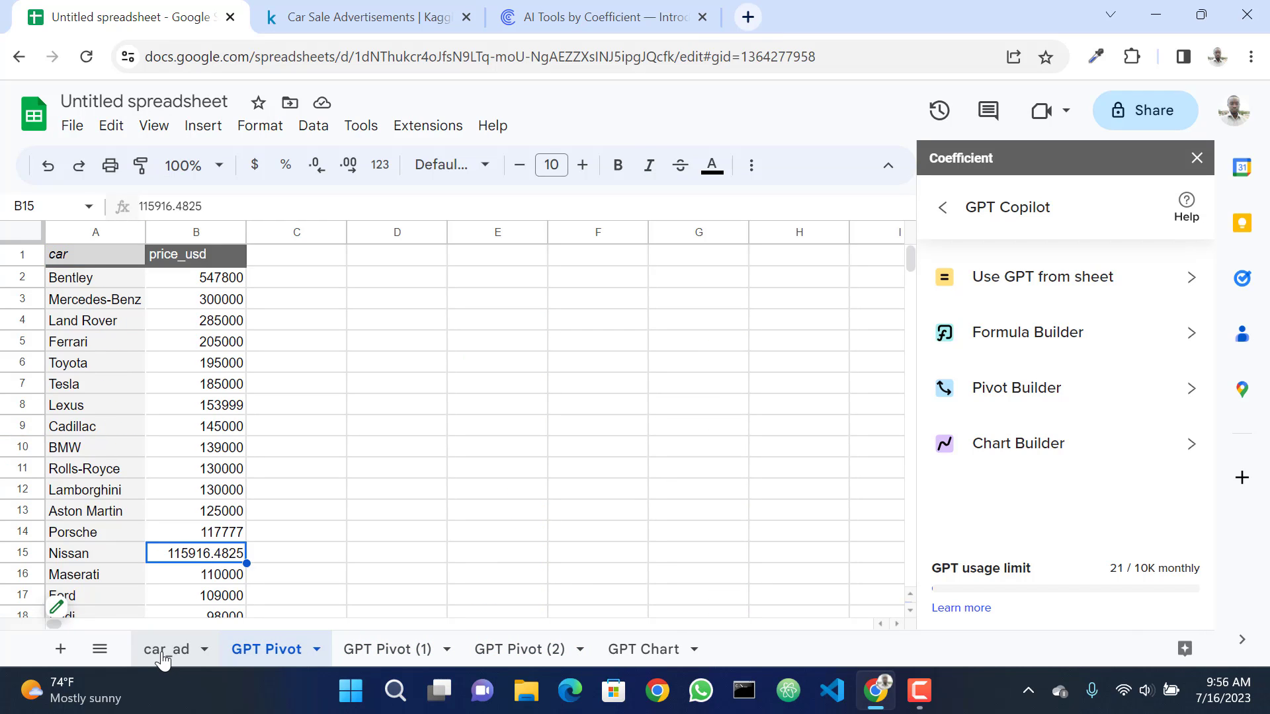
click(163, 655)
click(249, 655)
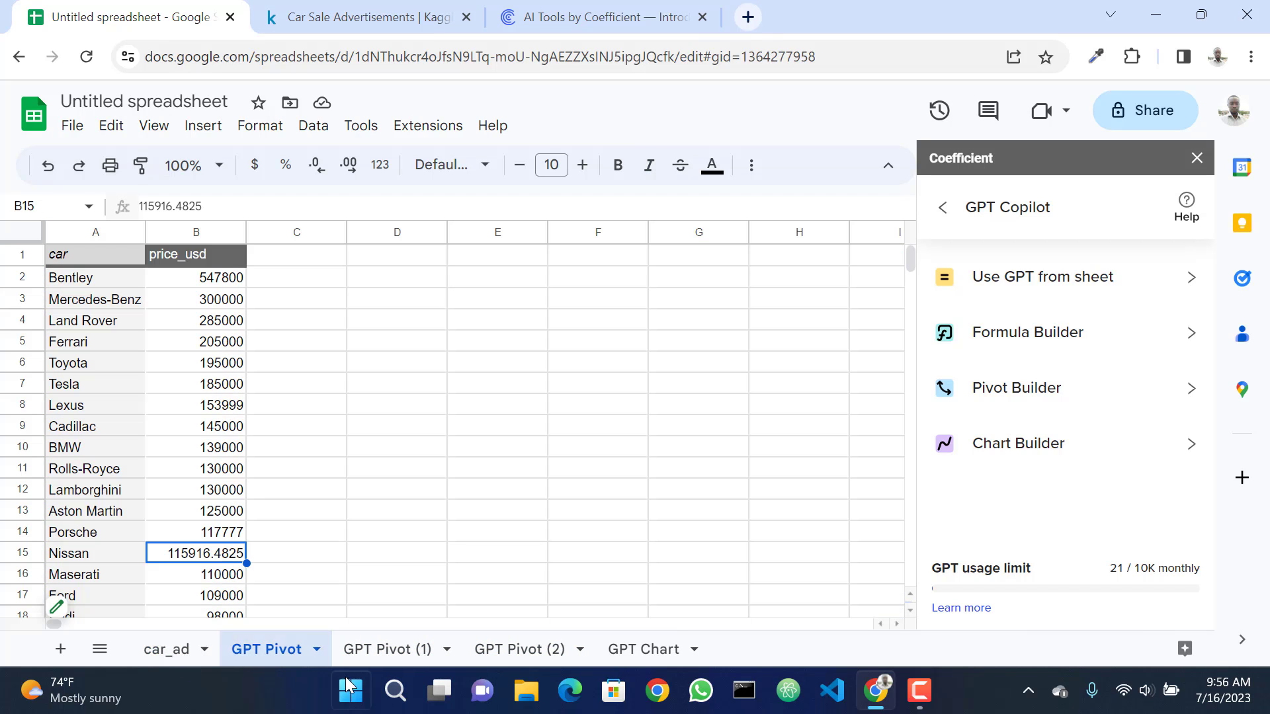
click(388, 654)
click(559, 669)
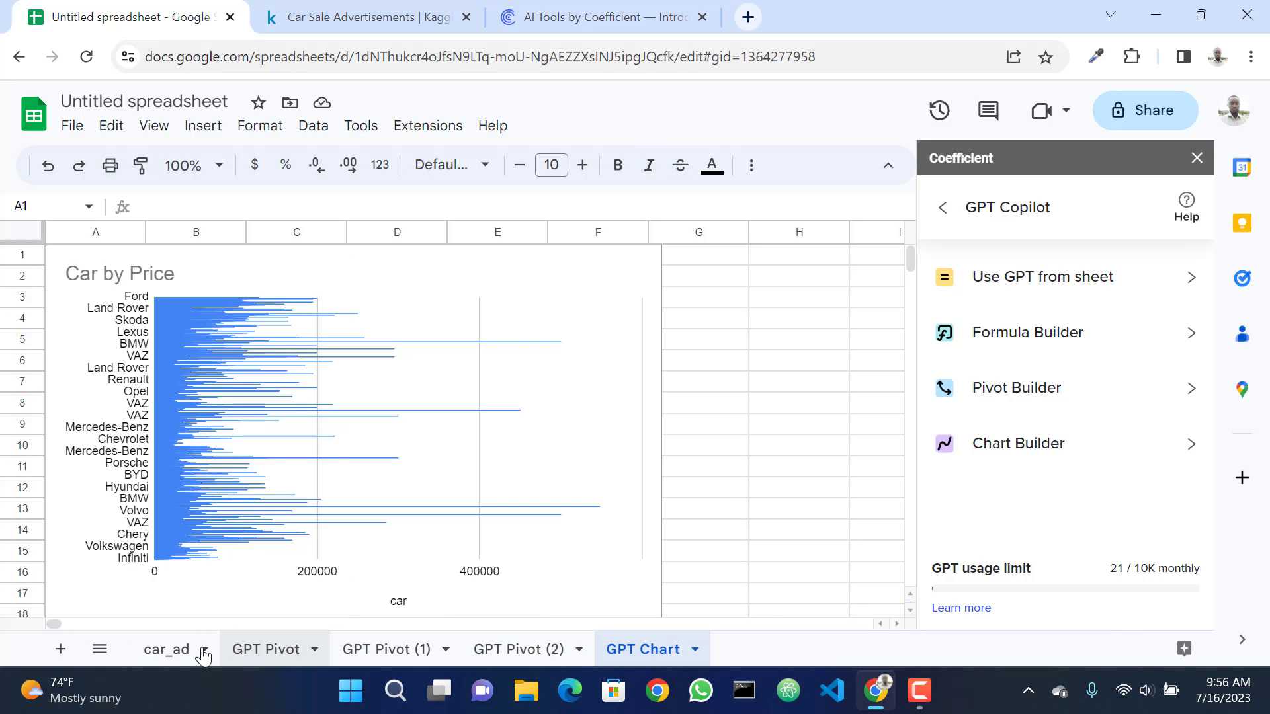
Go back to the car_ad sheet and leave GPT Copilot for Coefficient's main menu.
click(165, 651)
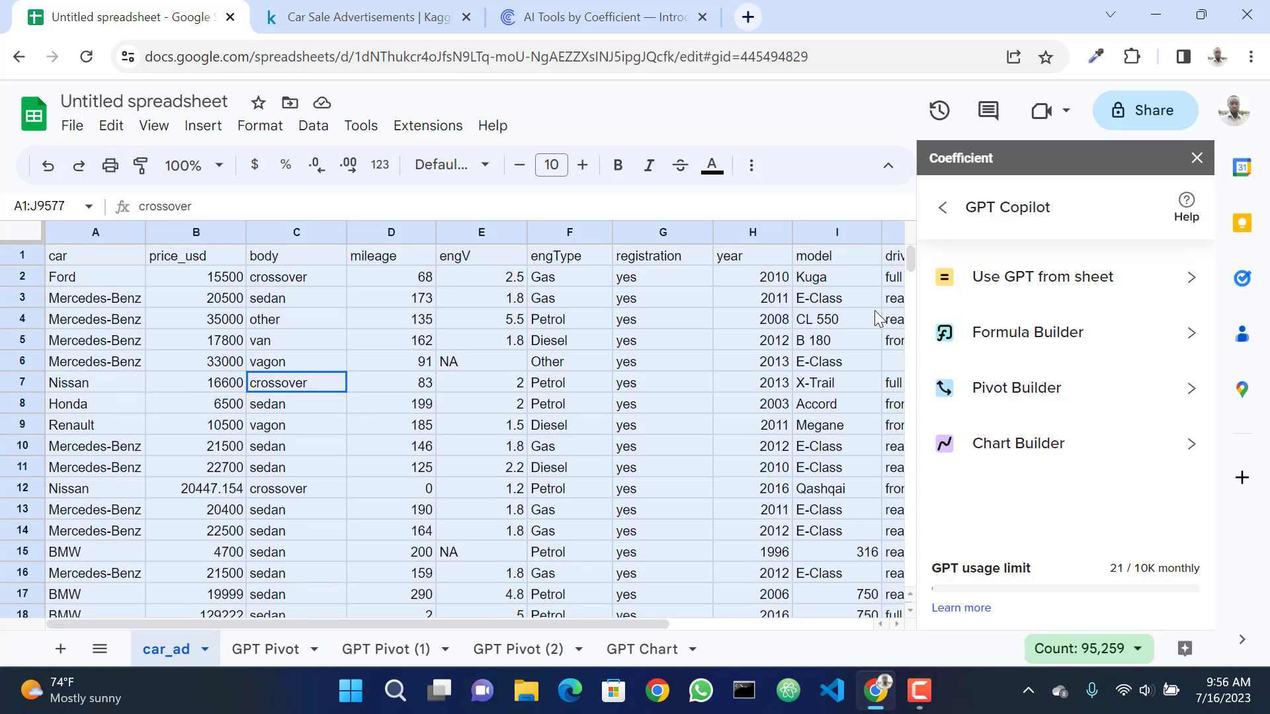
click(938, 209)
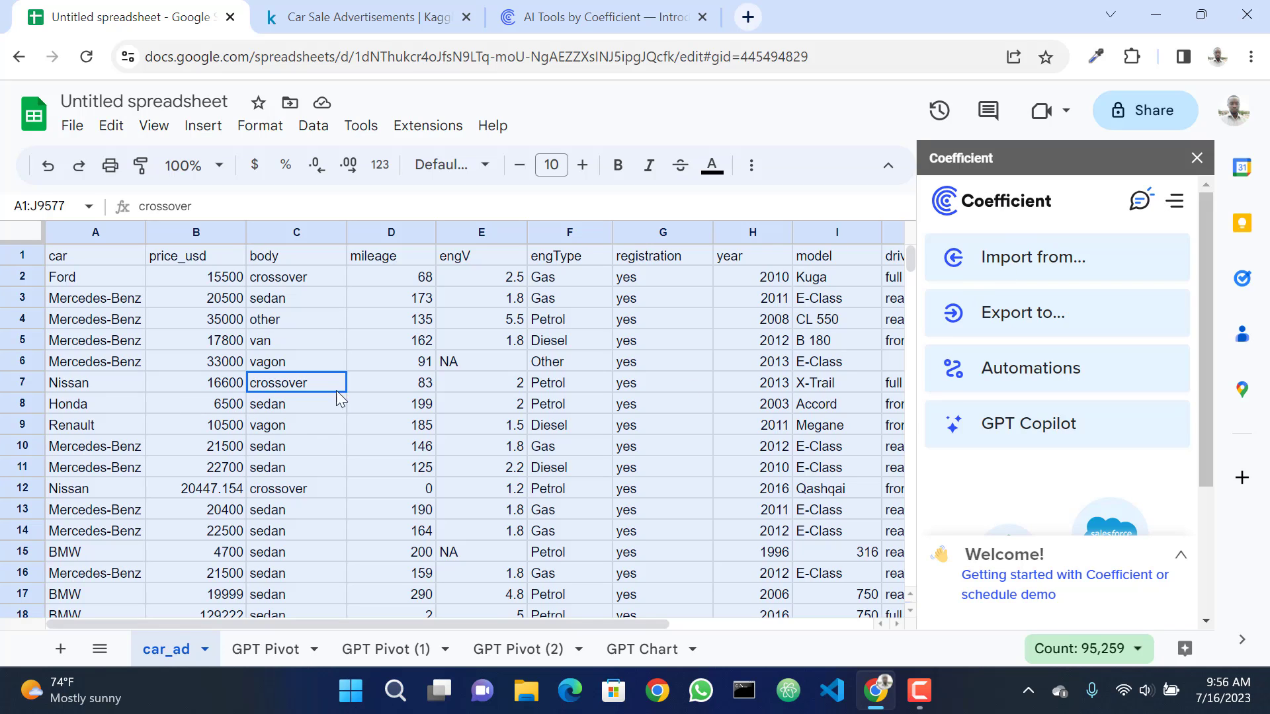
Clear the full data range selection on the car_ad sheet by selecting only cell C8.
click(470, 390)
click(701, 388)
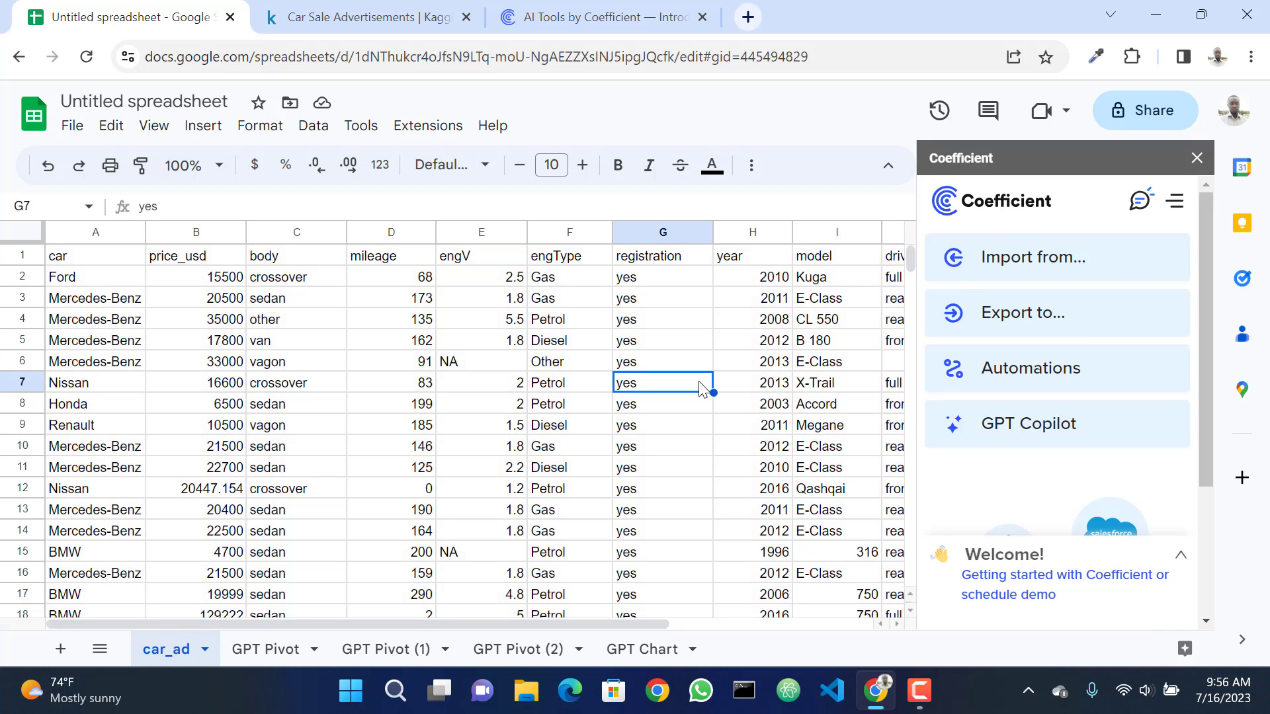
click(761, 368)
click(296, 406)
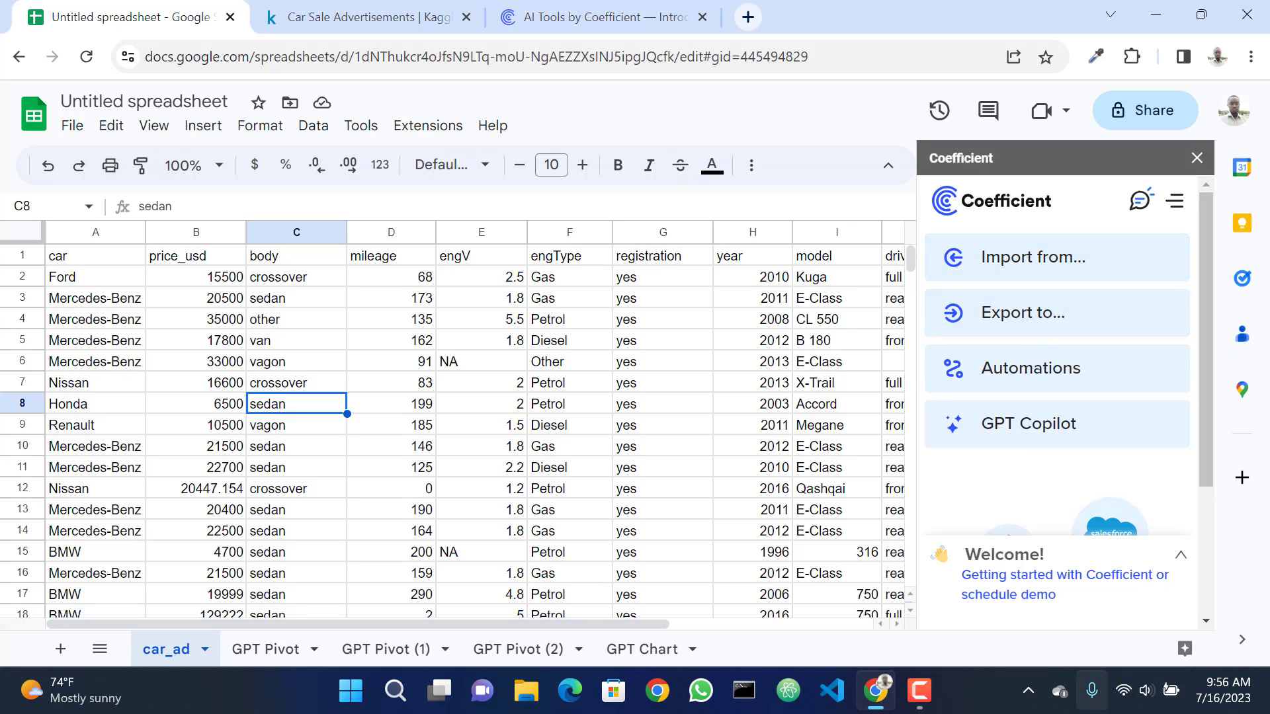
mouse_move(919, 704)
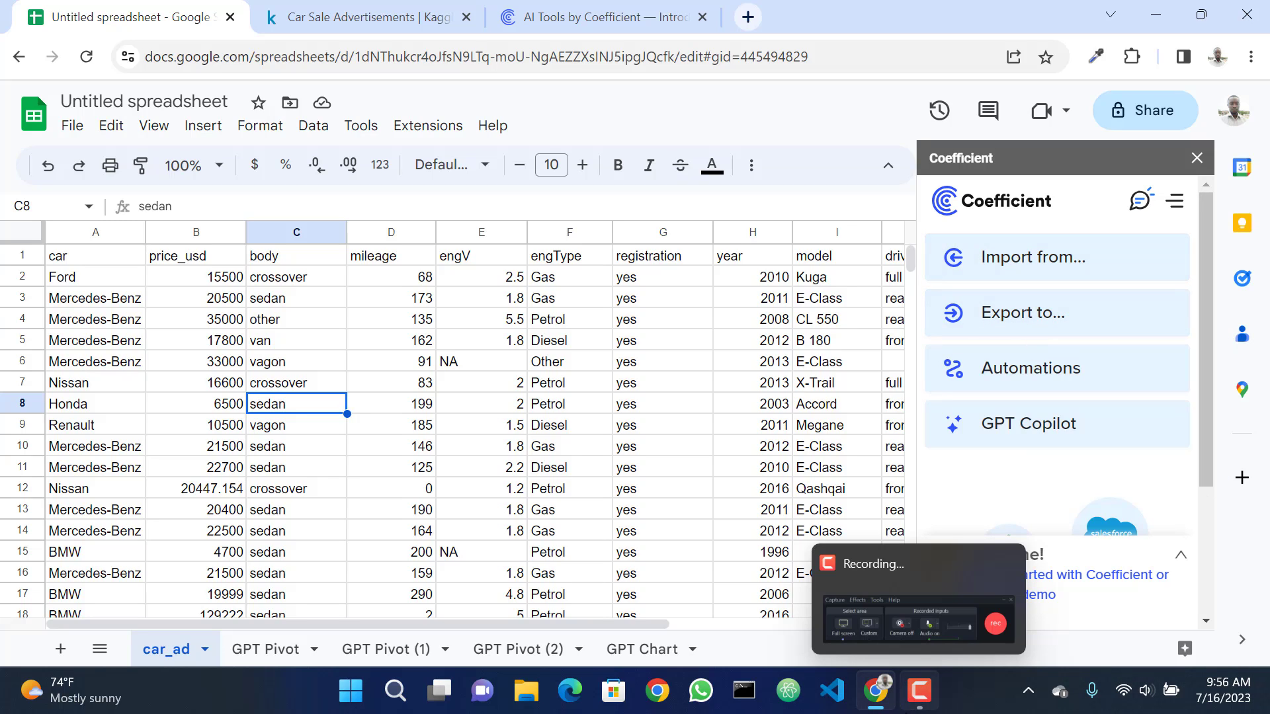
mouse_move(875, 691)
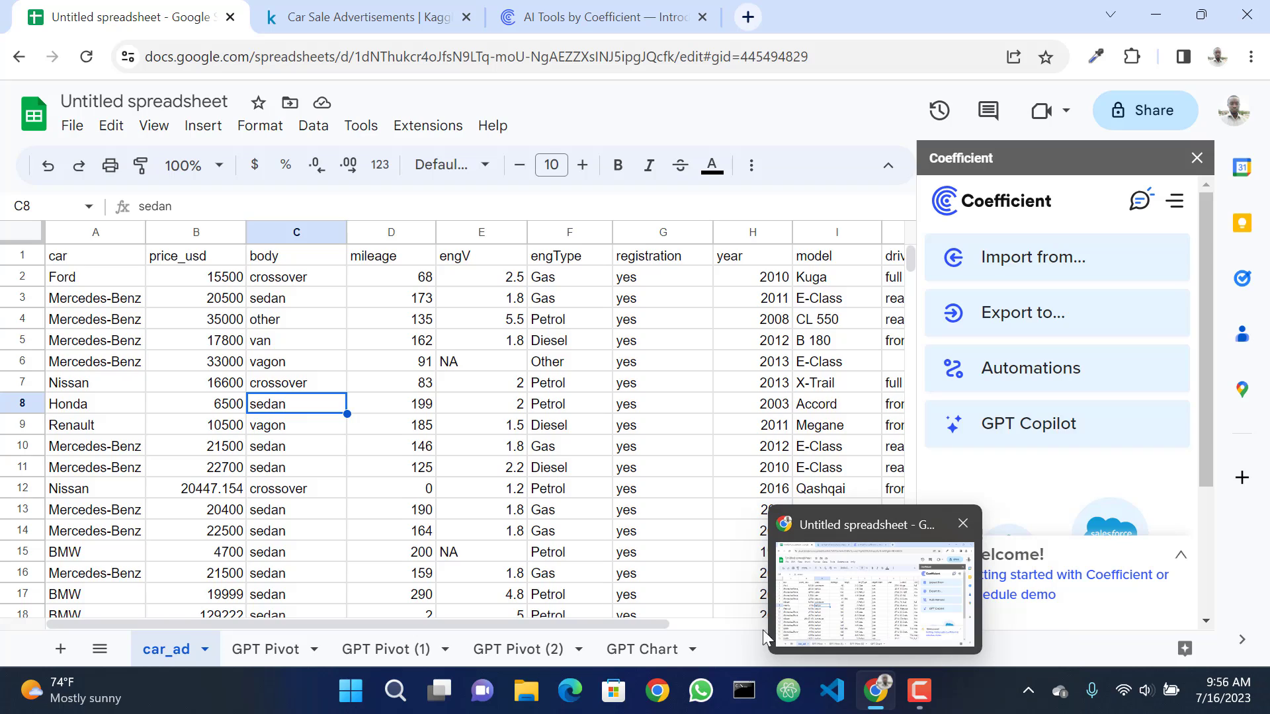